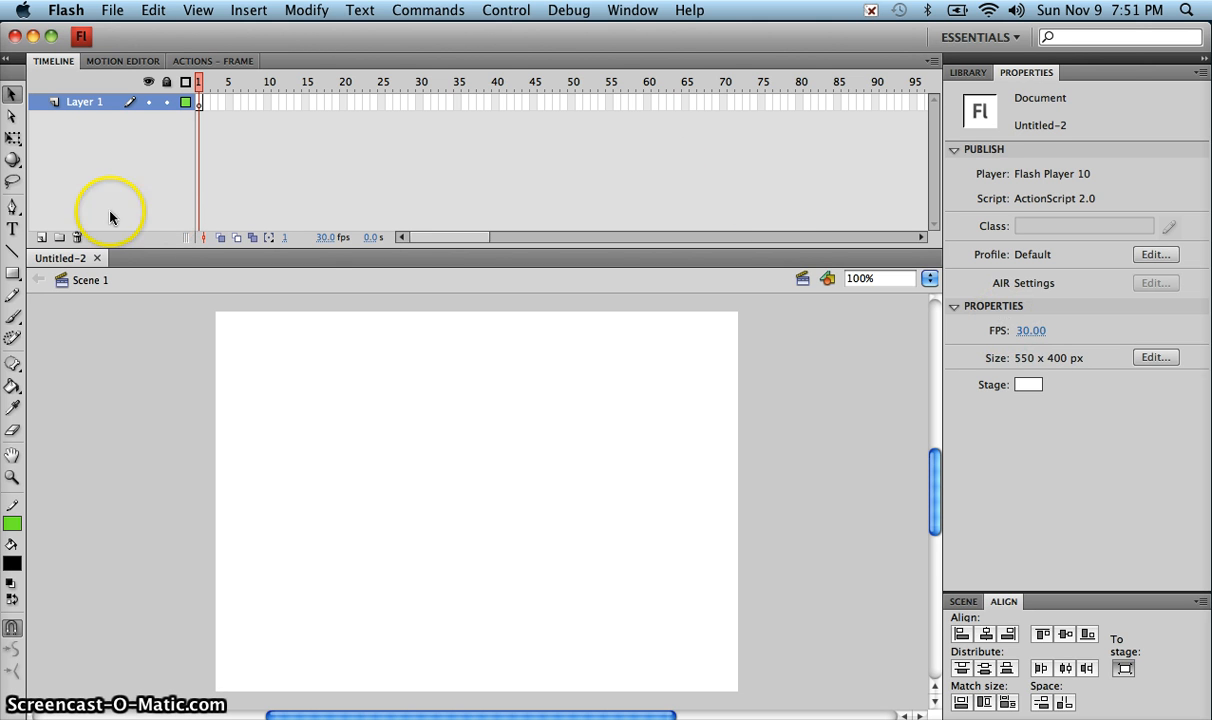
# Add a static text with the first name in capitals on the stage in dark purple, Princetown LET, 100 pt.
pyautogui.click(12, 230)
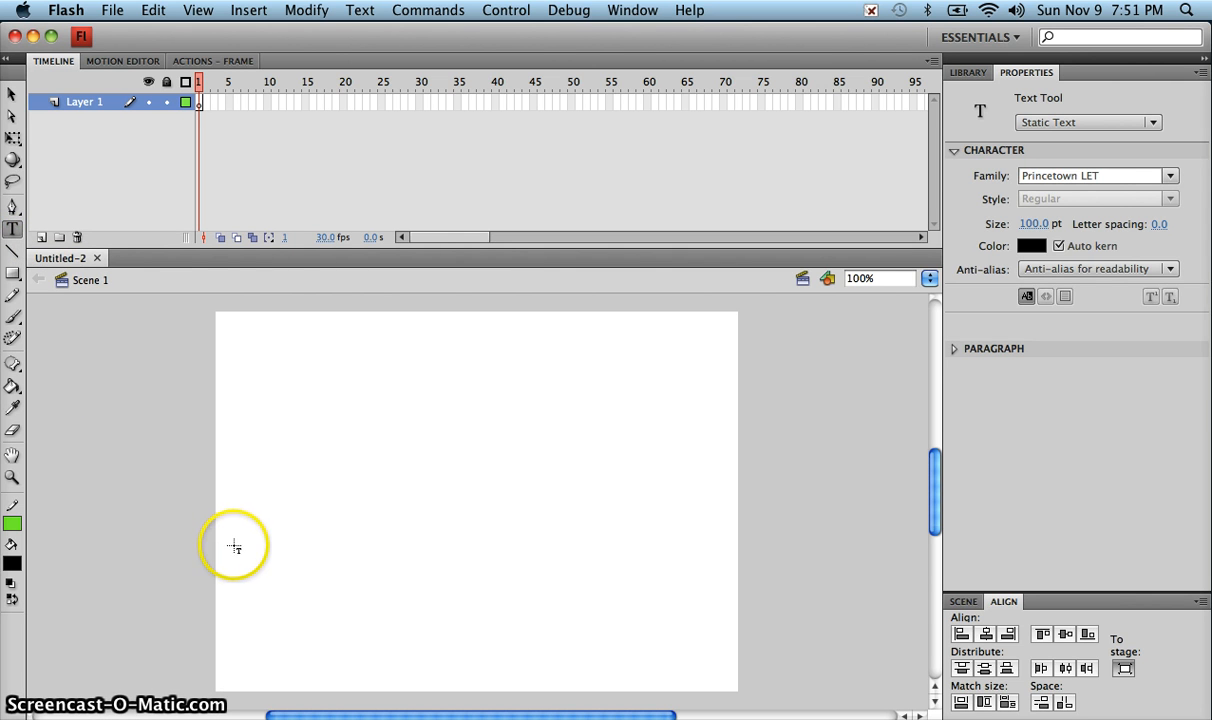
pyautogui.click(237, 520)
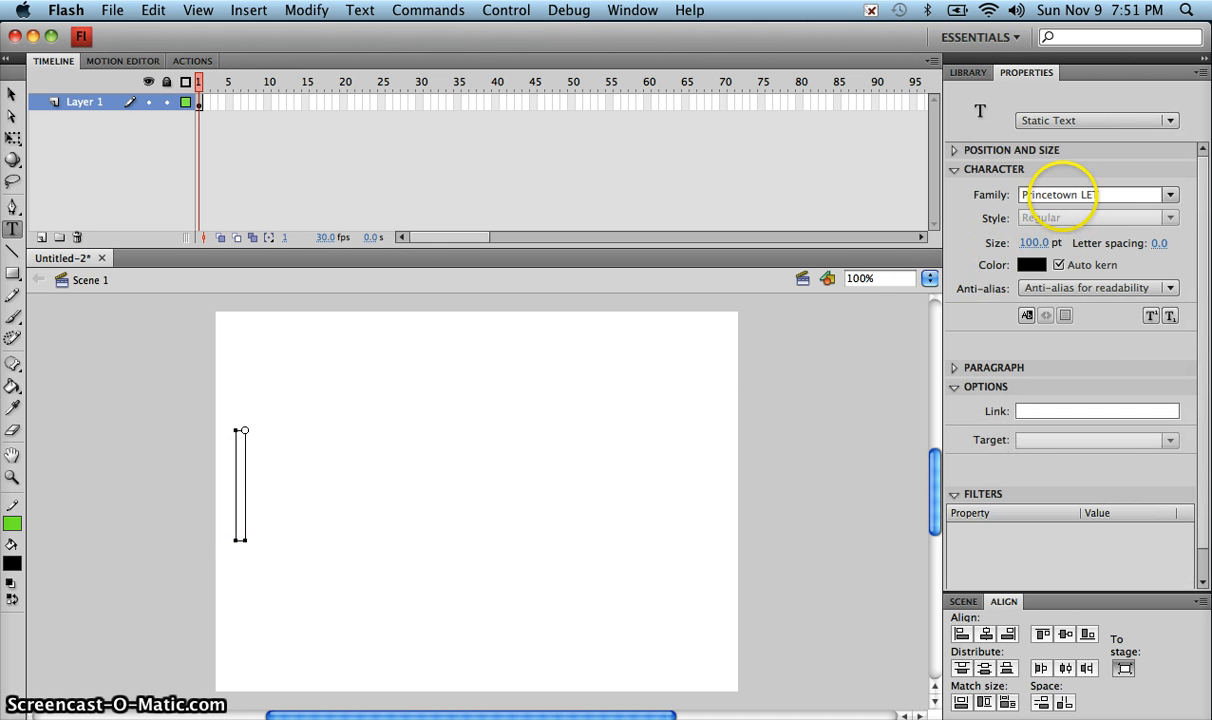
pyautogui.click(1031, 265)
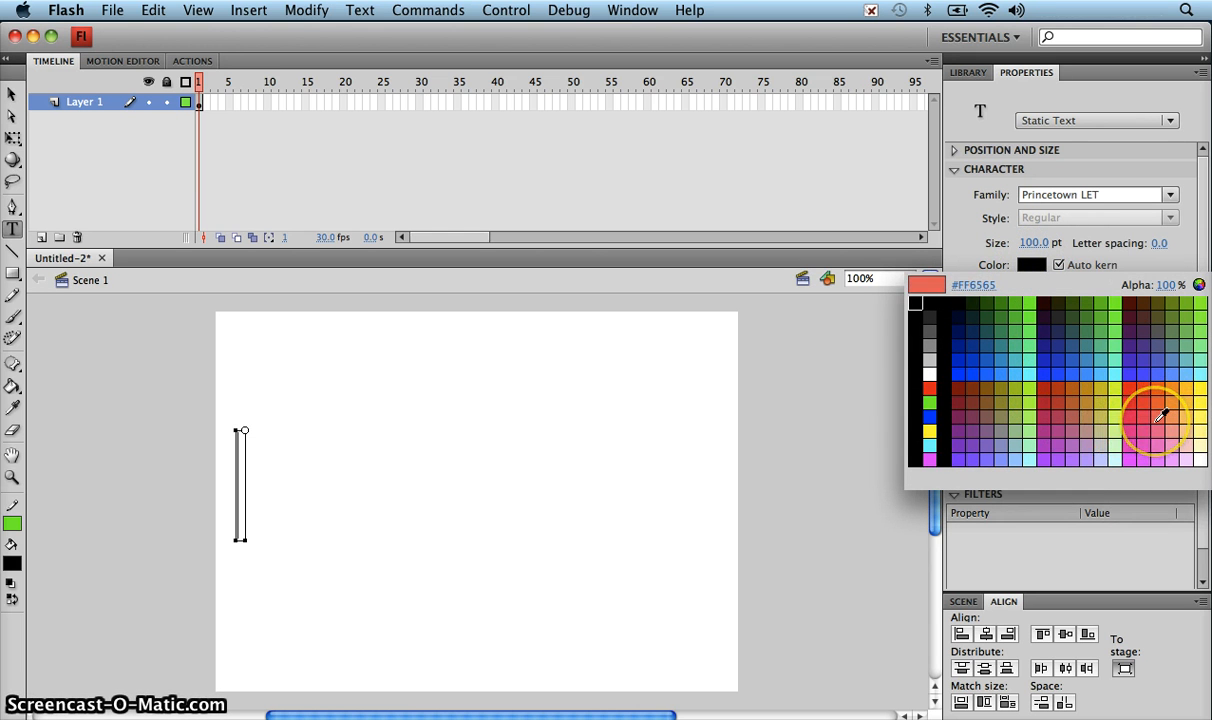
pyautogui.click(1135, 339)
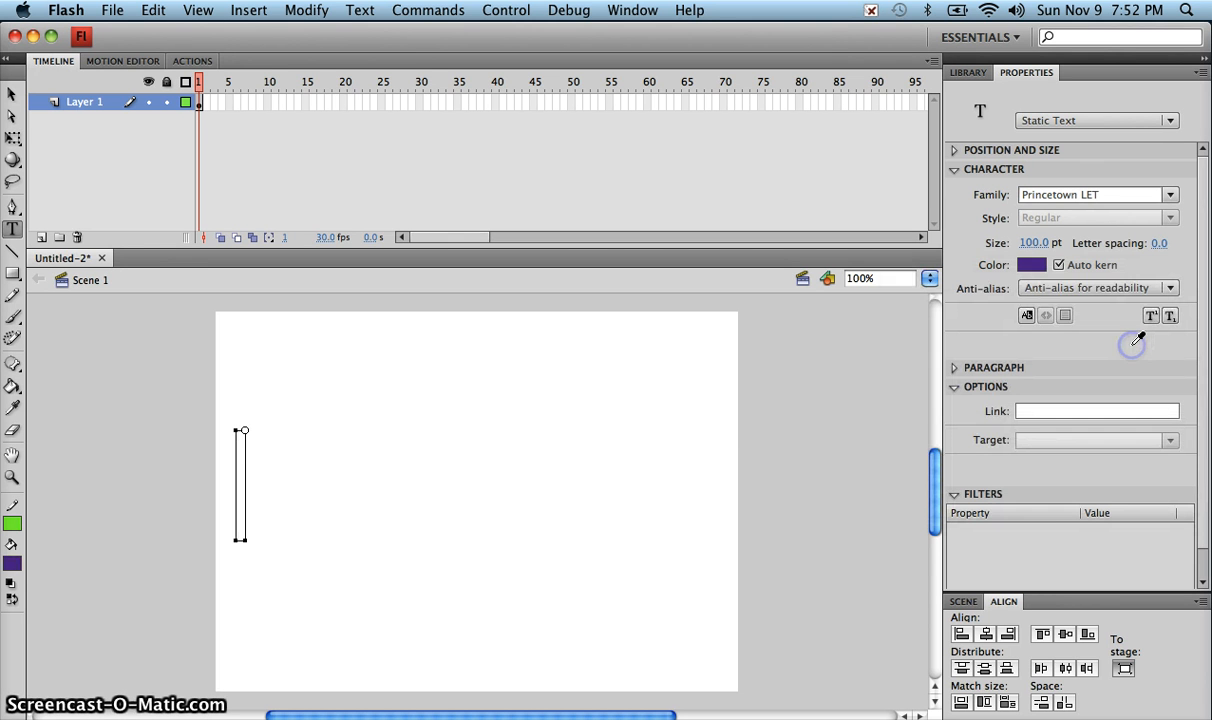
pyautogui.write('KRISTEN')
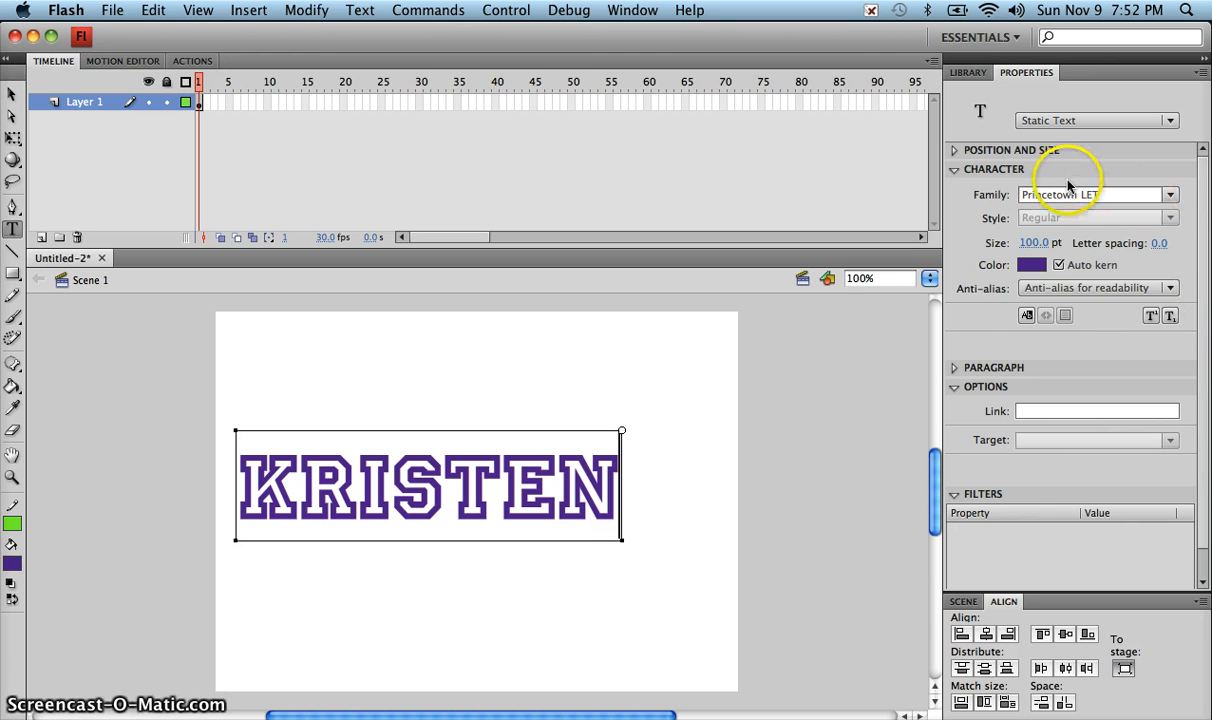
# Stretch the name text horizontally to almost the full stage width and centre it horizontally on the stage.
pyautogui.click(12, 94)
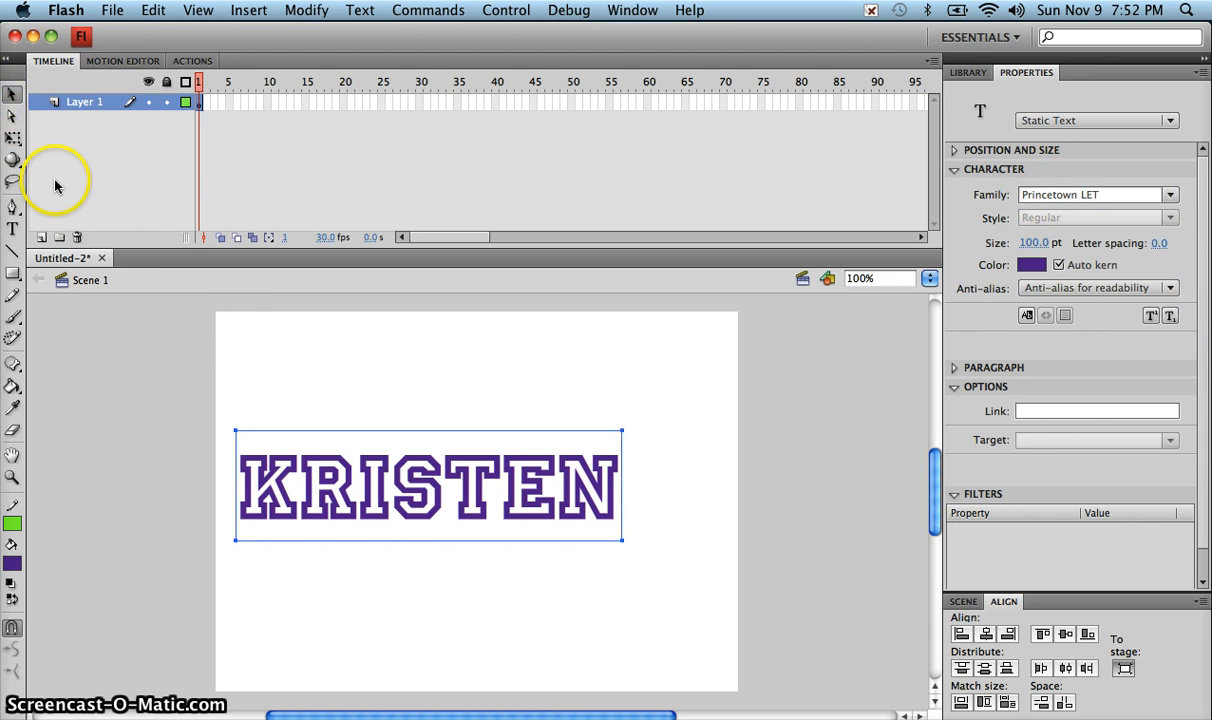
pyautogui.click(12, 137)
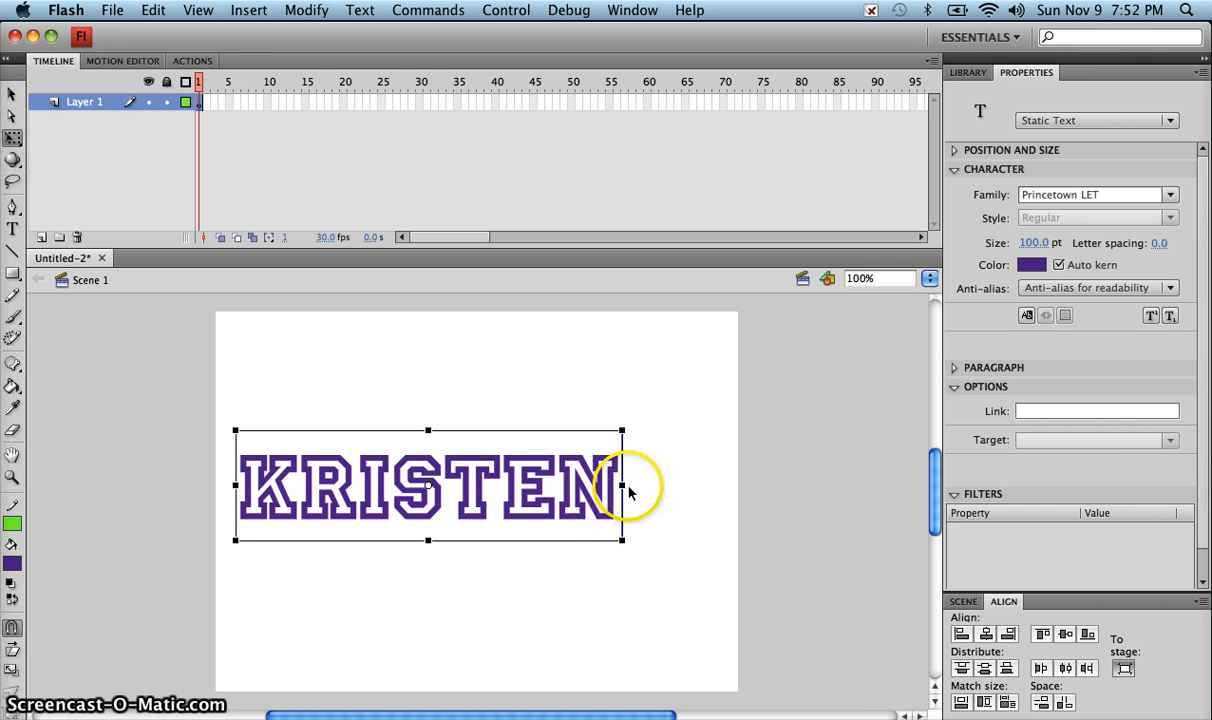
pyautogui.moveTo(622, 486)
pyautogui.mouseDown()
pyautogui.moveTo(678, 487)
pyautogui.moveTo(623, 490)
pyautogui.moveTo(630, 498)
pyautogui.mouseUp()
pyautogui.click(597, 539)
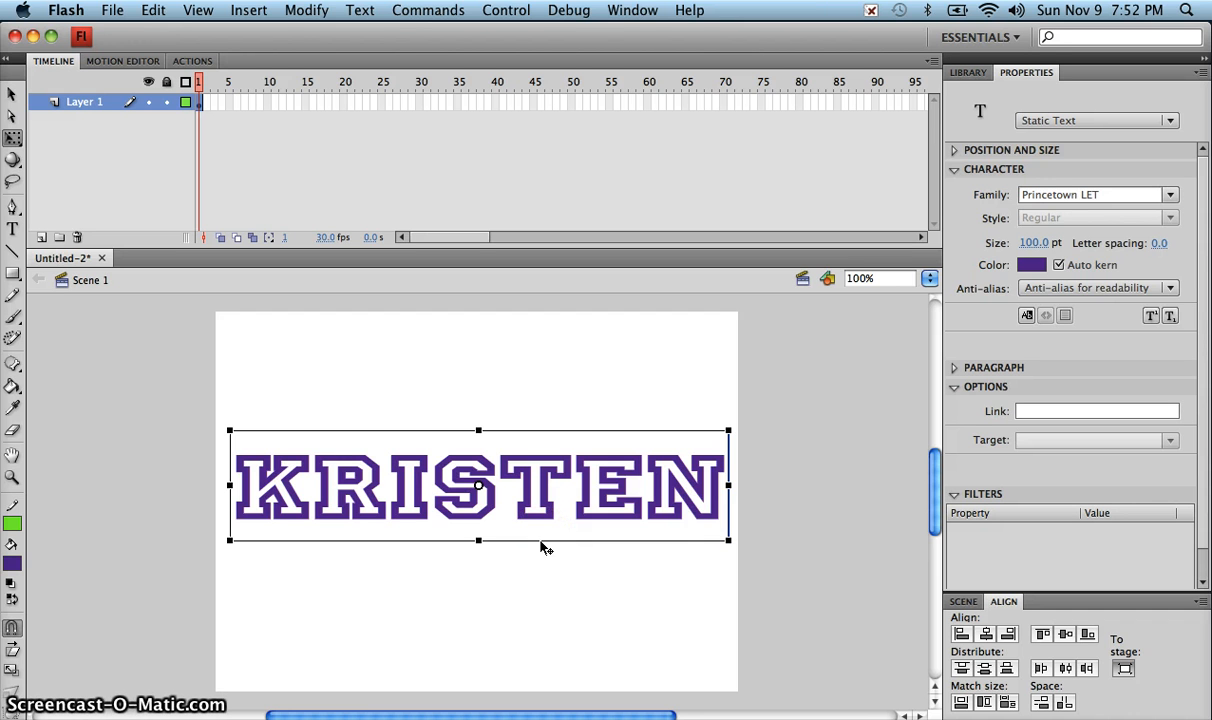
pyautogui.click(18, 95)
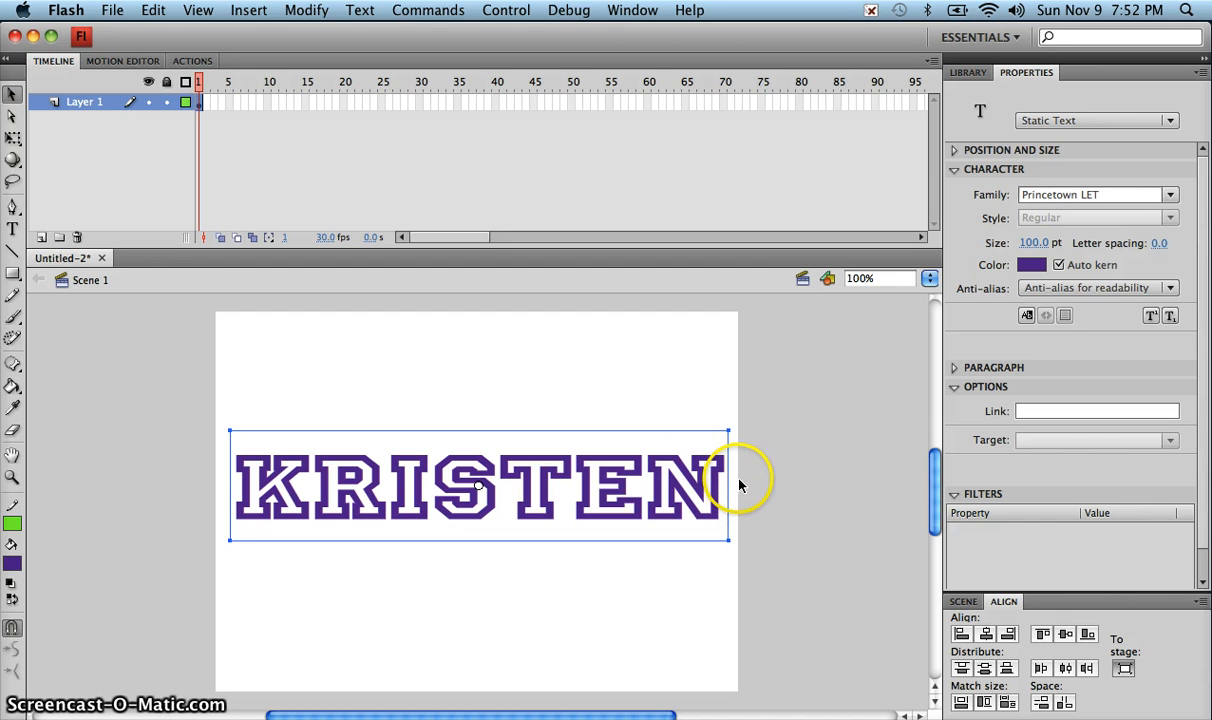
pyautogui.click(987, 635)
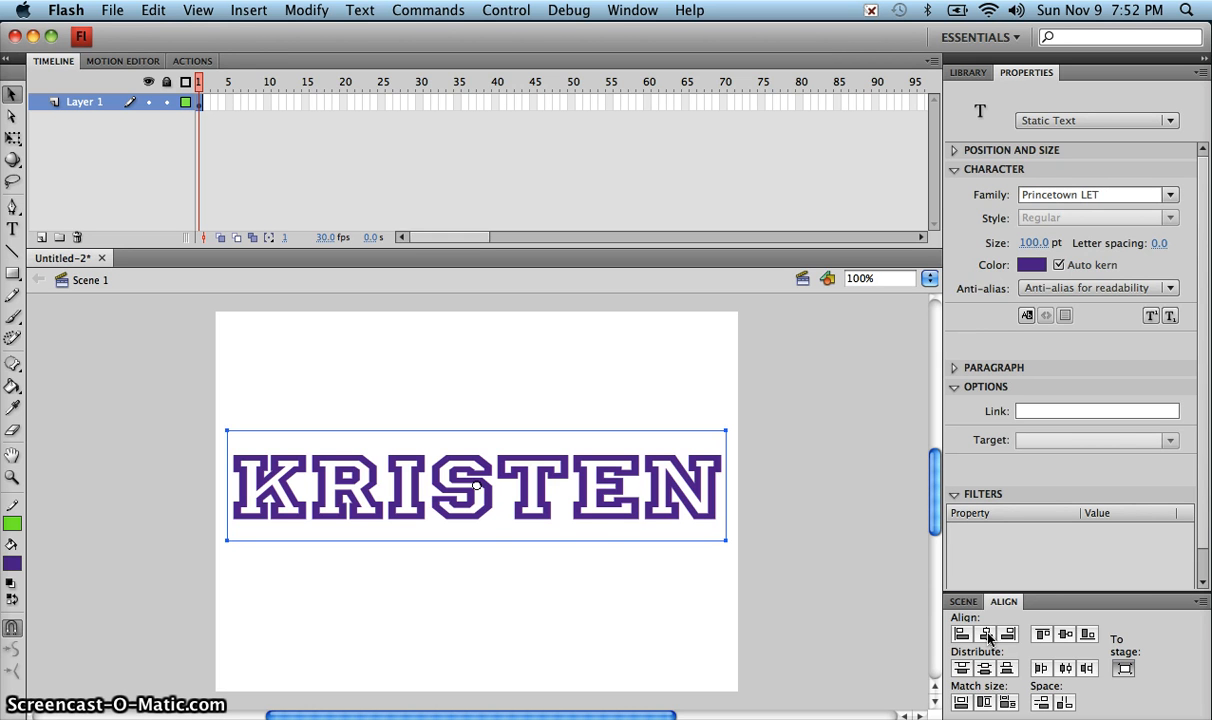
# Show the rulers and place a horizontal guide at about 250 px, just below the name text.
pyautogui.click(199, 11)
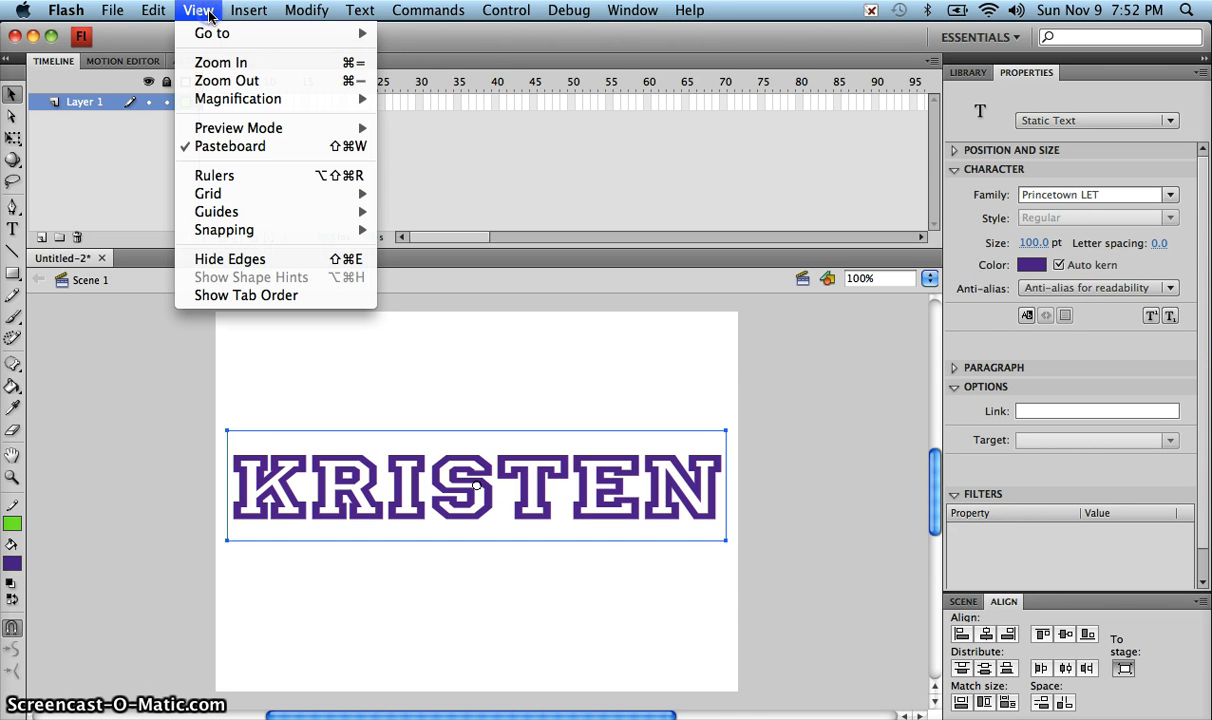
pyautogui.click(235, 177)
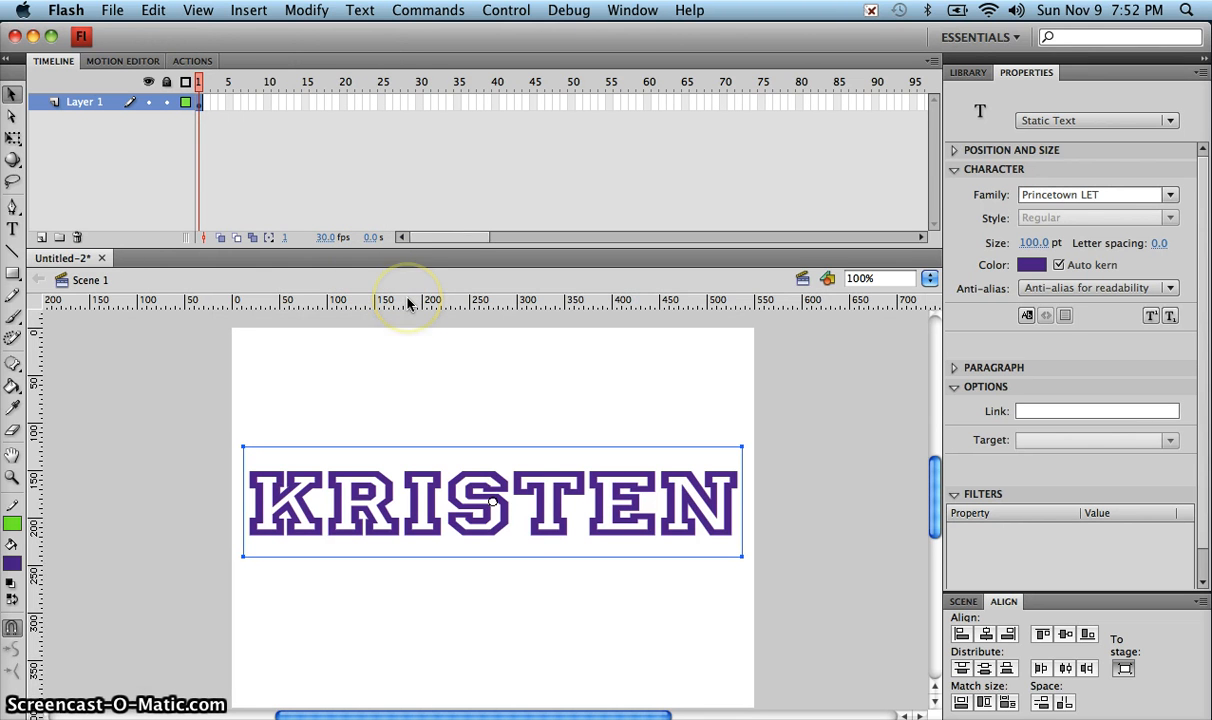
pyautogui.moveTo(408, 302); pyautogui.dragTo(432, 567)
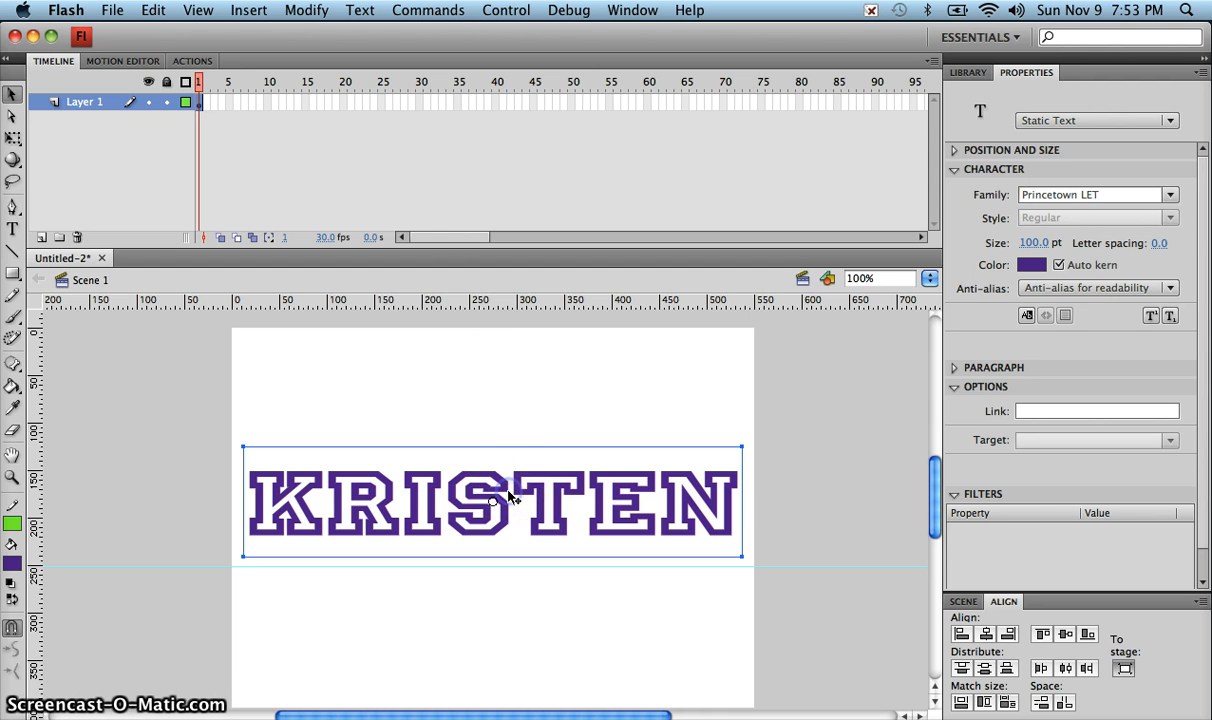
# Nudge the name text down until the bottoms of its letters rest on the guide.
pyautogui.press('Down')
pyautogui.press('Down')
pyautogui.press('Down')
pyautogui.press('Down')
pyautogui.press('Down')
pyautogui.press('Down')
pyautogui.press('Down')
pyautogui.press('Down')
pyautogui.press('Down')
pyautogui.press('Down')
pyautogui.press('Down')
pyautogui.press('Down')
pyautogui.press('Down')
pyautogui.press('Down')
pyautogui.press('Down')
pyautogui.press('Down')
pyautogui.press('Down')
pyautogui.press('Down')
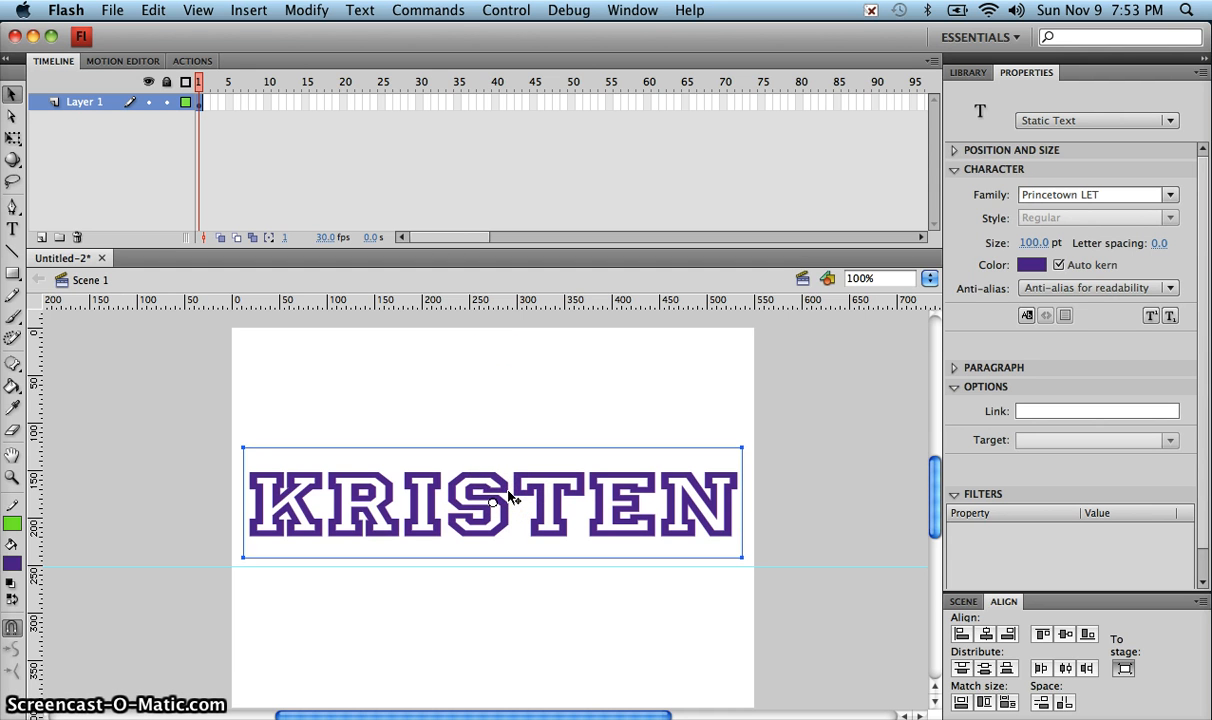
pyautogui.press('Down')
pyautogui.press('Down')
pyautogui.press('Down')
pyautogui.press('Down')
pyautogui.press('Down')
pyautogui.press('Down')
pyautogui.press('Down')
pyautogui.press('Down')
pyautogui.press('Down')
pyautogui.press('Down')
pyautogui.press('Down')
pyautogui.press('Down')
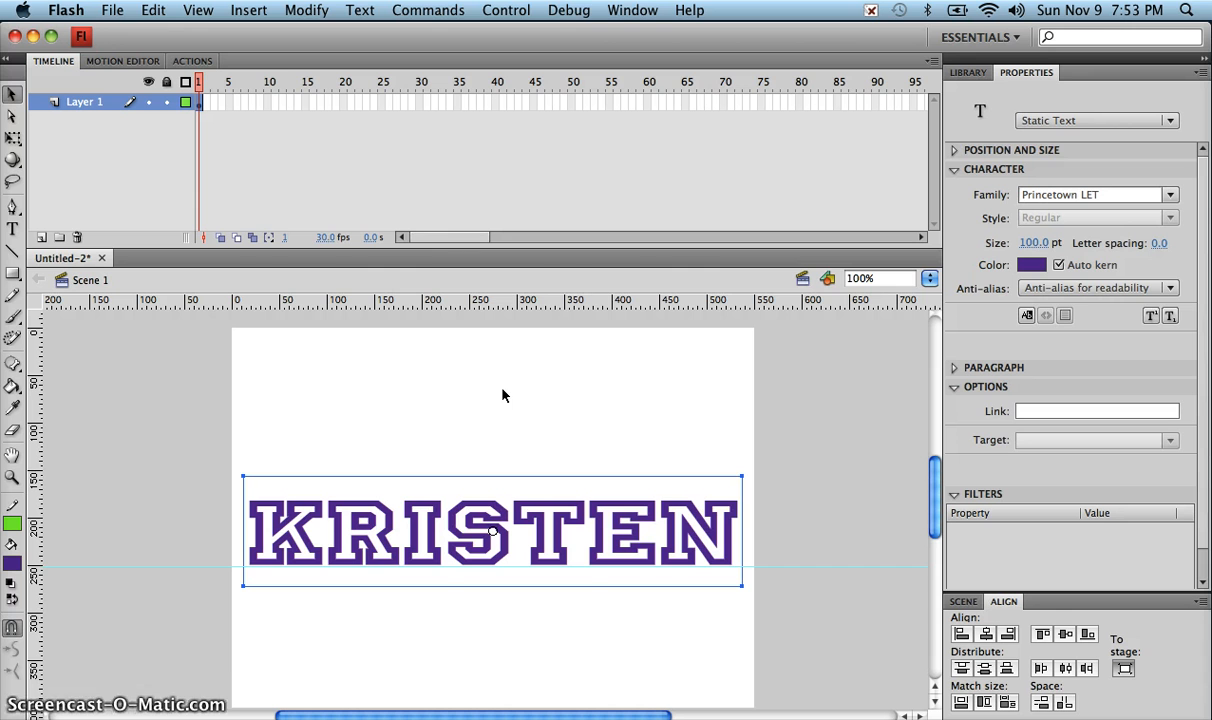
# Break the name text apart into single letters and convert the first one to a movie clip named K with bottom-centre registration.
pyautogui.press('super+b')
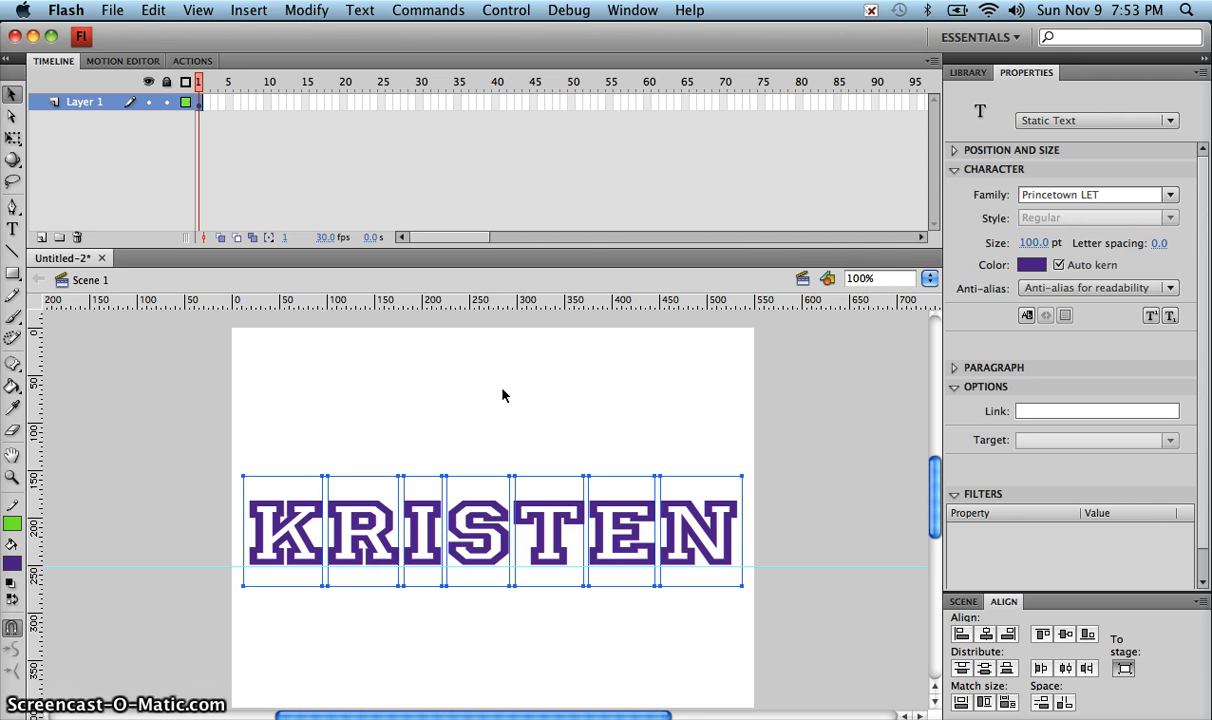
pyautogui.click(208, 377)
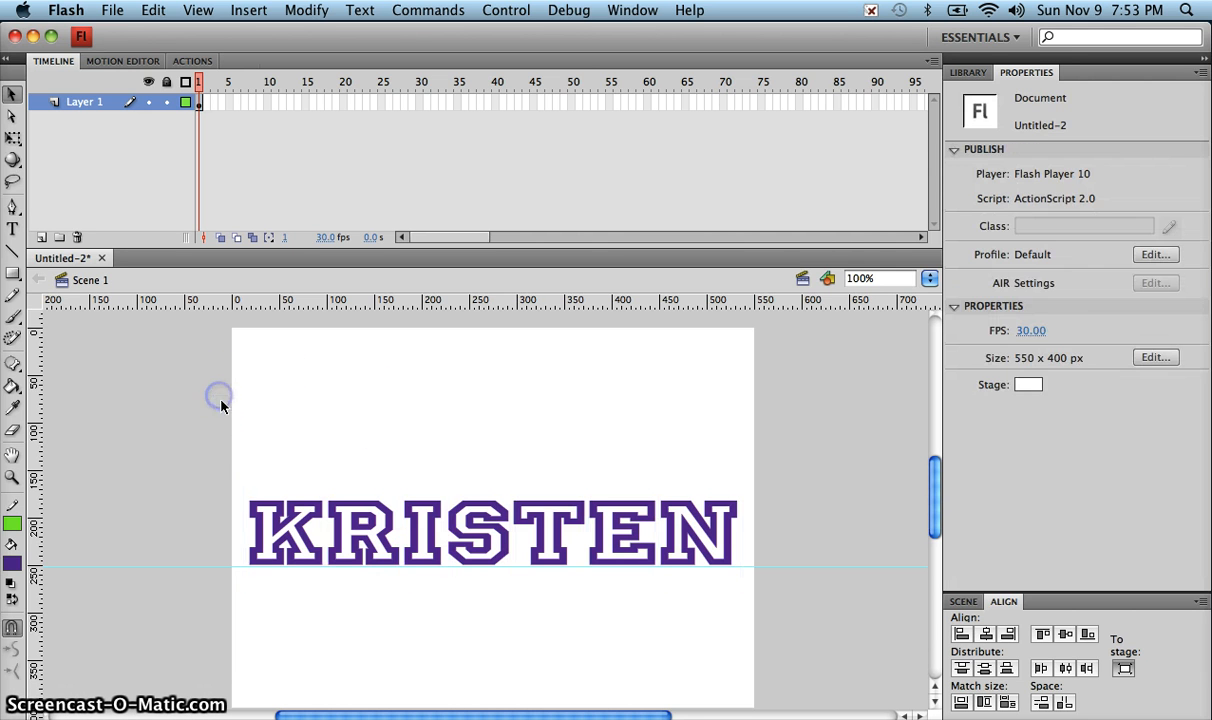
pyautogui.click(275, 510)
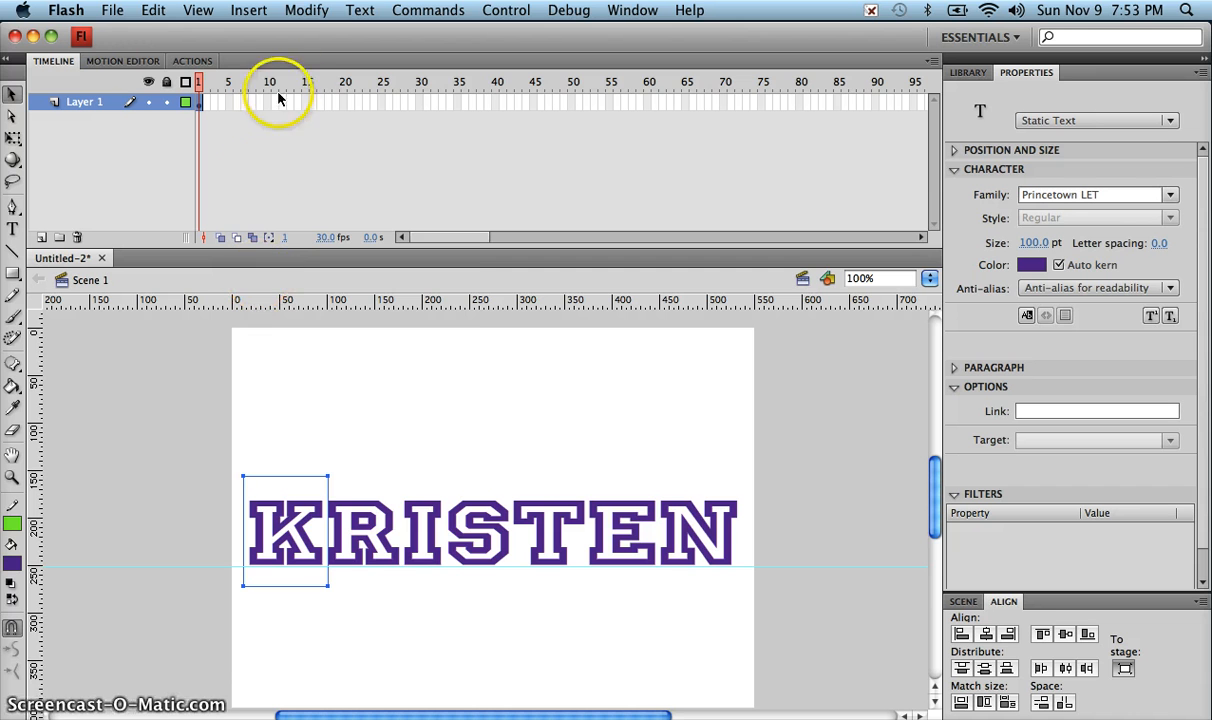
pyautogui.click(317, 12)
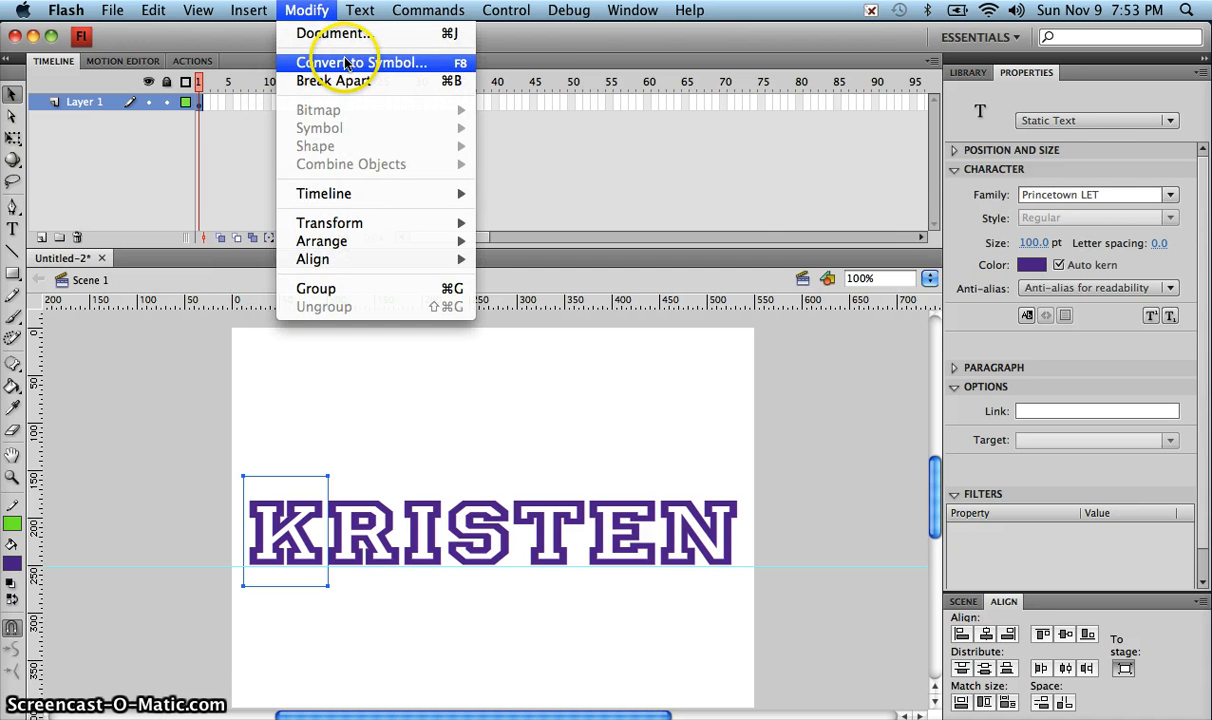
pyautogui.click(347, 63)
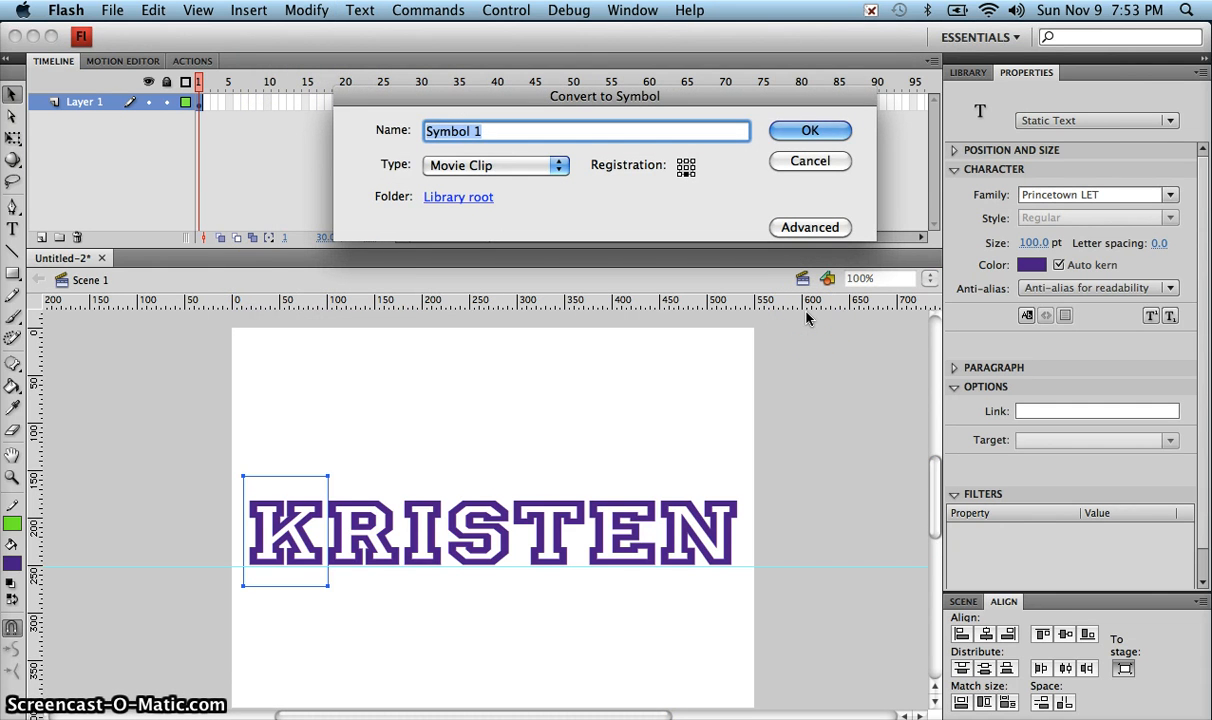
pyautogui.write('K')
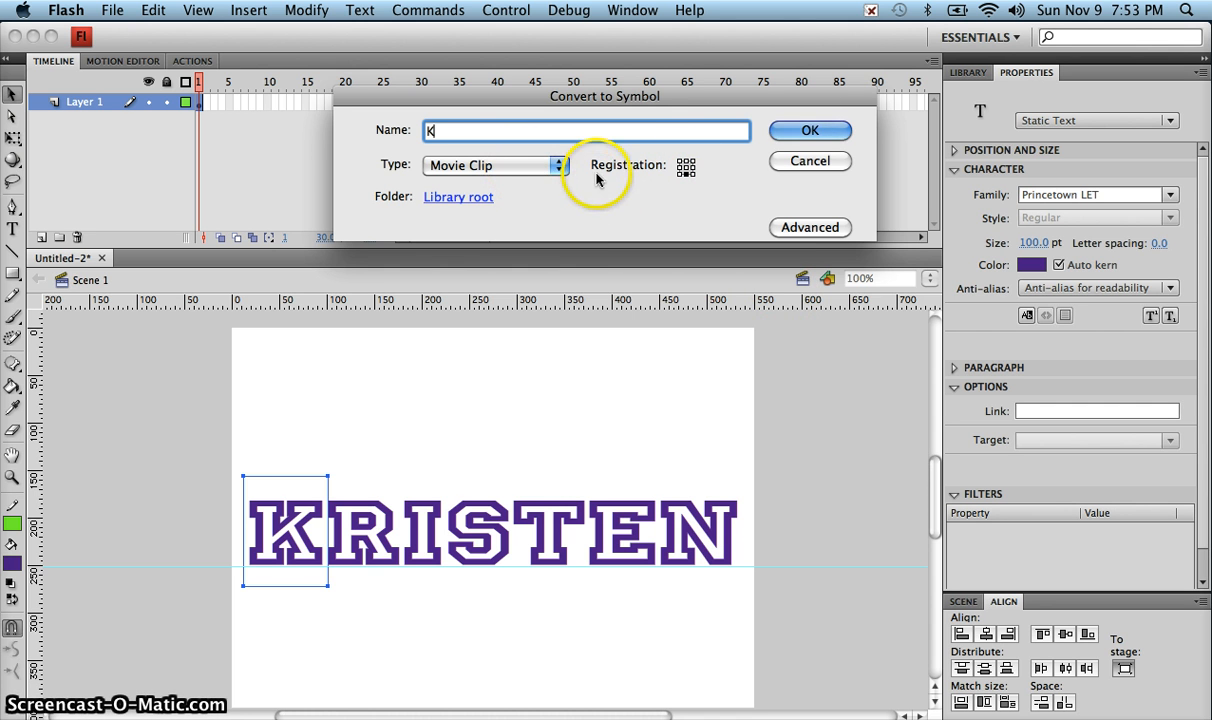
pyautogui.click(686, 174)
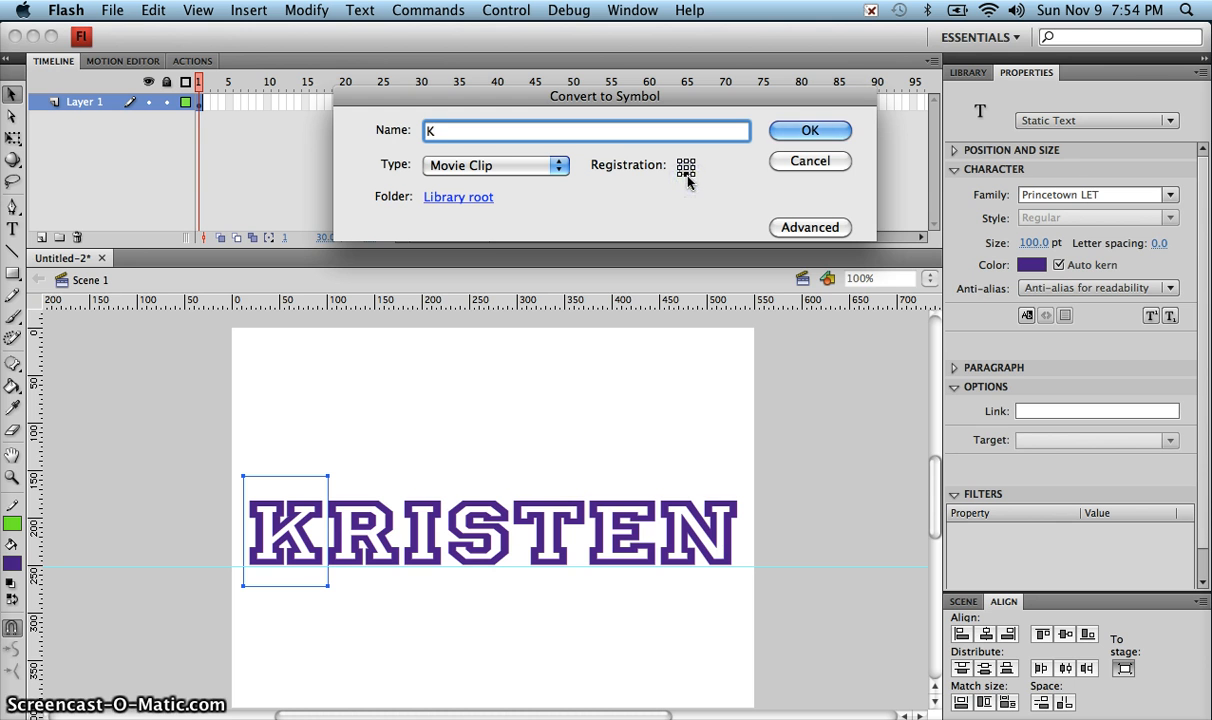
pyautogui.click(686, 174)
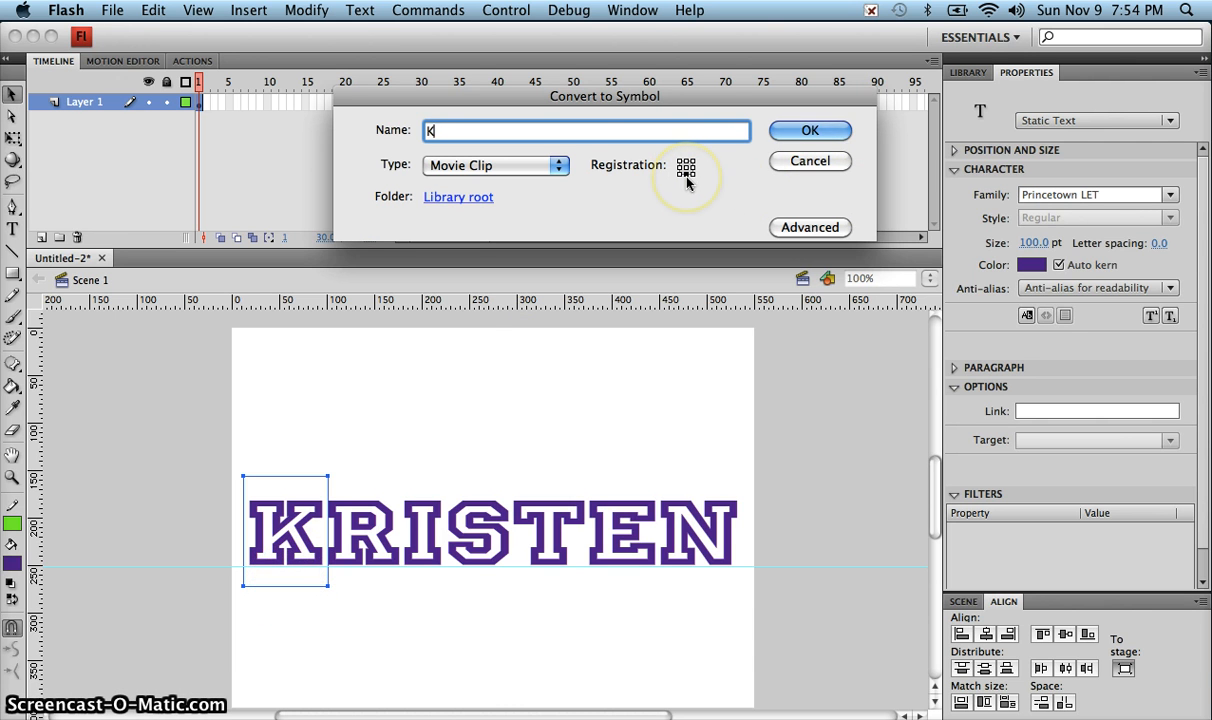
pyautogui.click(780, 137)
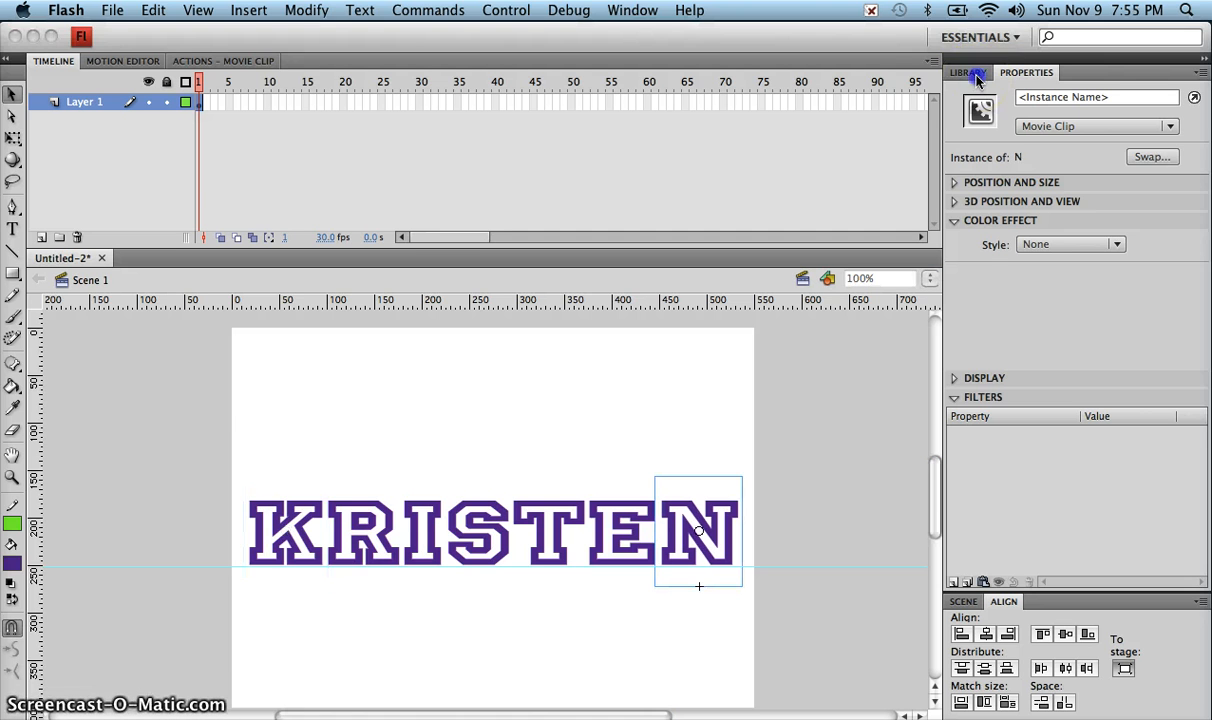
pyautogui.click(970, 74)
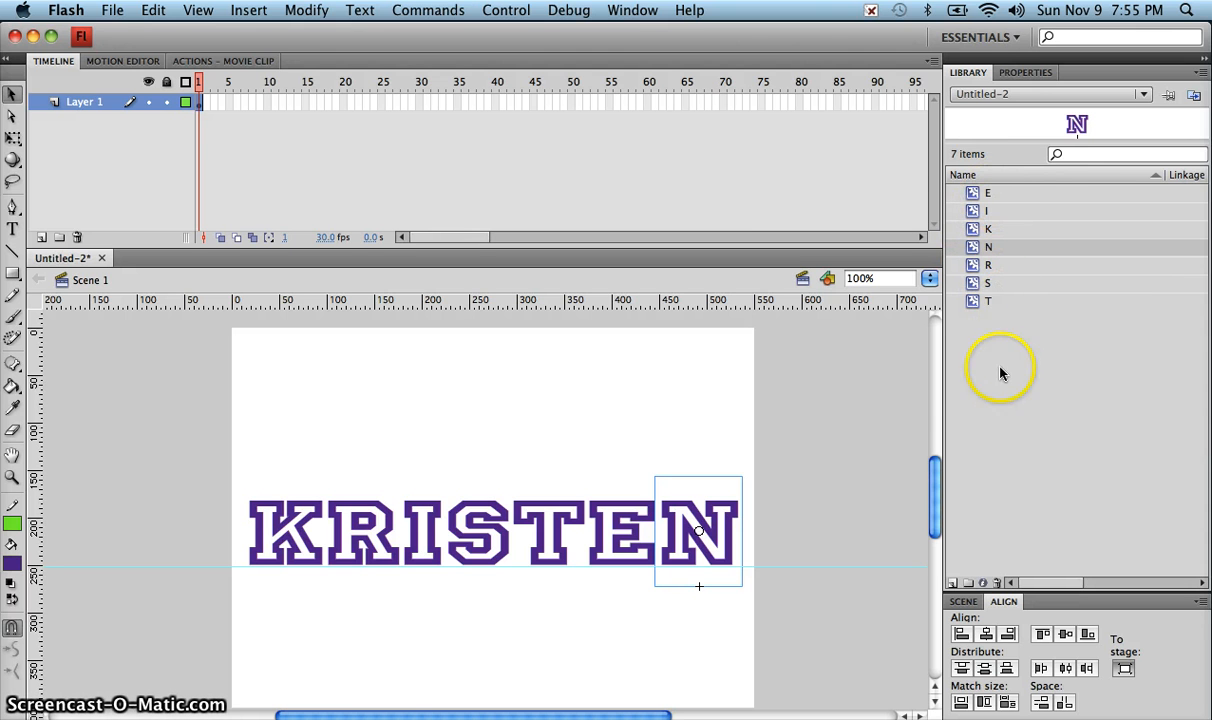
pyautogui.click(1026, 72)
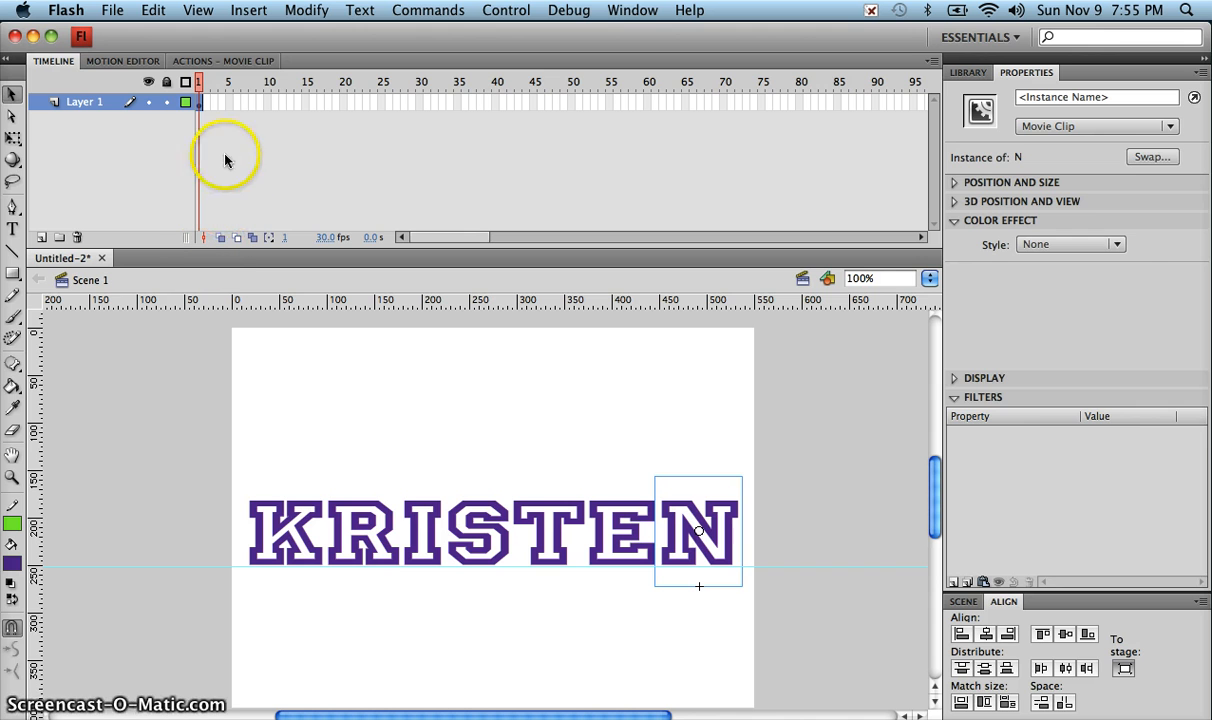
# Distribute all letter symbols in frame 1 to their own layers and delete the emptied Layer 1.
pyautogui.click(200, 105)
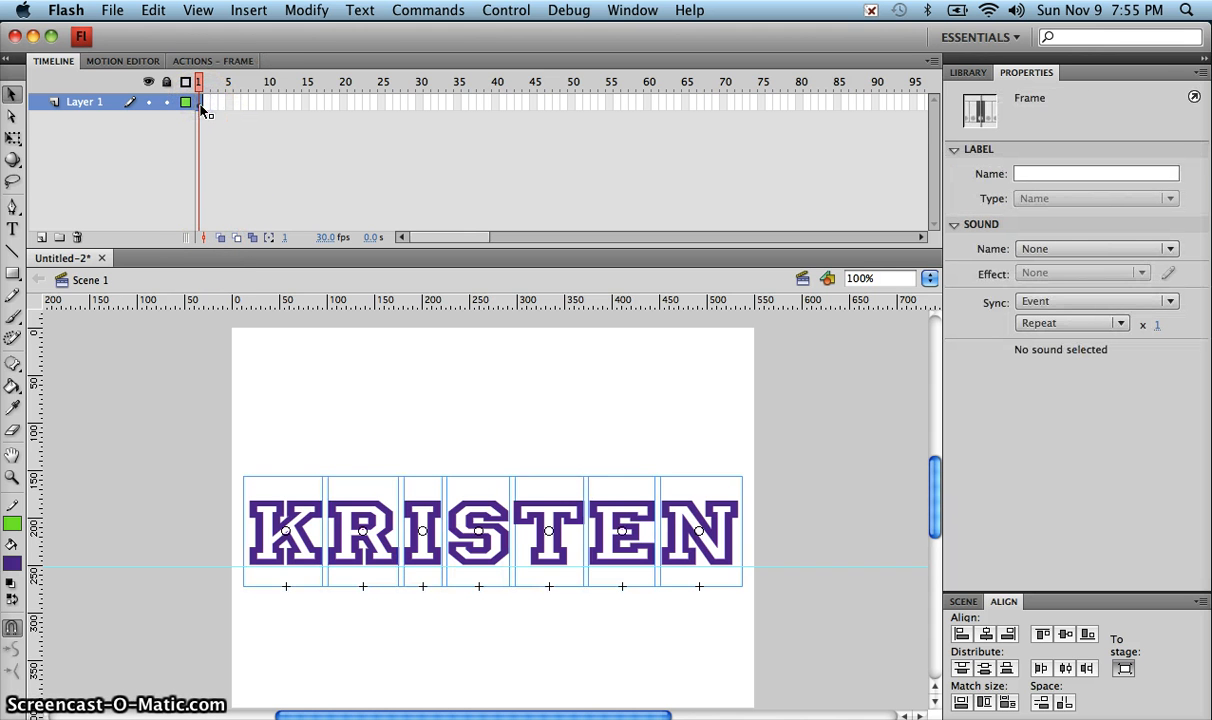
pyautogui.rightClick(372, 530)
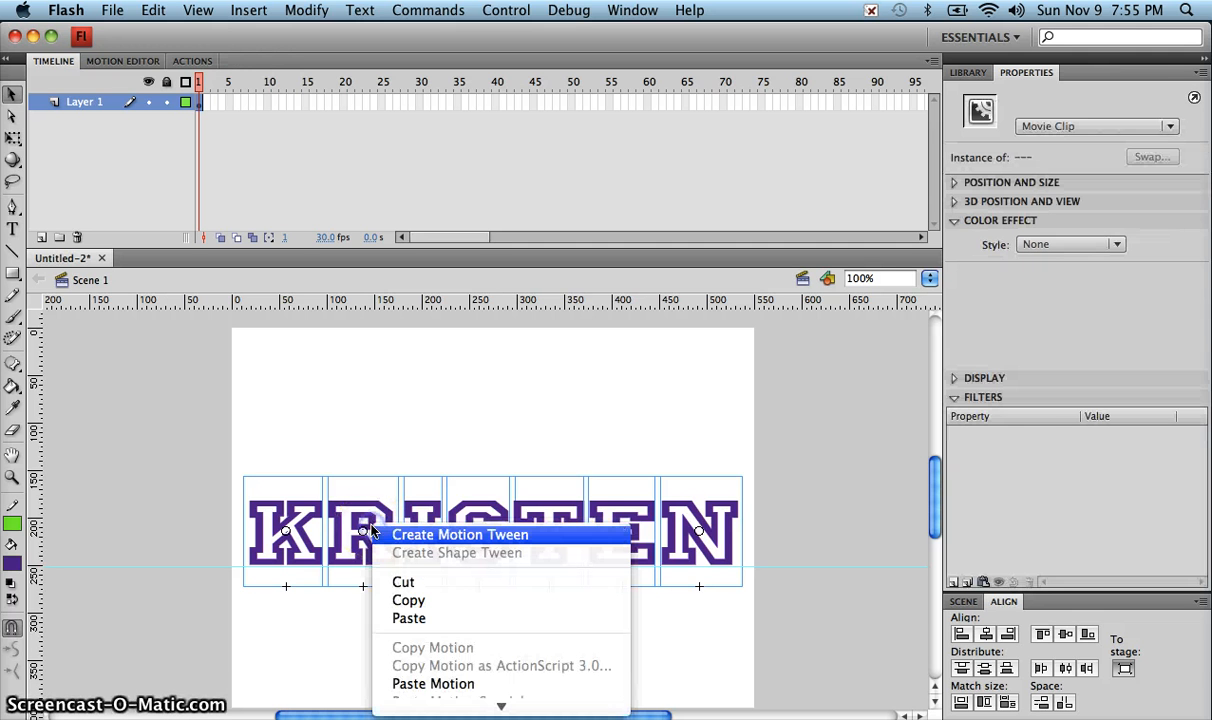
pyautogui.moveTo(470, 708)
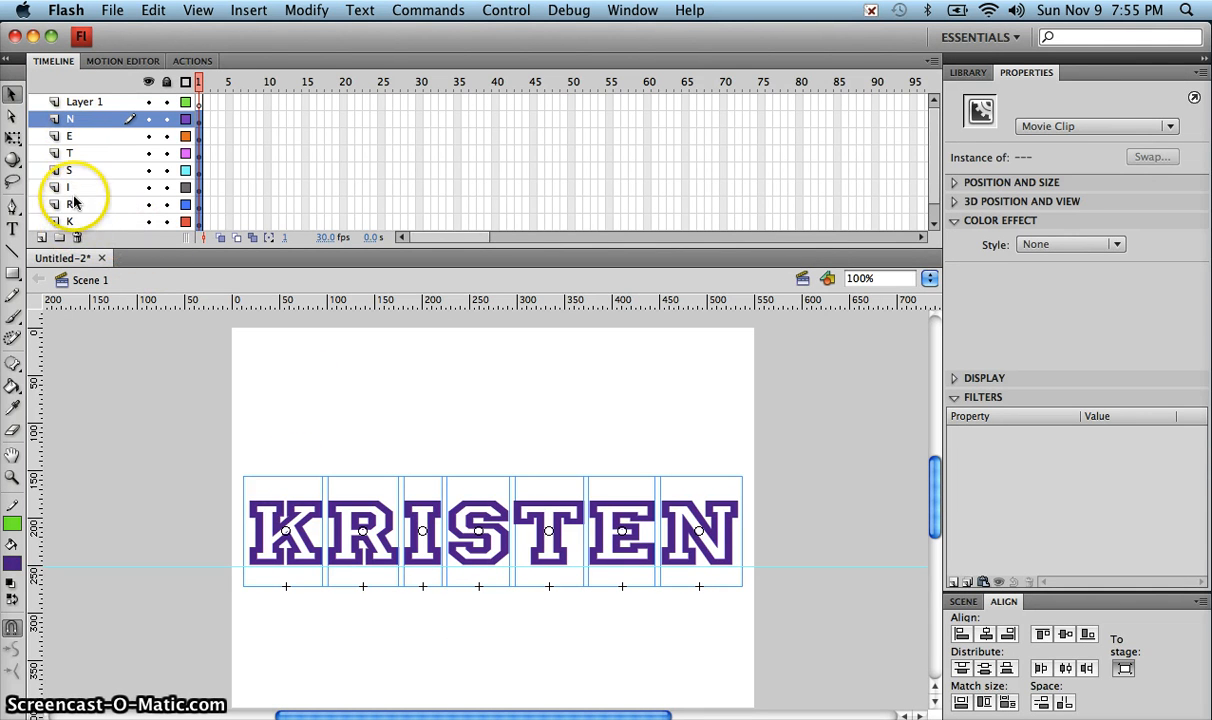
pyautogui.click(84, 102)
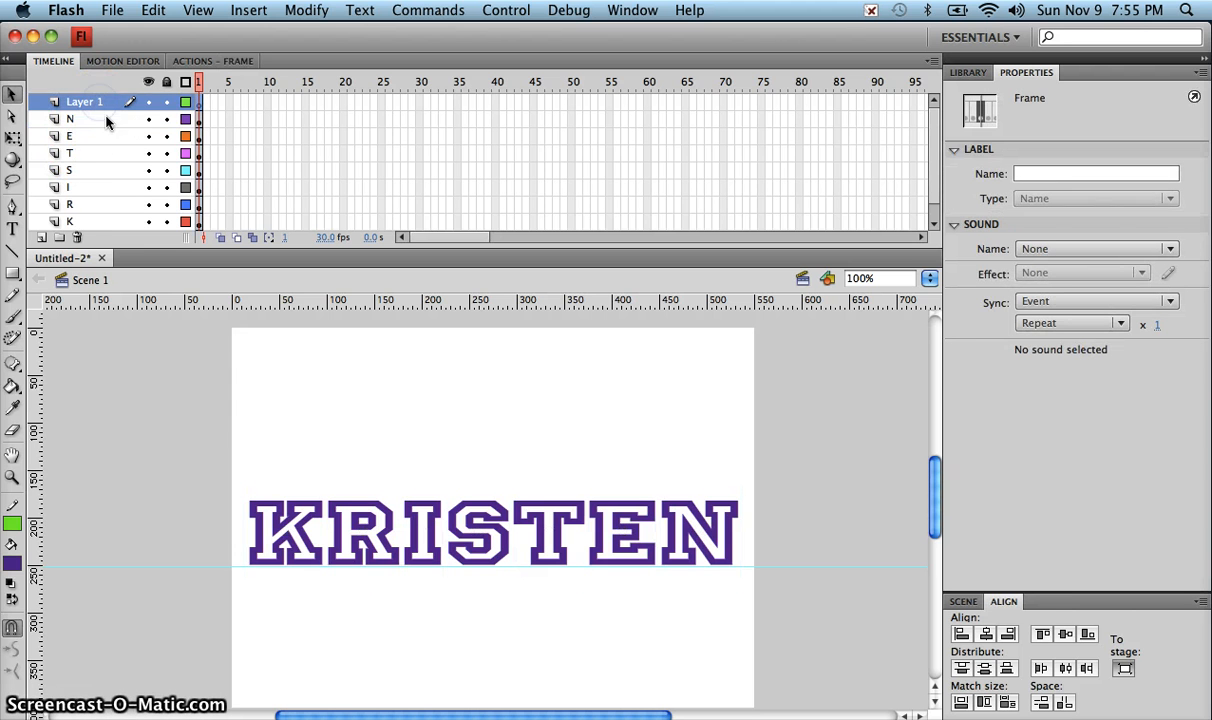
pyautogui.click(77, 237)
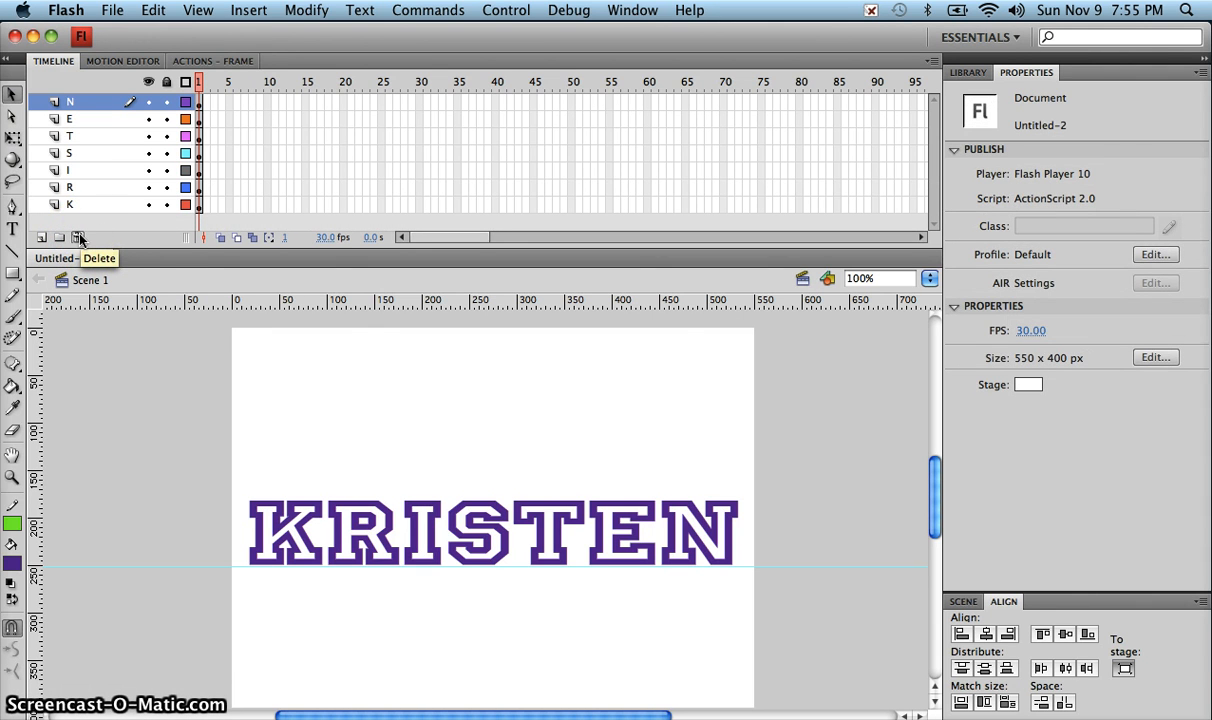
# Insert a keyframe at frame 31 on layer K.
pyautogui.click(97, 205)
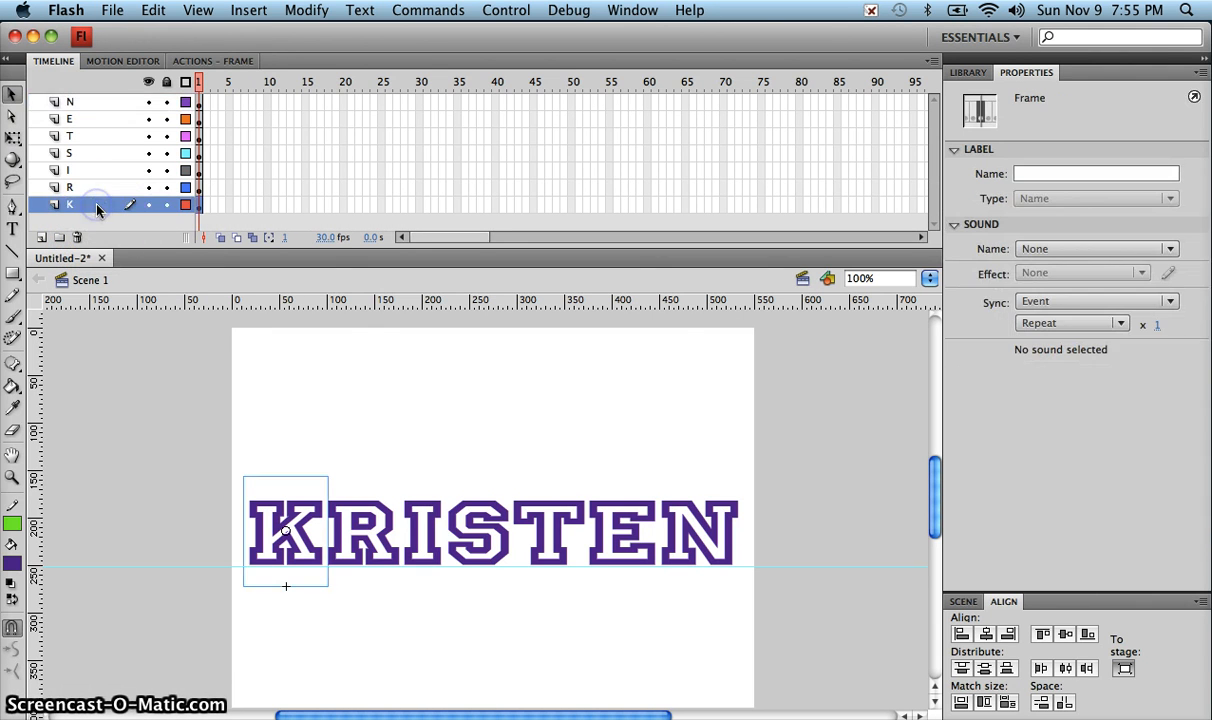
pyautogui.click(230, 203)
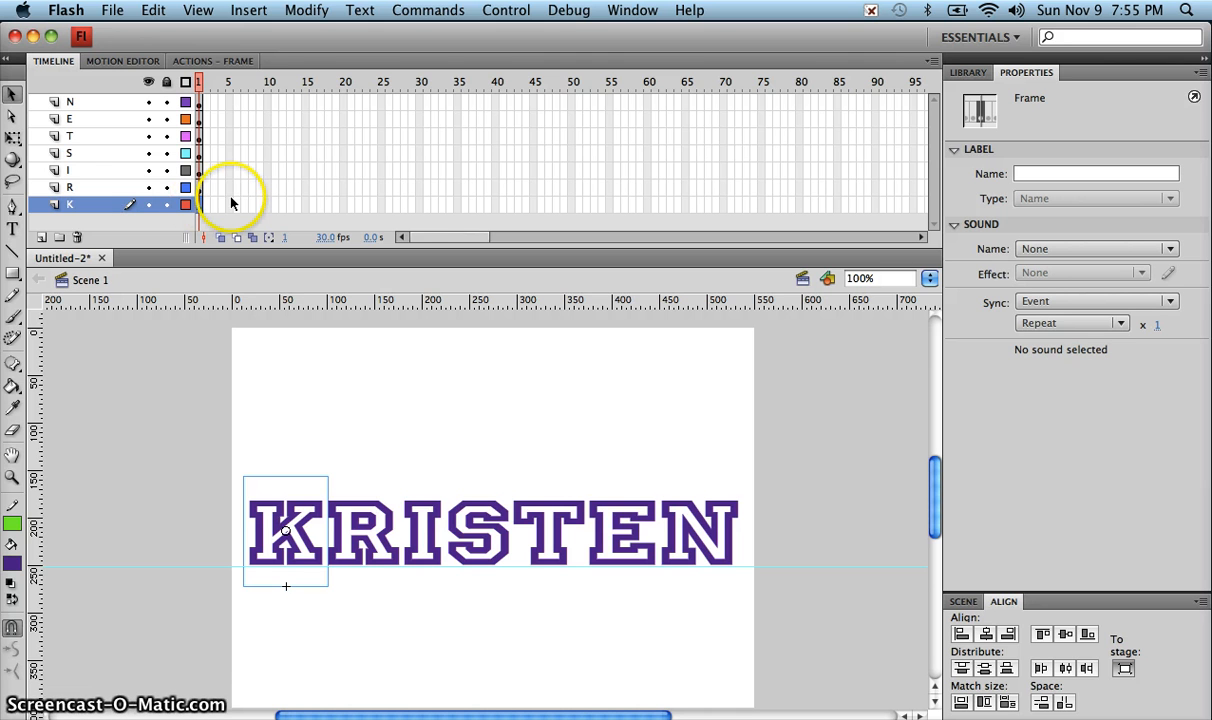
pyautogui.click(427, 205)
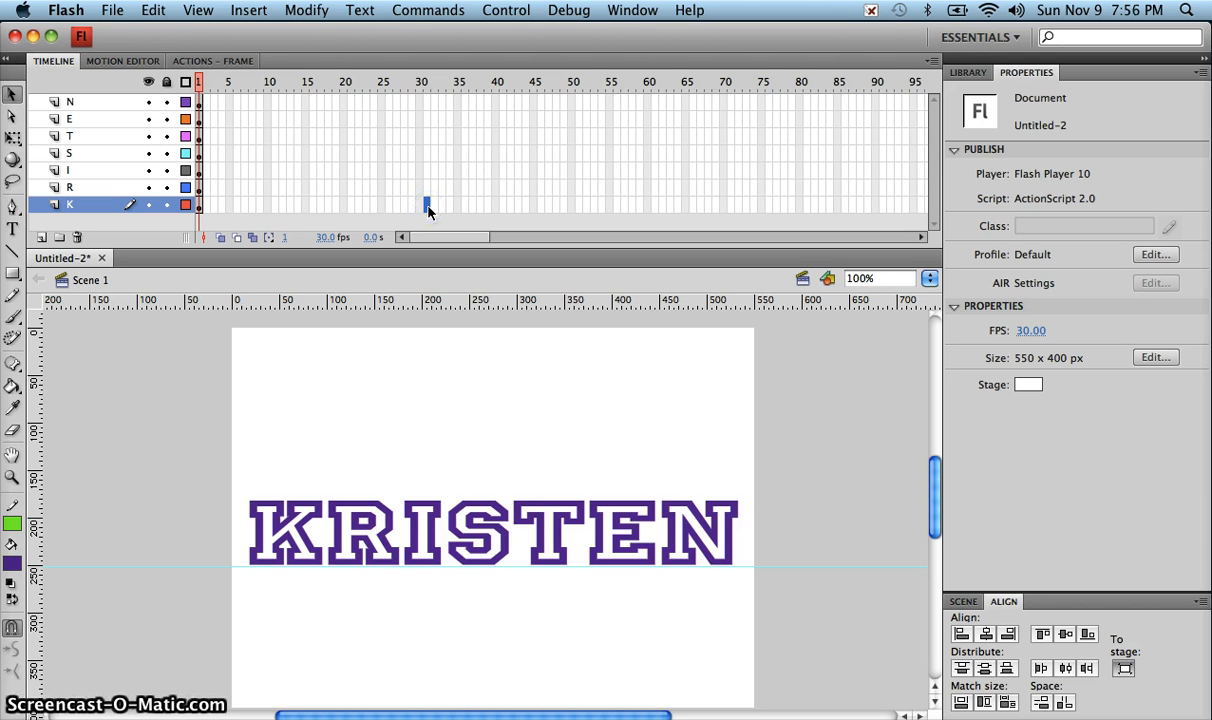
pyautogui.press('F6')
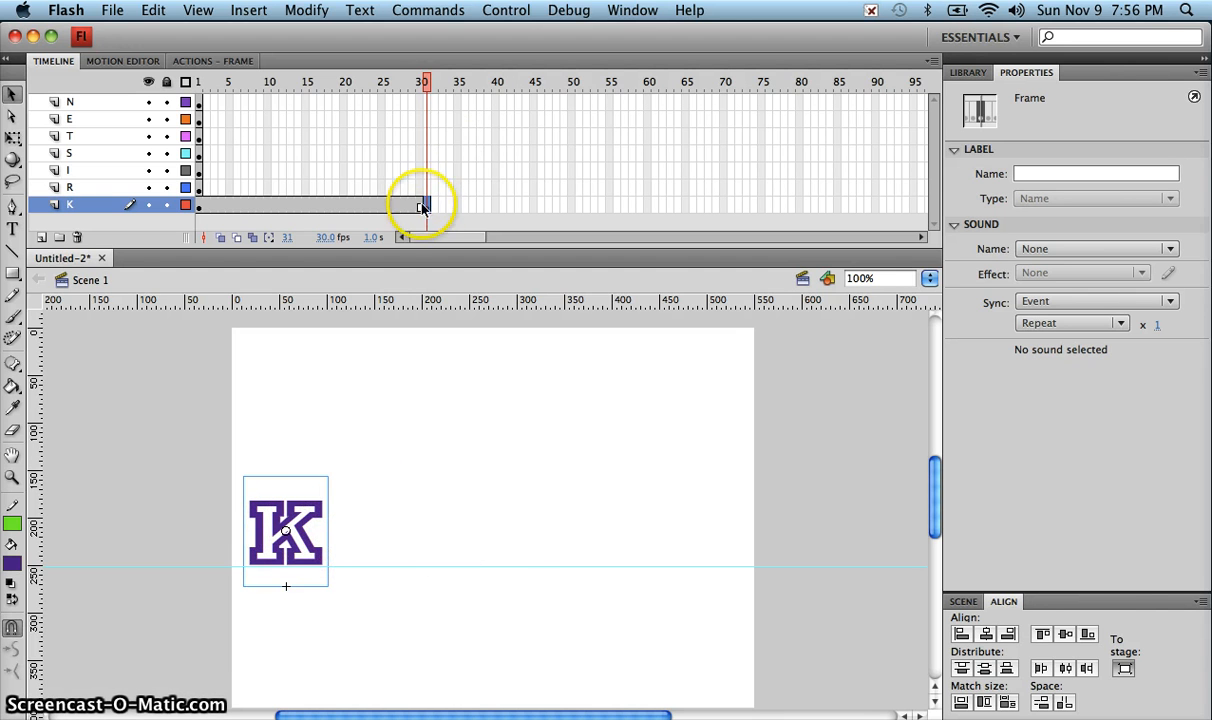
# Create a motion tween on layer K starting from its frame 1 keyframe.
pyautogui.click(429, 81)
pyautogui.moveTo(429, 81); pyautogui.dragTo(199, 82)
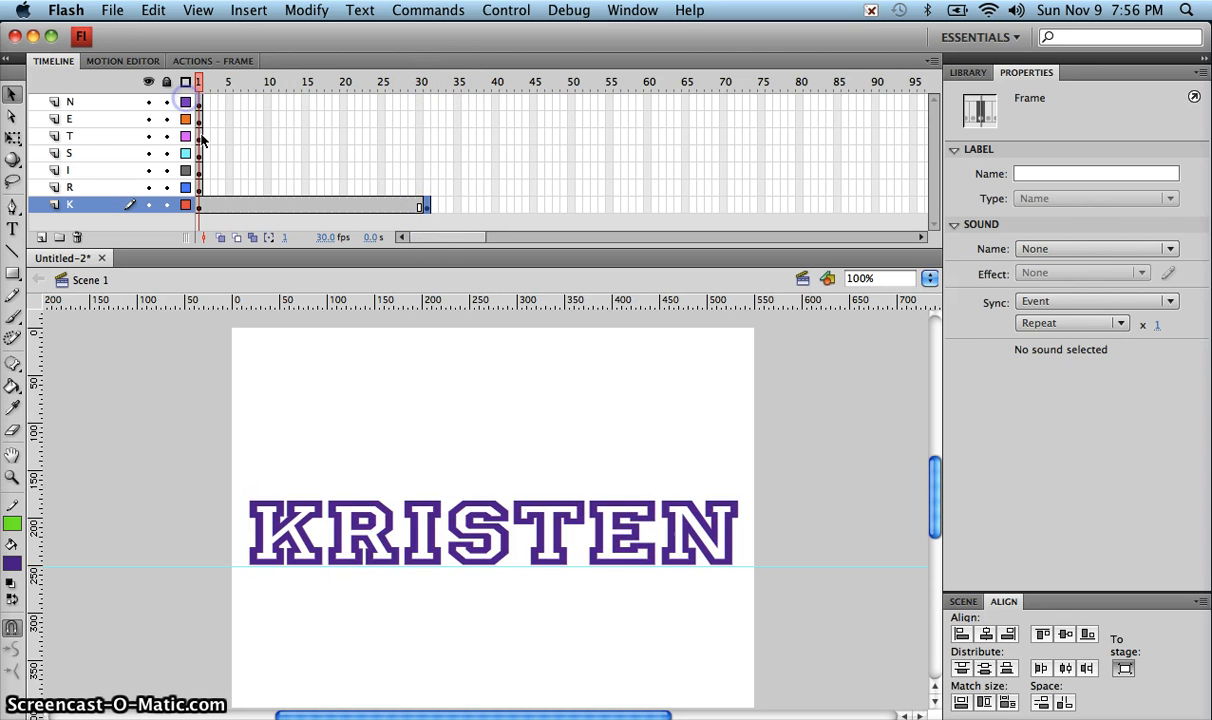
pyautogui.click(207, 212)
pyautogui.click(199, 205)
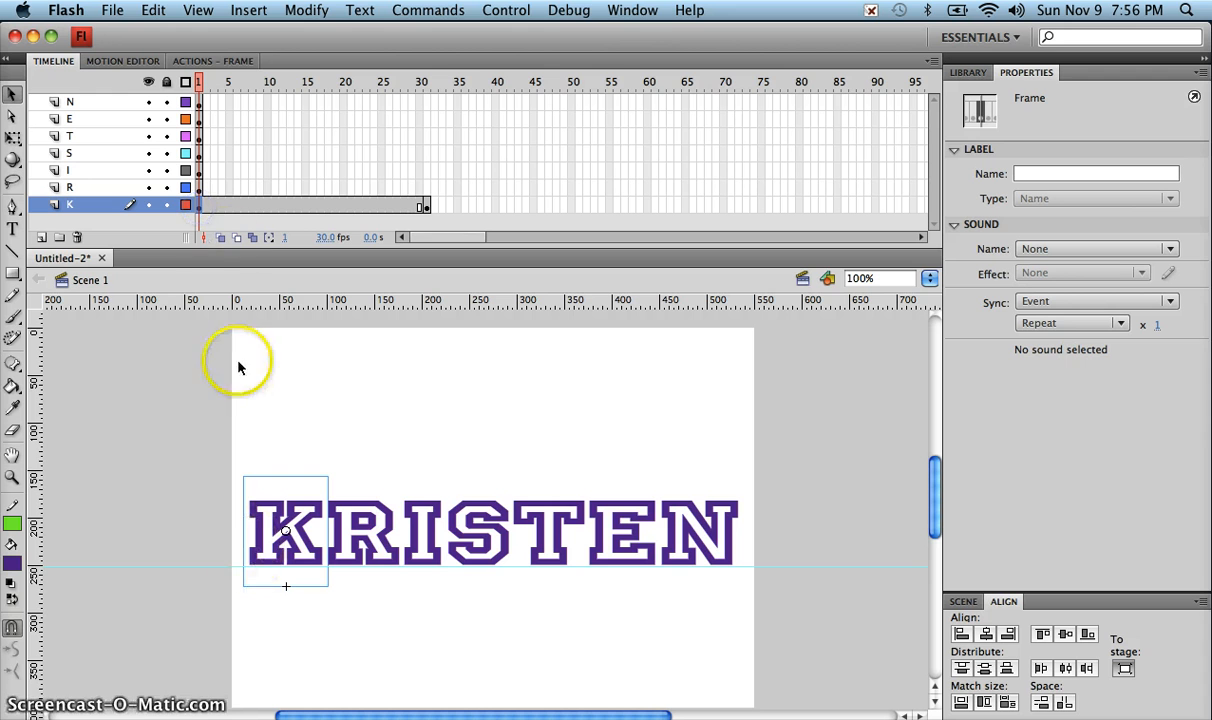
pyautogui.rightClick(201, 208)
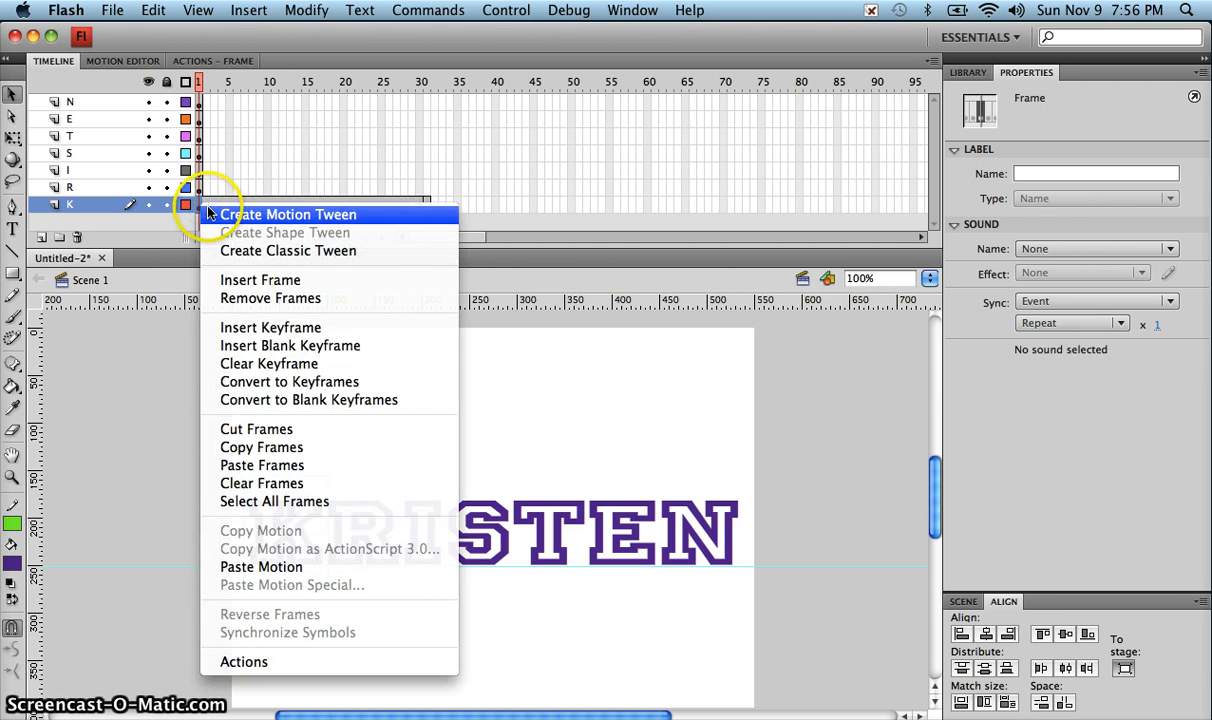
pyautogui.click(260, 214)
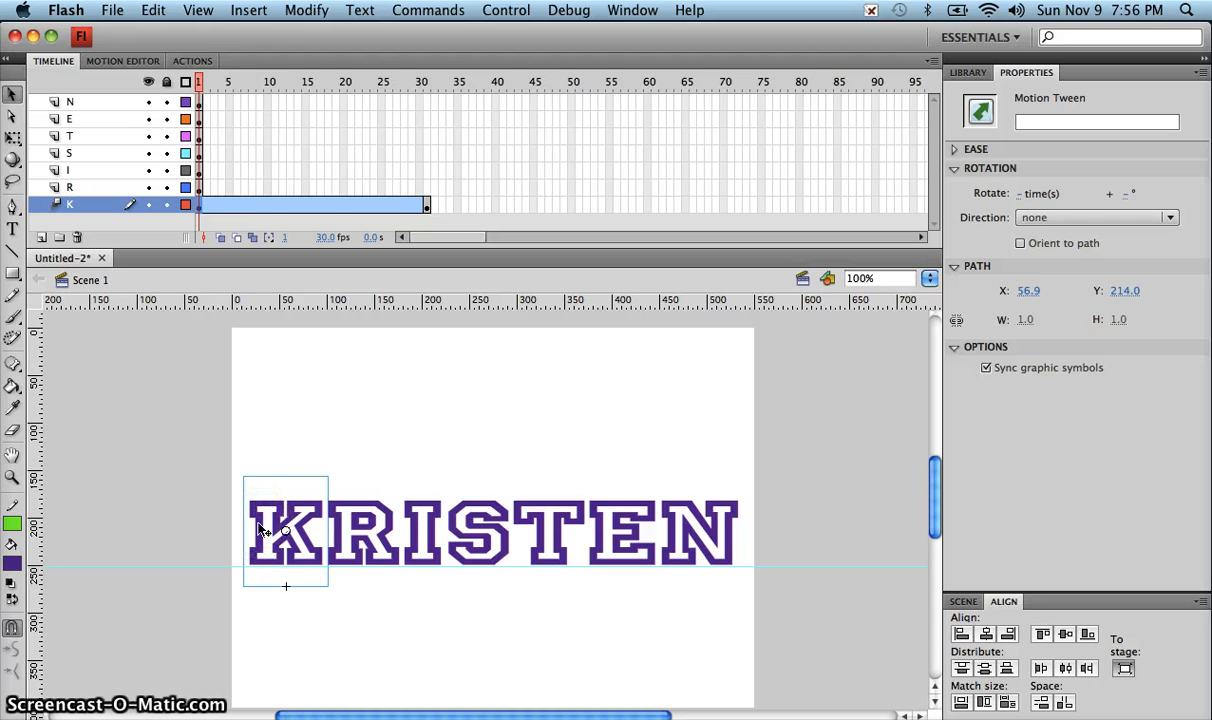
# Insert a keyframe at frame 30 in the K layer's tween.
pyautogui.click(420, 82)
pyautogui.click(426, 208)
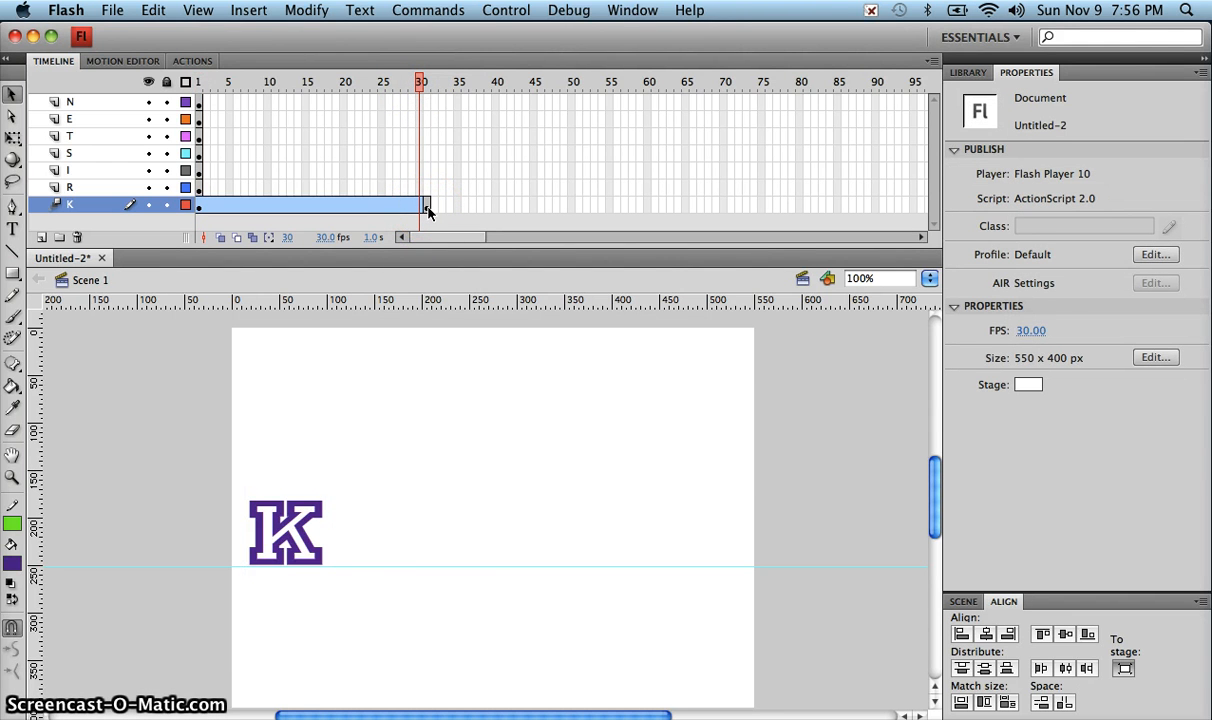
pyautogui.press('F6')
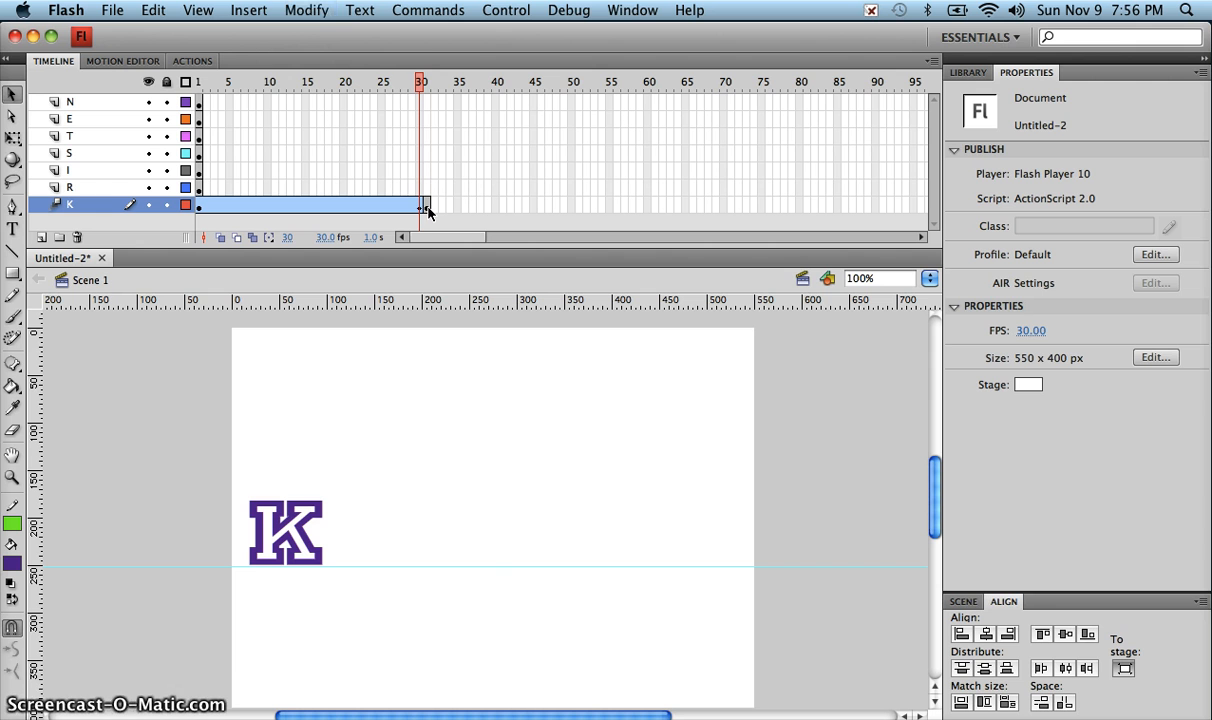
# At frame 1, move the letter K straight up above the stage and play the animation.
pyautogui.moveTo(419, 81); pyautogui.dragTo(185, 80)
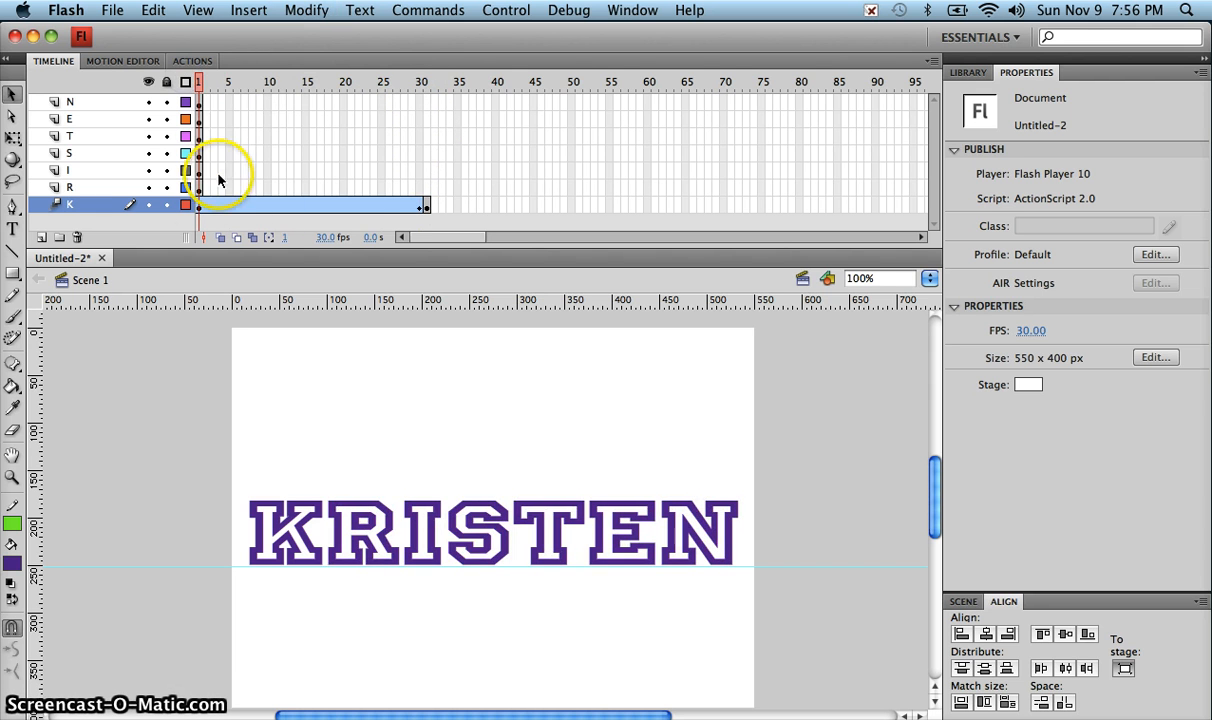
pyautogui.click(264, 503)
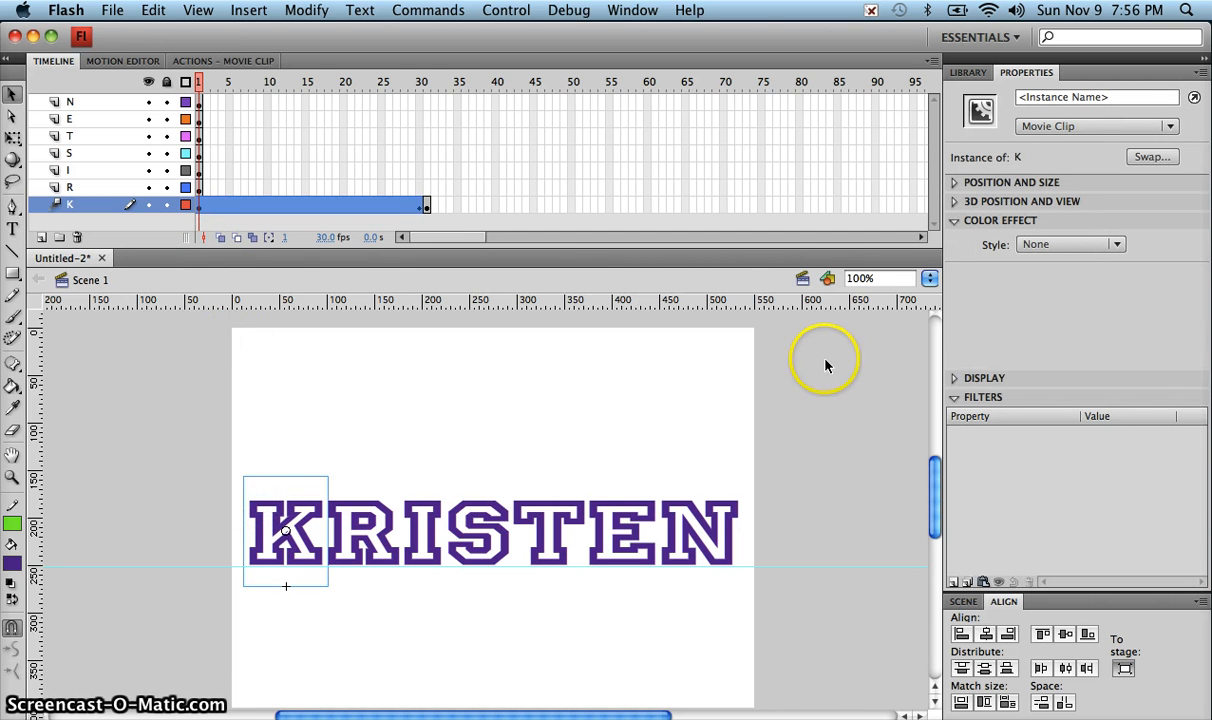
pyautogui.doubleClick(850, 279)
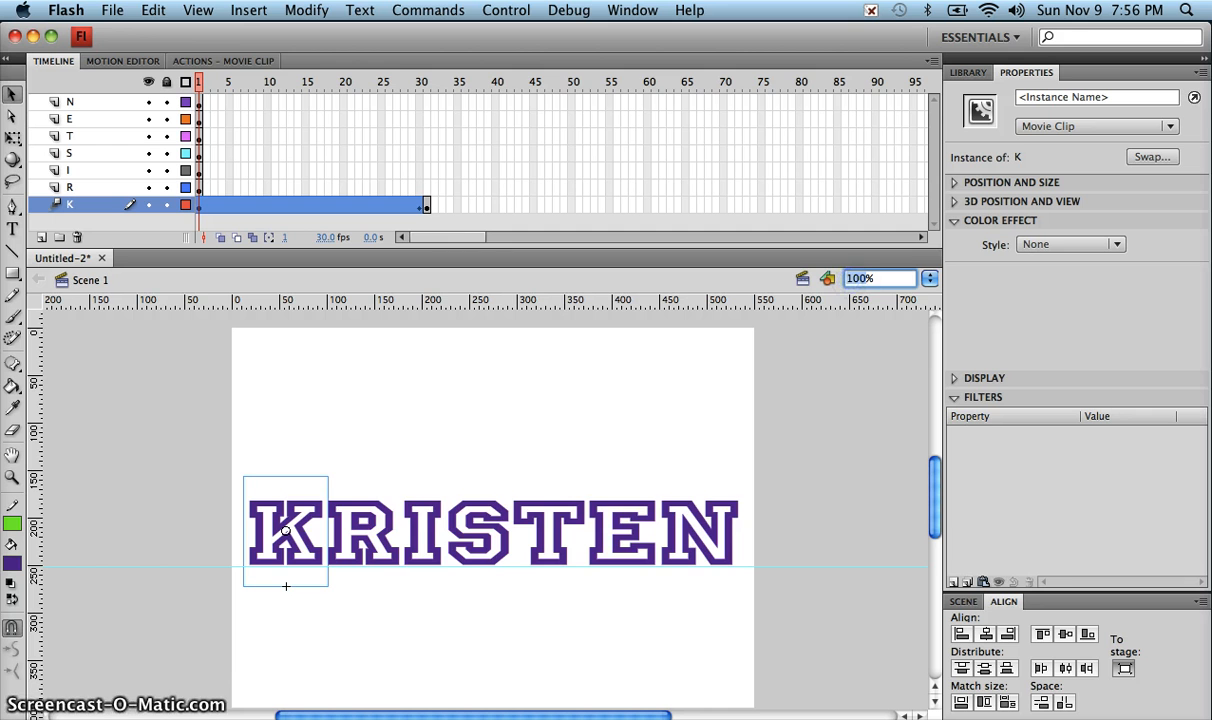
pyautogui.write('75')
pyautogui.press('Return')
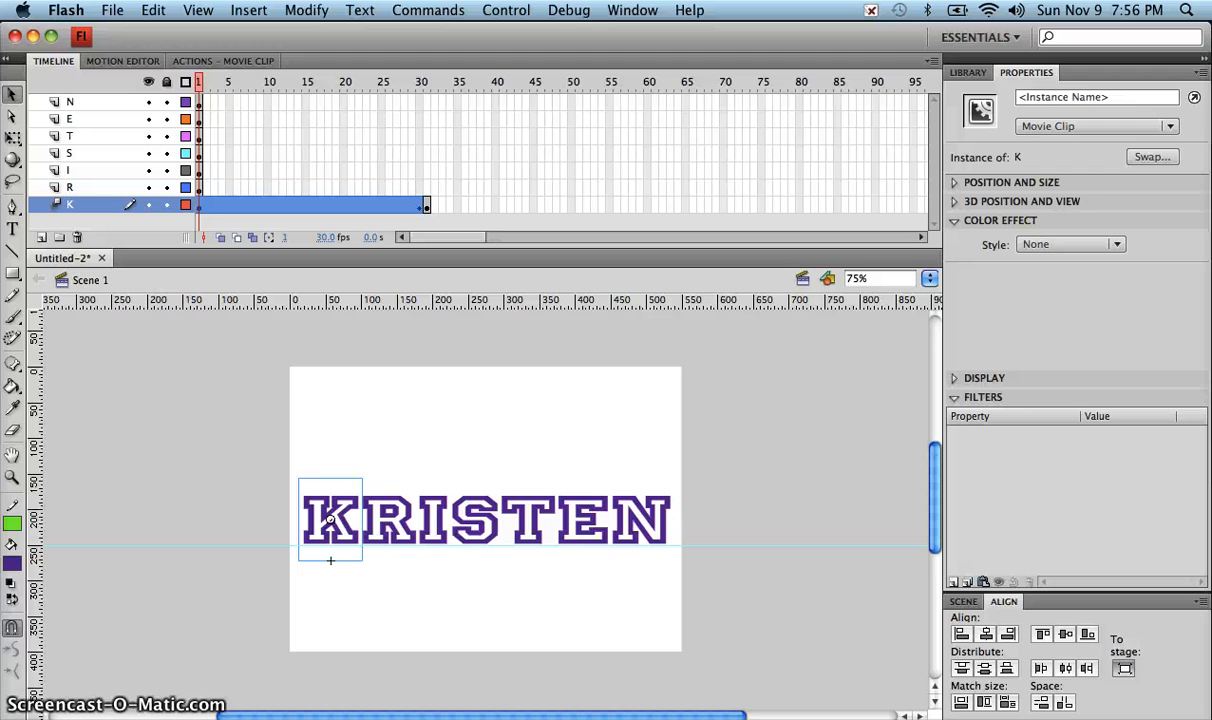
pyautogui.moveTo(330, 520); pyautogui.dragTo(330, 337)
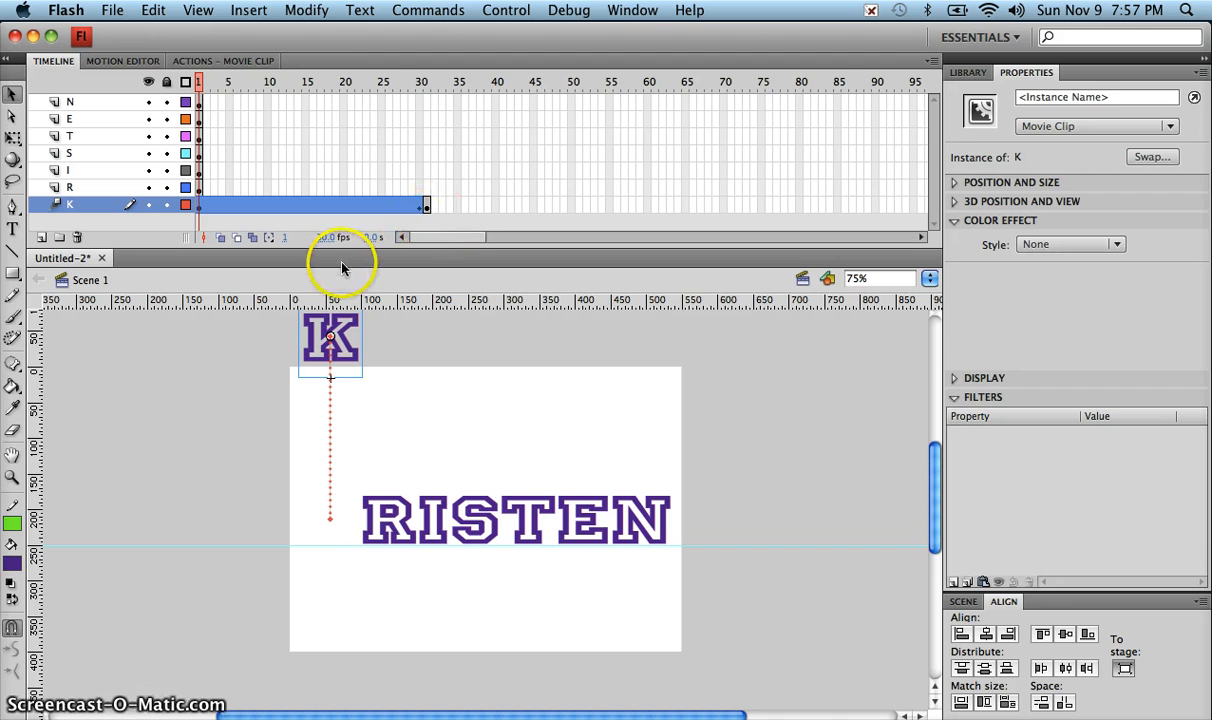
pyautogui.press('Return')
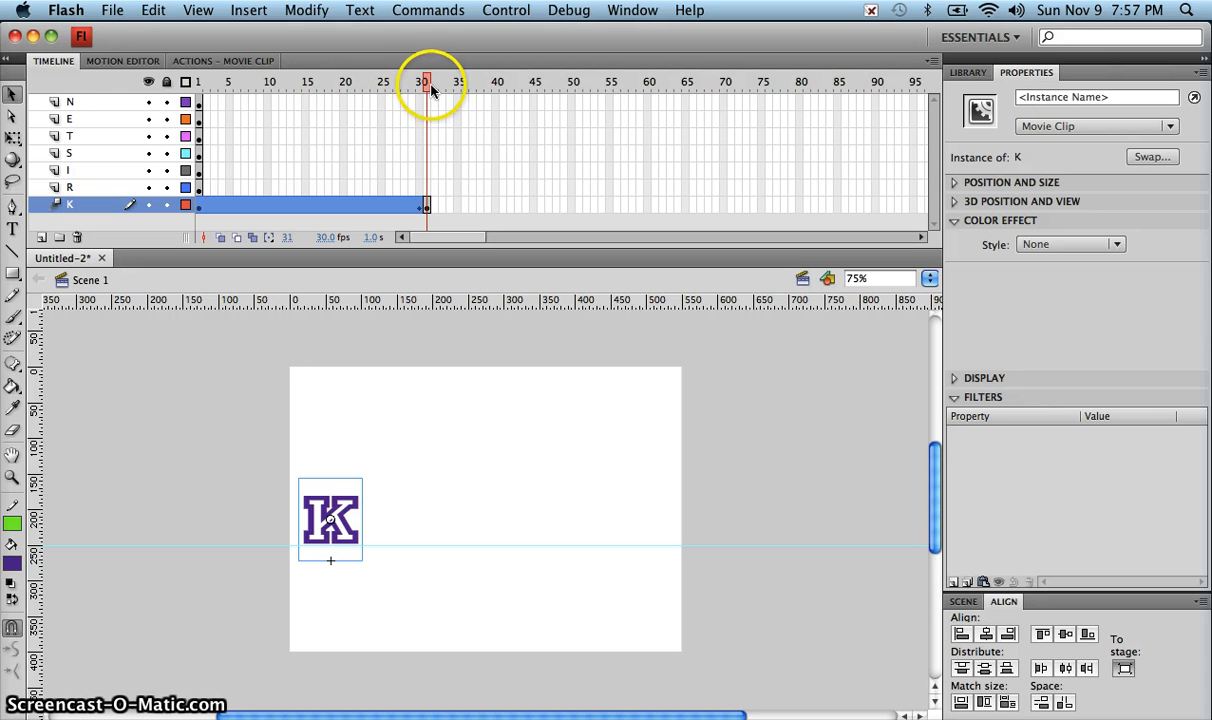
# Create a second motion tween from layer K's frame 31 keyframe and extend it to a keyframe at frame 45.
pyautogui.click(425, 204)
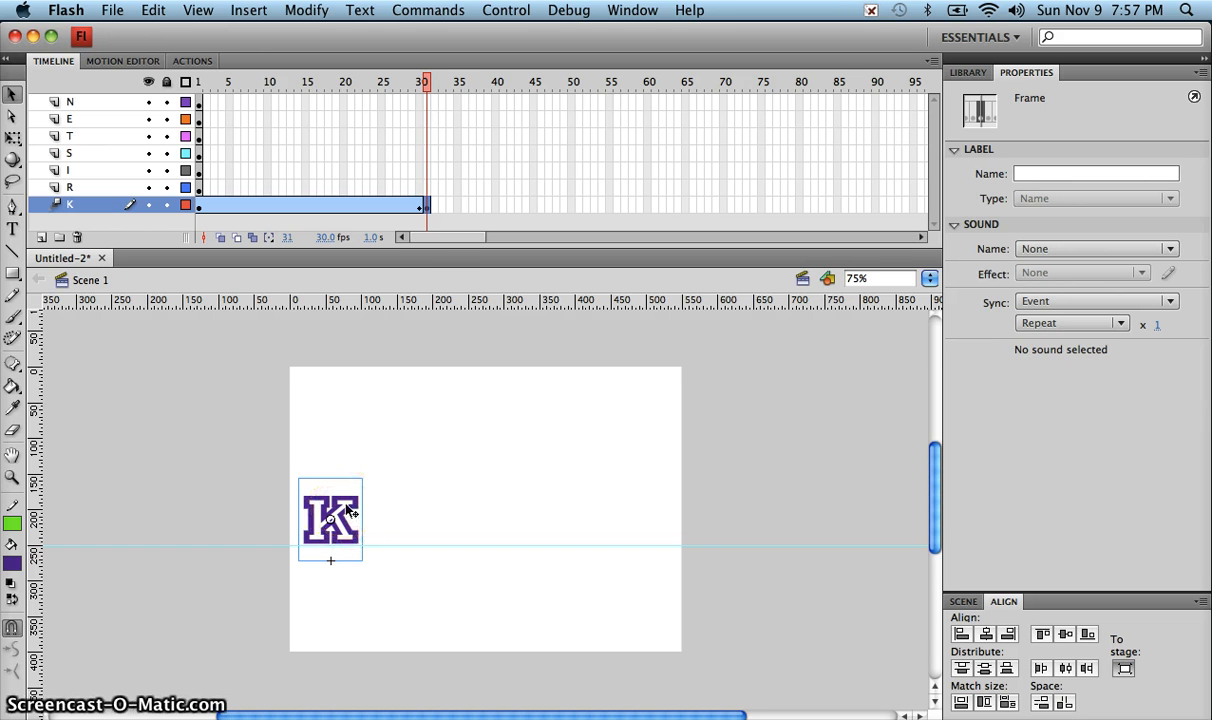
pyautogui.rightClick(427, 212)
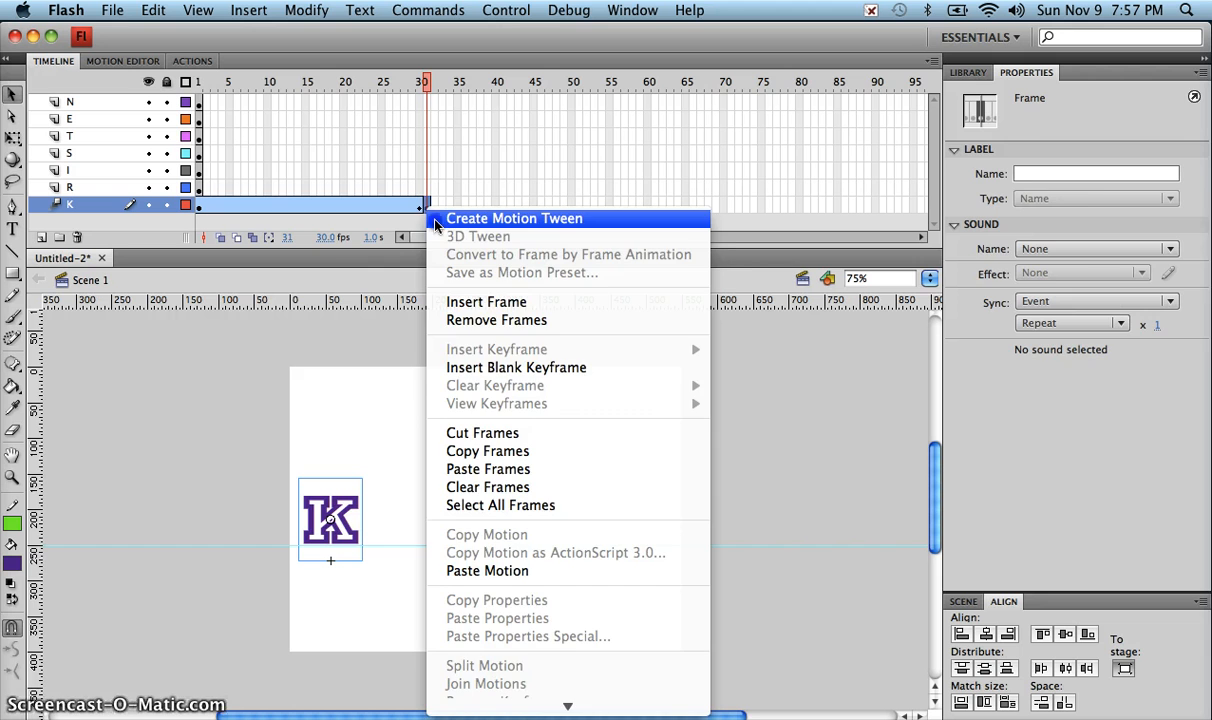
pyautogui.click(440, 219)
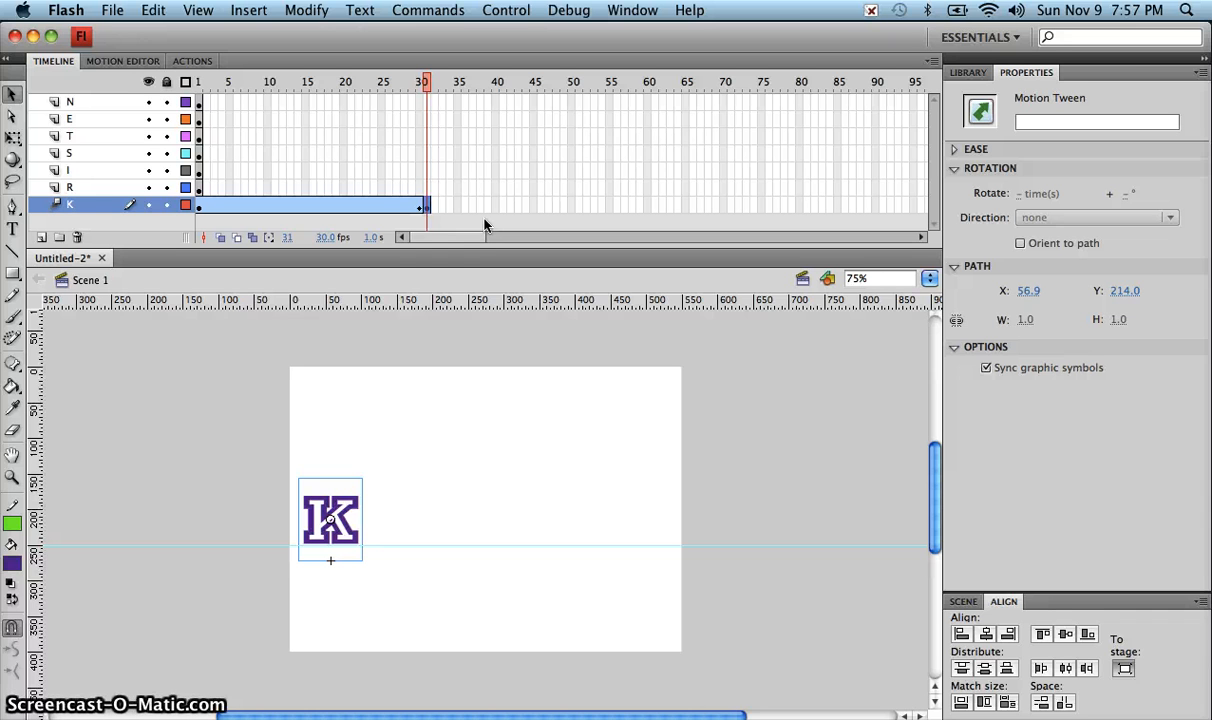
pyautogui.click(533, 206)
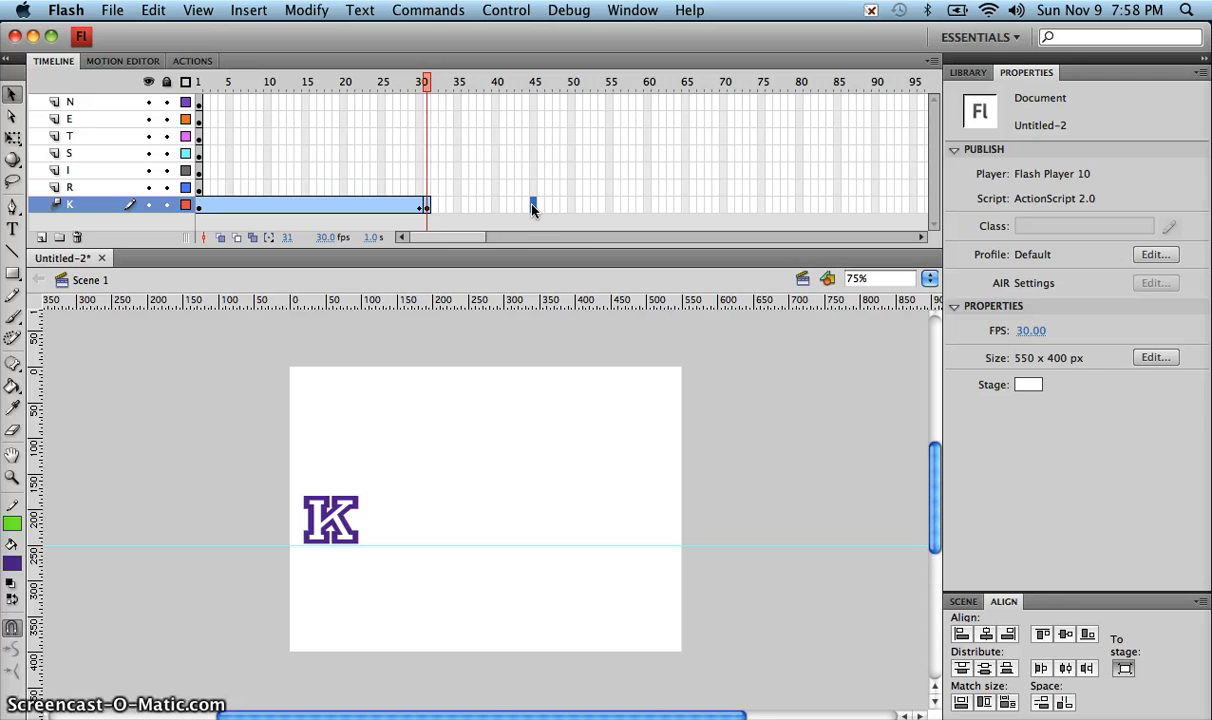
pyautogui.press('F5')
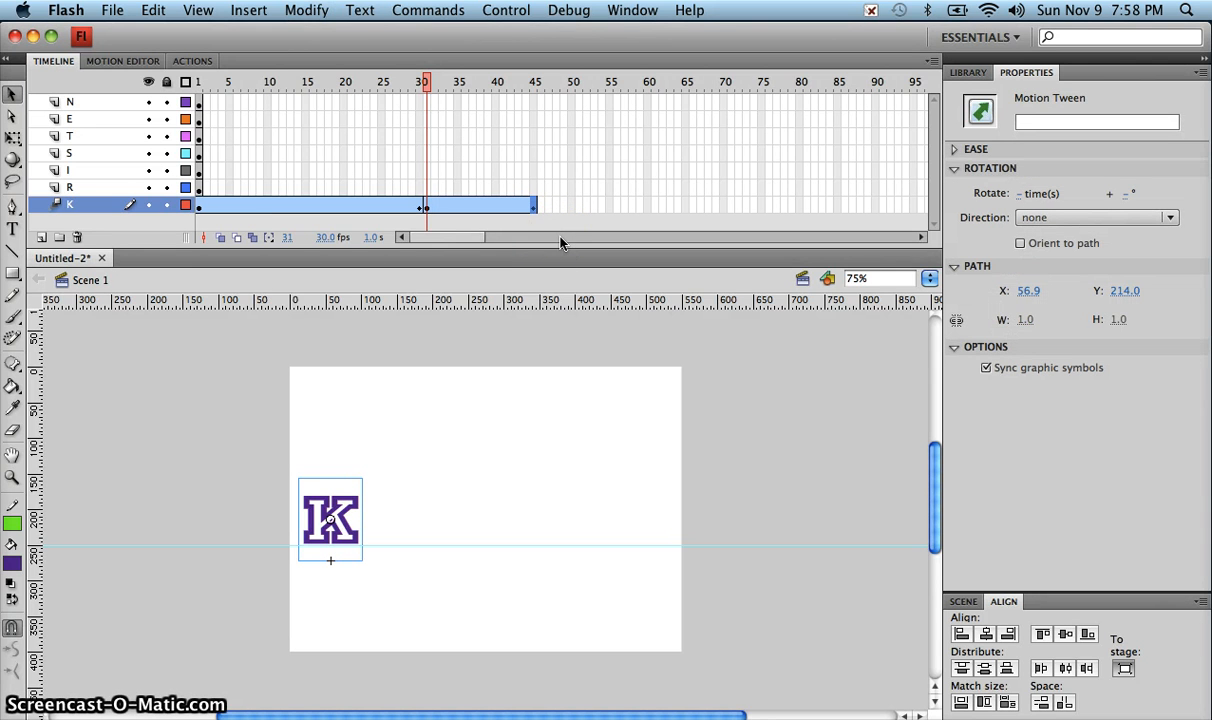
# At frame 45, move the letter K straight down below the stage and play the animation.
pyautogui.click(534, 83)
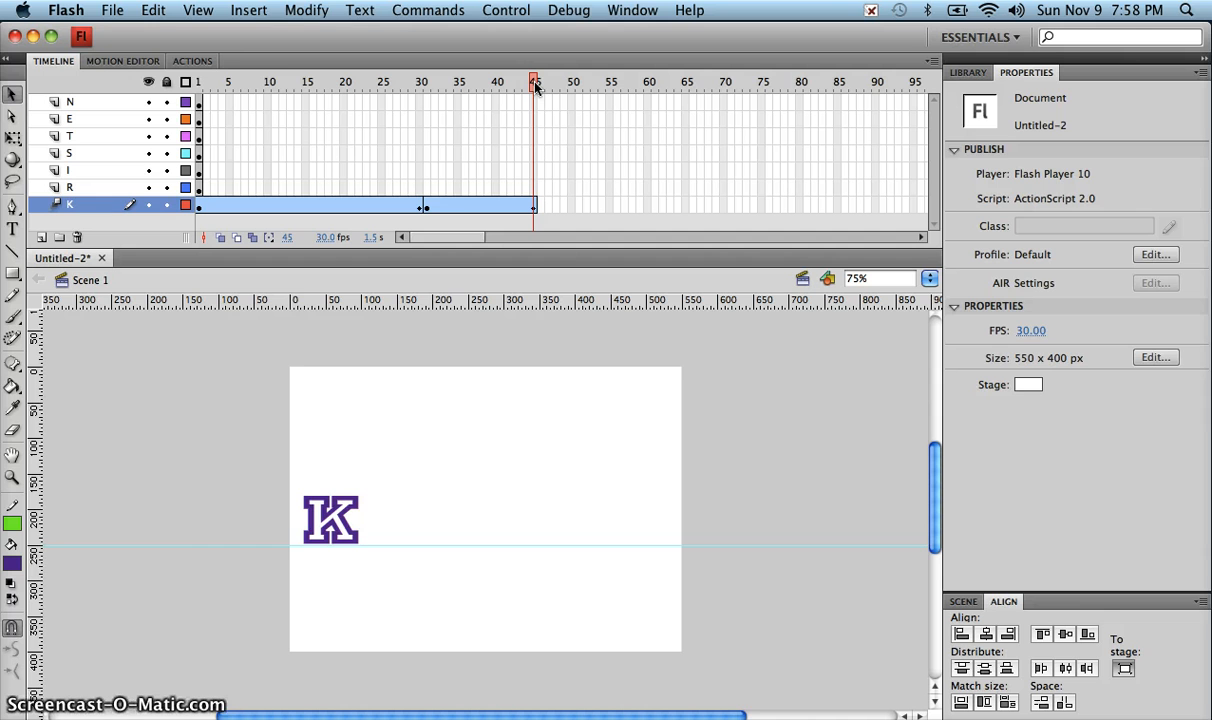
pyautogui.click(338, 530)
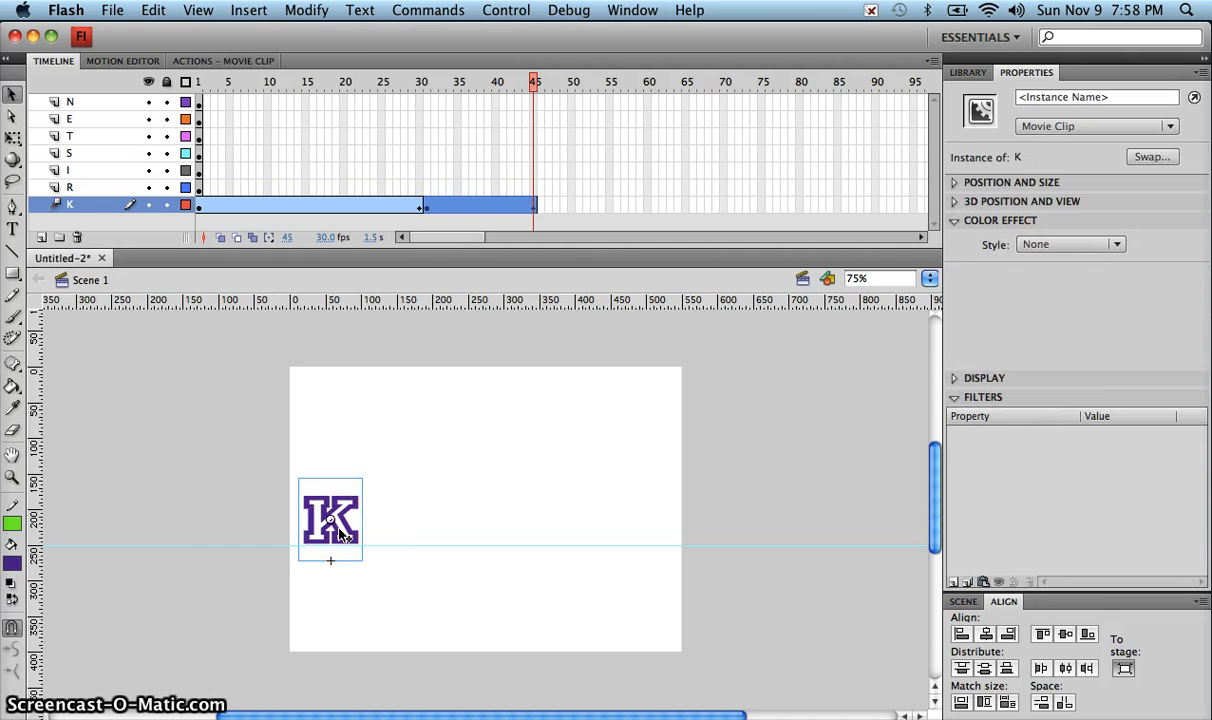
pyautogui.hotkey('shift', 'Down')
pyautogui.hotkey('shift', 'Down')
pyautogui.hotkey('shift', 'Down')
pyautogui.hotkey('shift', 'Down')
pyautogui.hotkey('shift', 'Down')
pyautogui.hotkey('shift', 'Down')
pyautogui.hotkey('shift', 'Down')
pyautogui.hotkey('shift', 'Down')
pyautogui.hotkey('shift', 'Down')
pyautogui.hotkey('shift', 'Down')
pyautogui.hotkey('shift', 'Down')
pyautogui.hotkey('shift', 'Down')
pyautogui.hotkey('shift', 'Down')
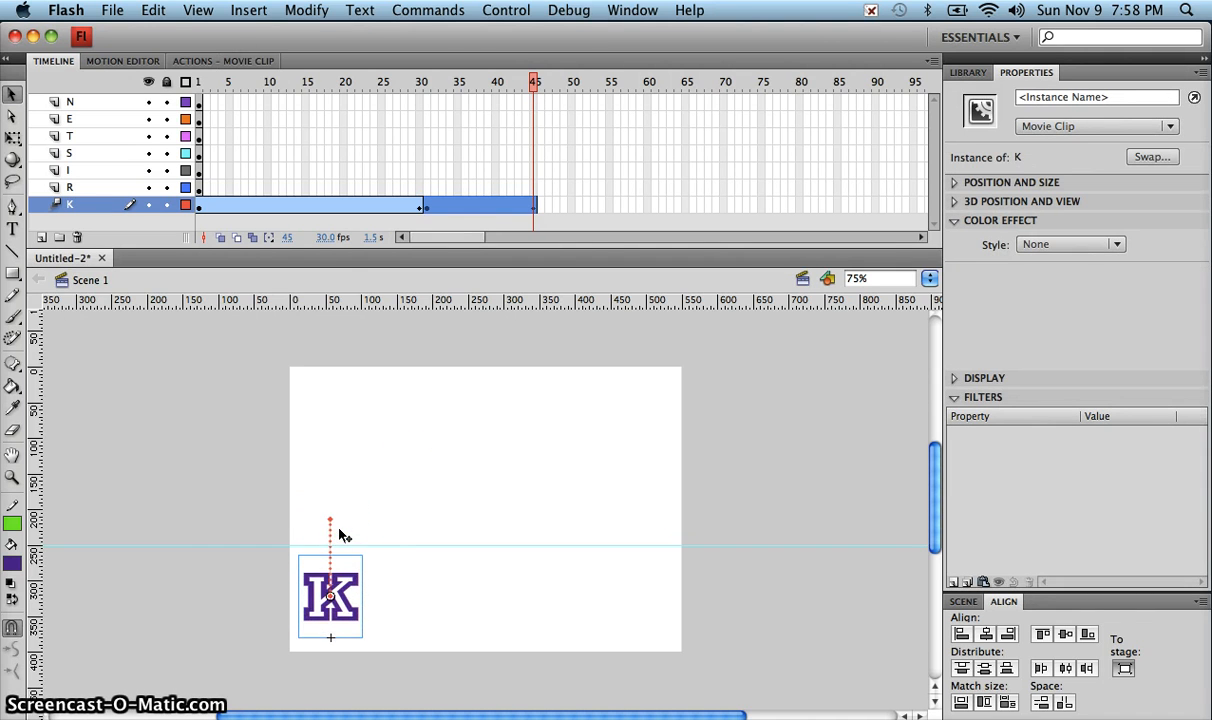
pyautogui.hotkey('shift', 'Down')
pyautogui.hotkey('shift', 'Down')
pyautogui.hotkey('shift', 'Down')
pyautogui.hotkey('shift', 'Down')
pyautogui.hotkey('shift', 'Down')
pyautogui.hotkey('shift', 'Down')
pyautogui.hotkey('shift', 'Down')
pyautogui.hotkey('shift', 'Down')
pyautogui.hotkey('shift', 'Down')
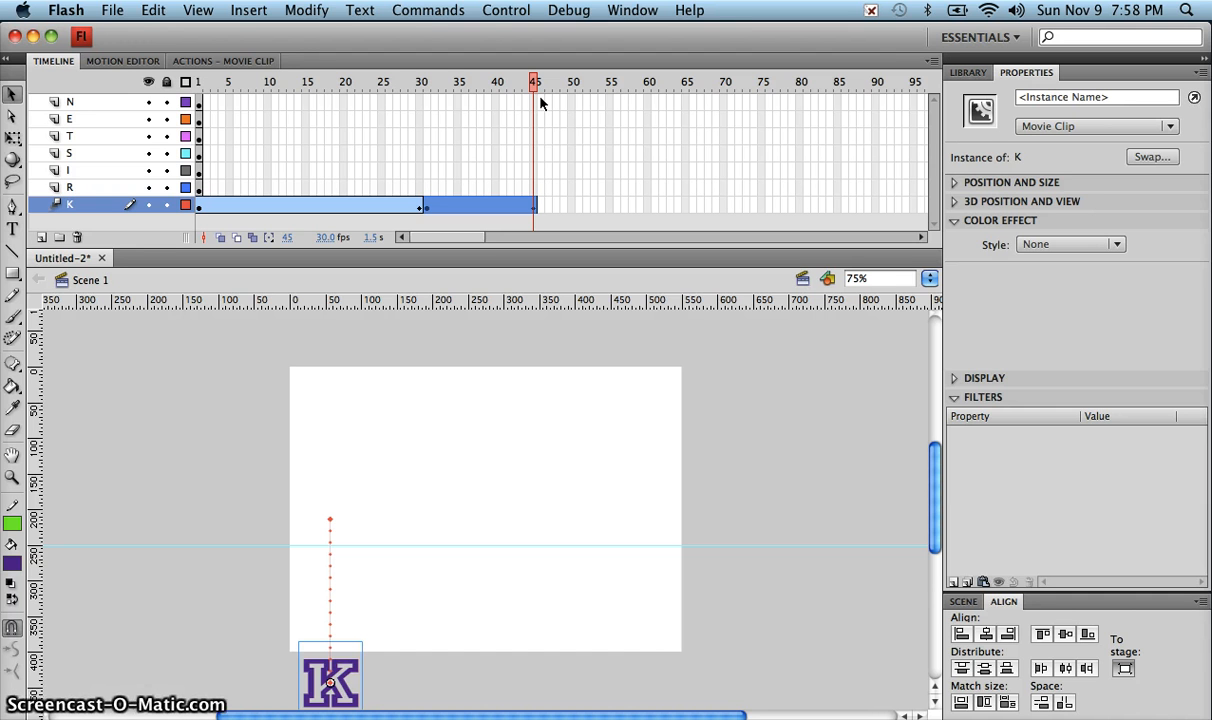
pyautogui.press('Return')
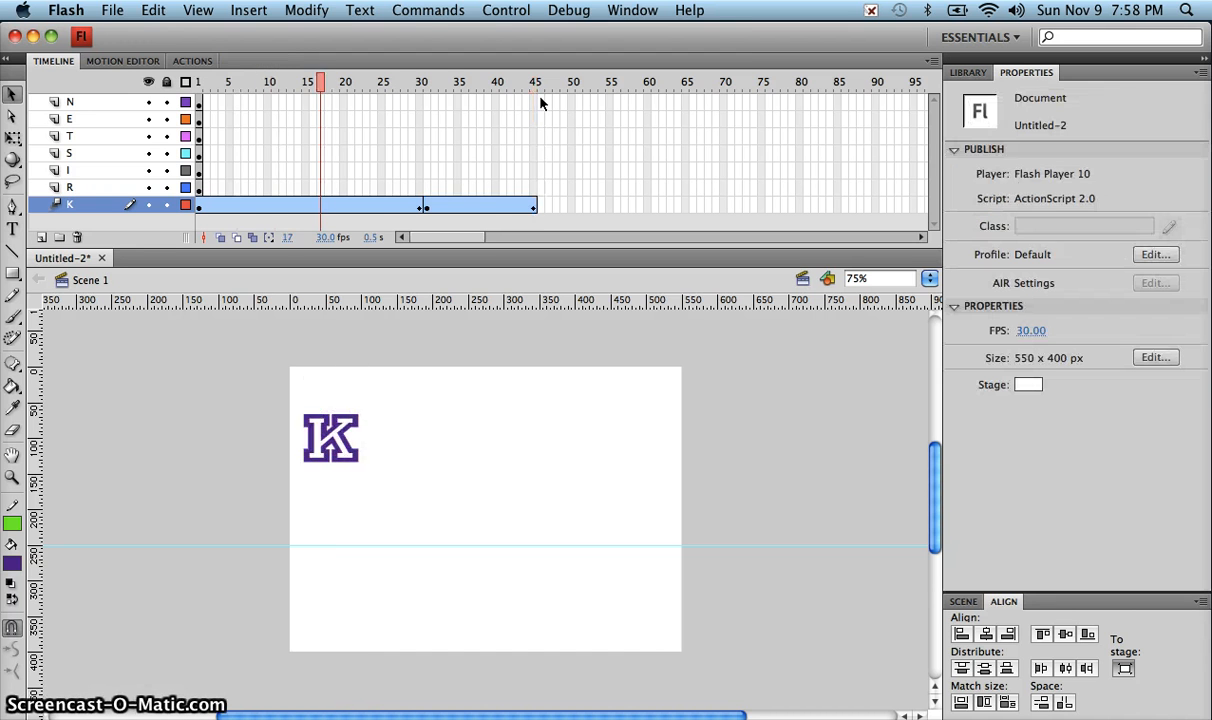
pyautogui.press('Return')
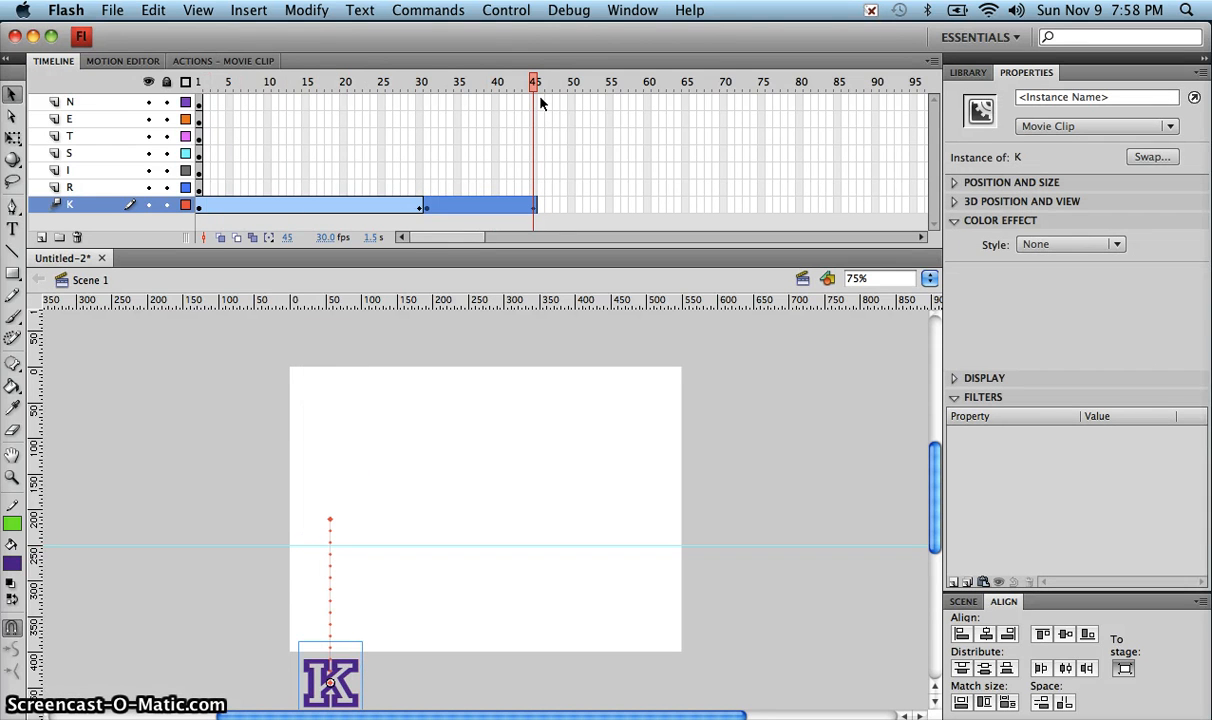
# Add a Bounce In ease to the available eases of layer K's first motion tween.
pyautogui.click(319, 208)
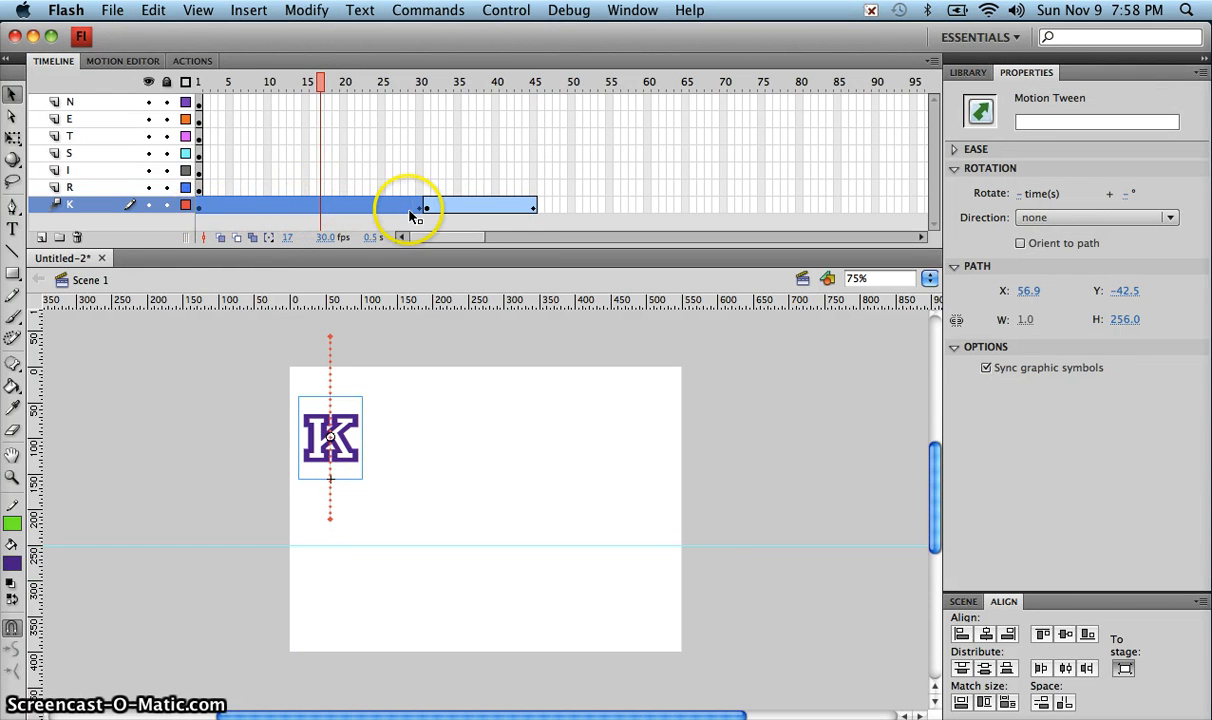
pyautogui.click(110, 62)
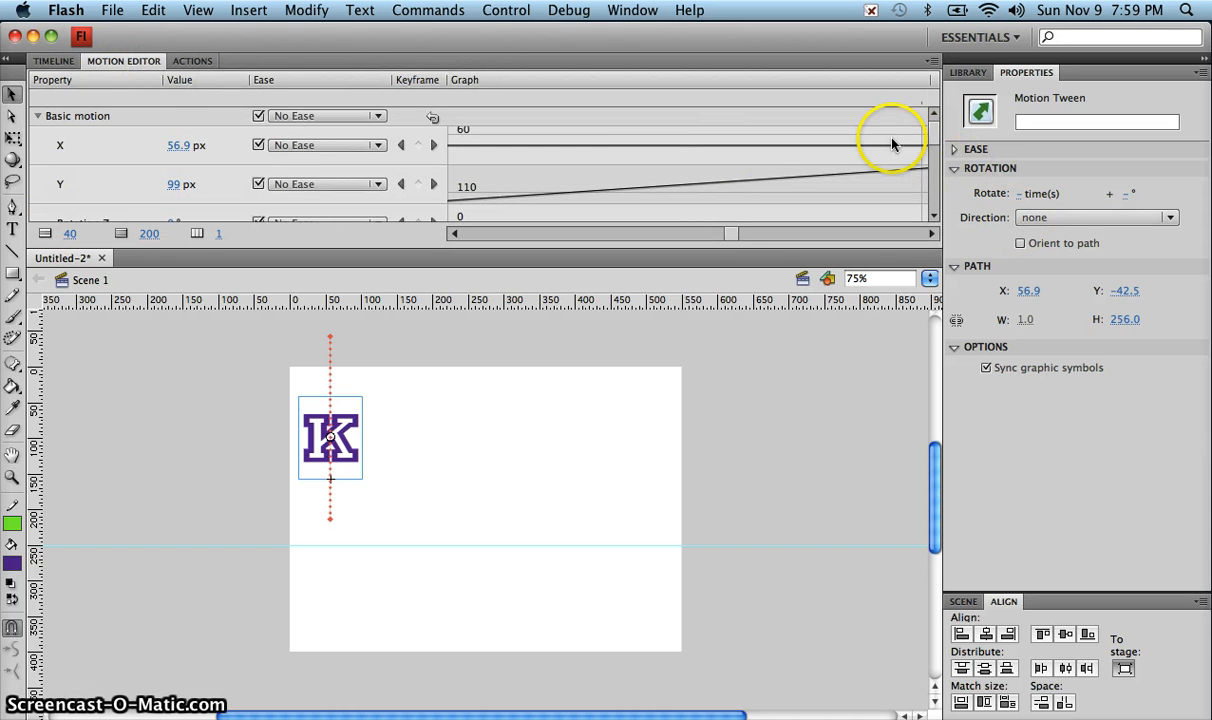
pyautogui.moveTo(936, 118); pyautogui.dragTo(933, 200)
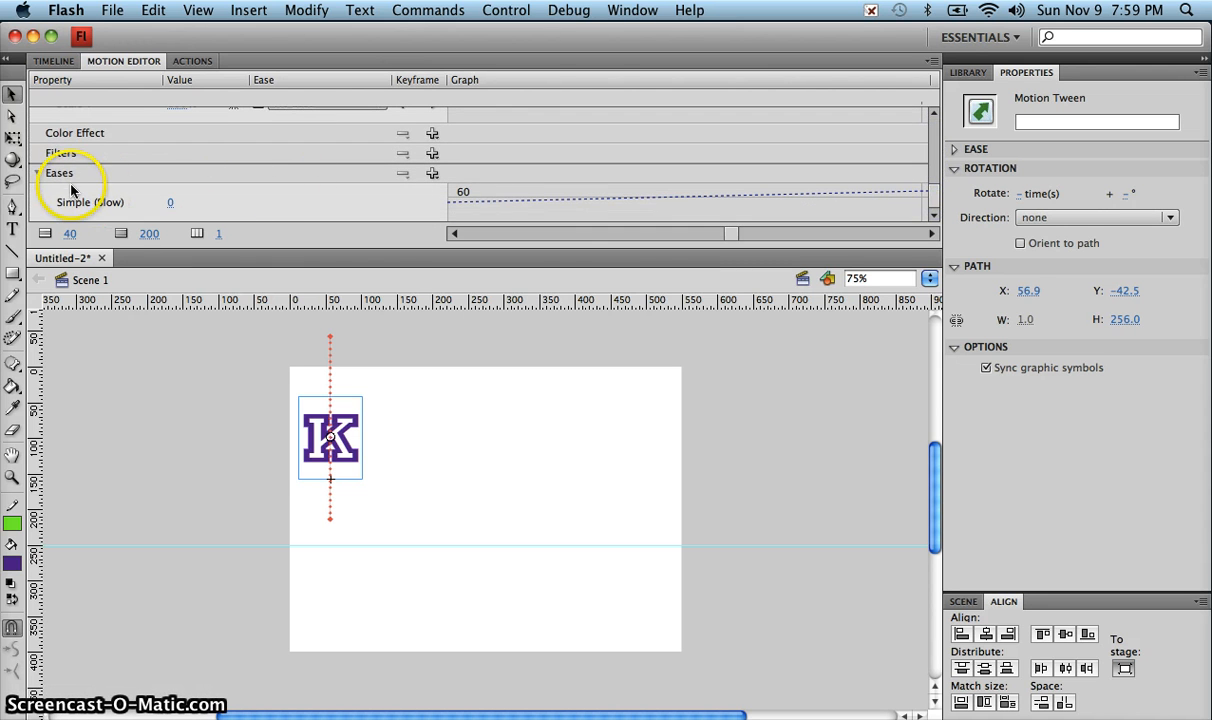
pyautogui.click(40, 176)
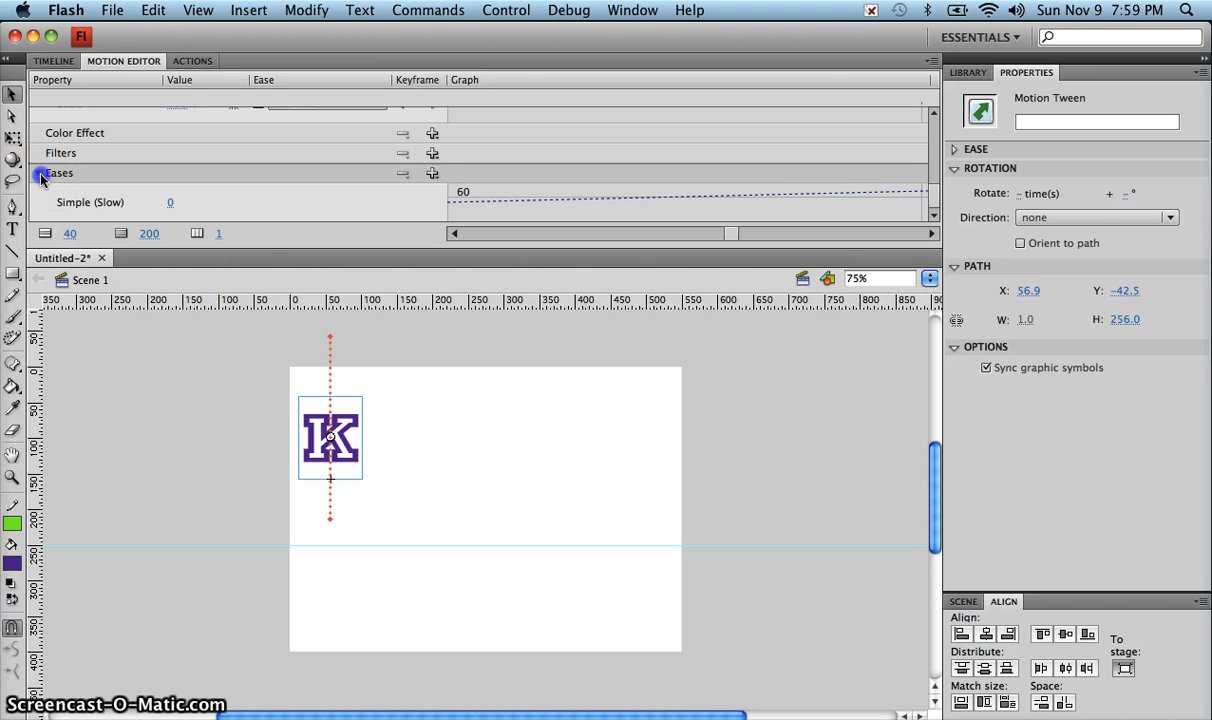
pyautogui.click(40, 175)
pyautogui.click(38, 213)
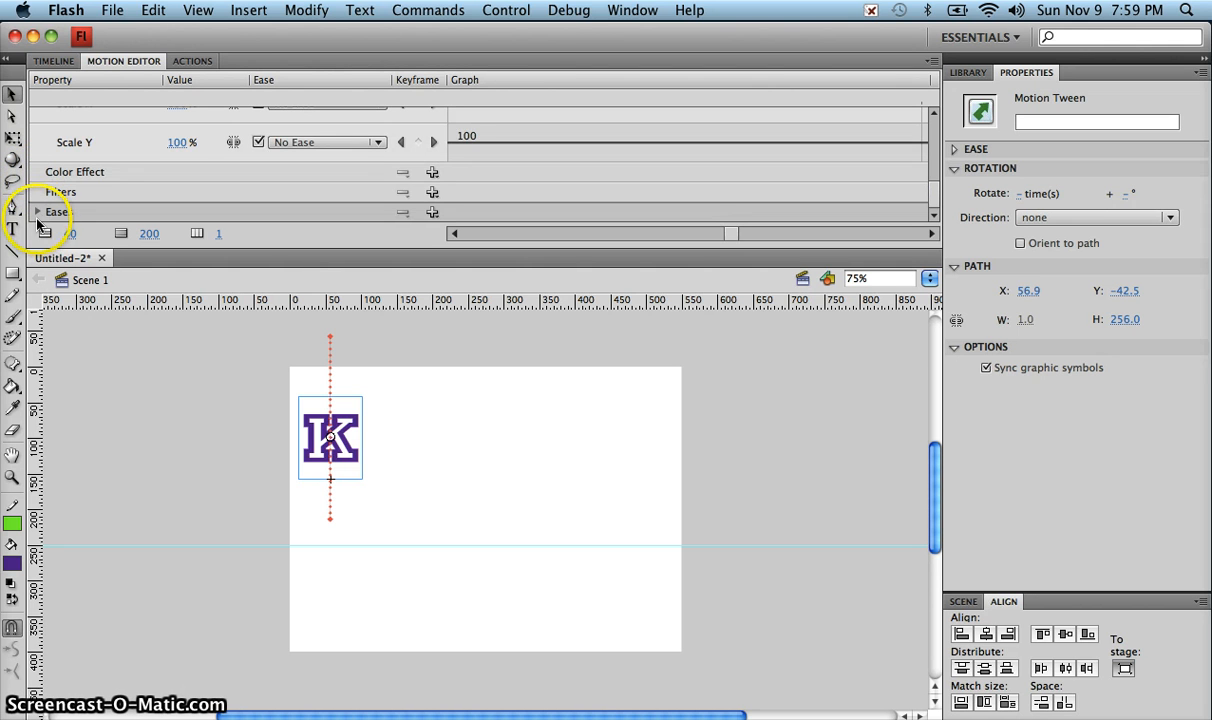
pyautogui.click(38, 213)
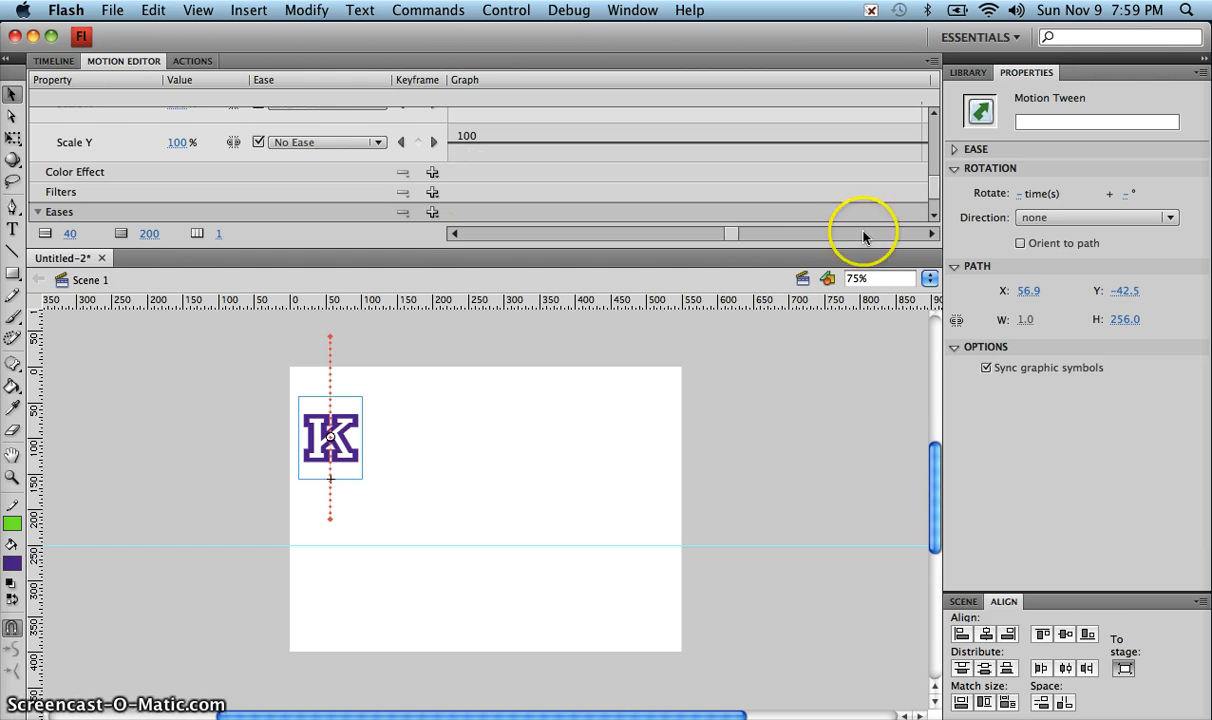
pyautogui.scroll(-2, 937, 186)
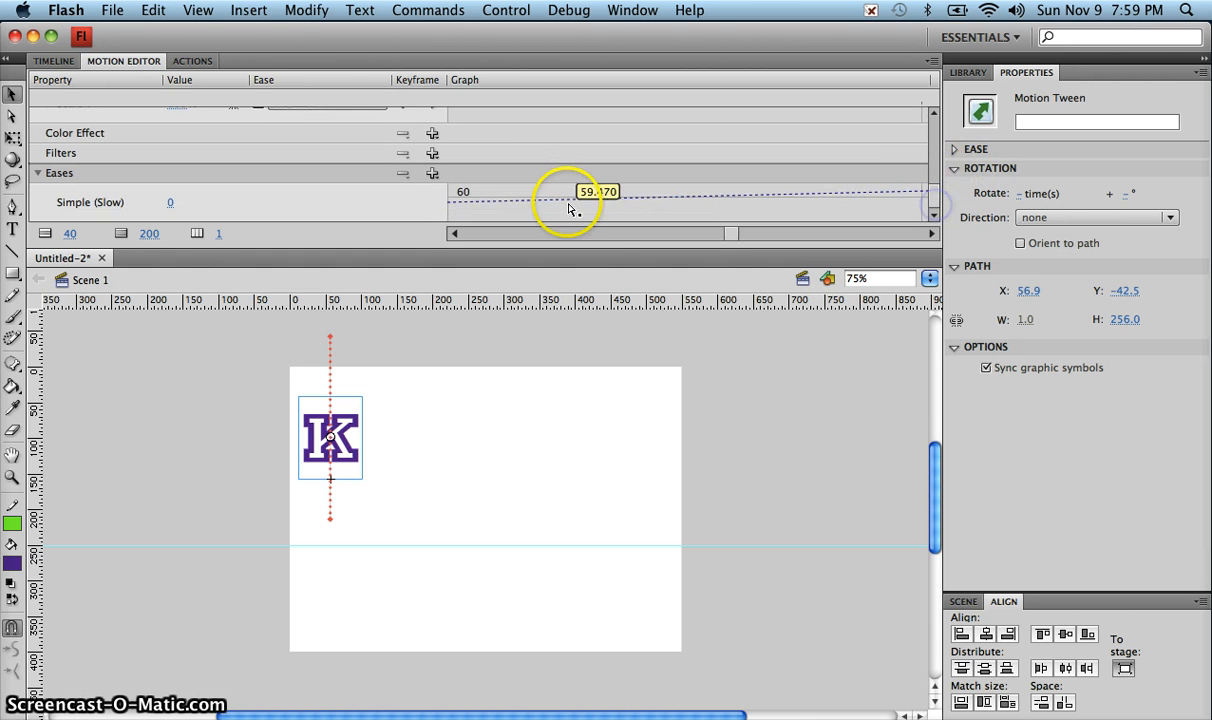
pyautogui.click(432, 175)
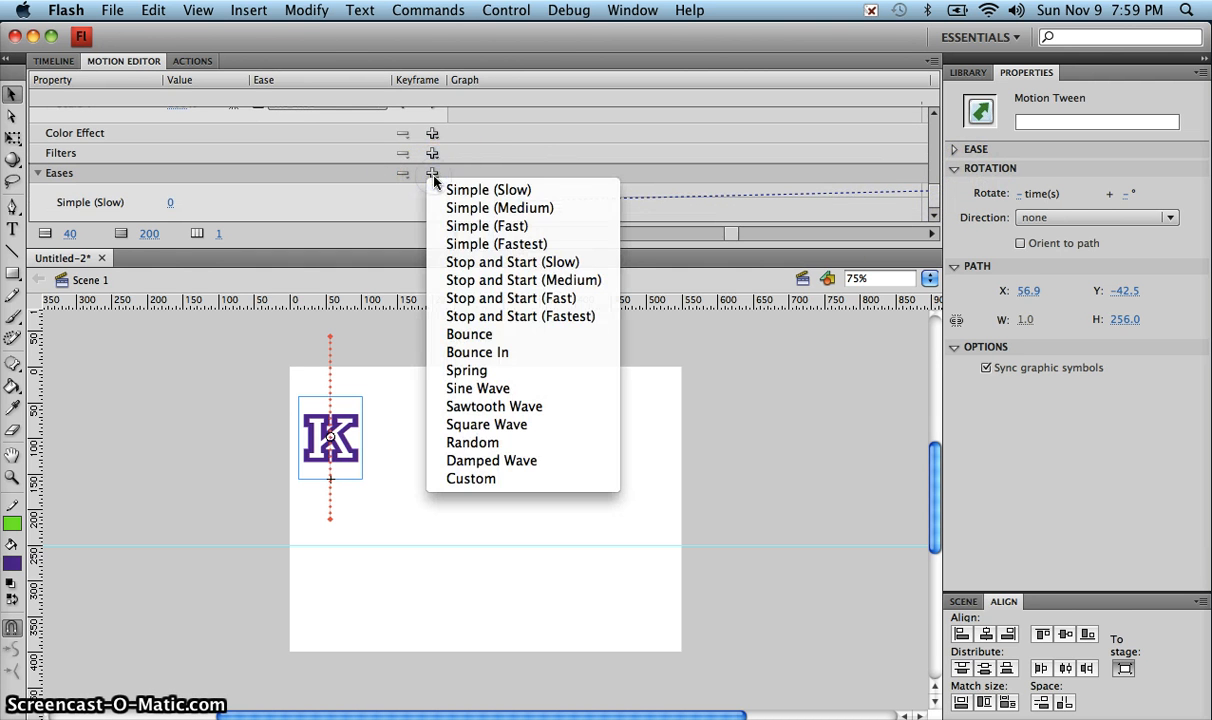
pyautogui.click(488, 356)
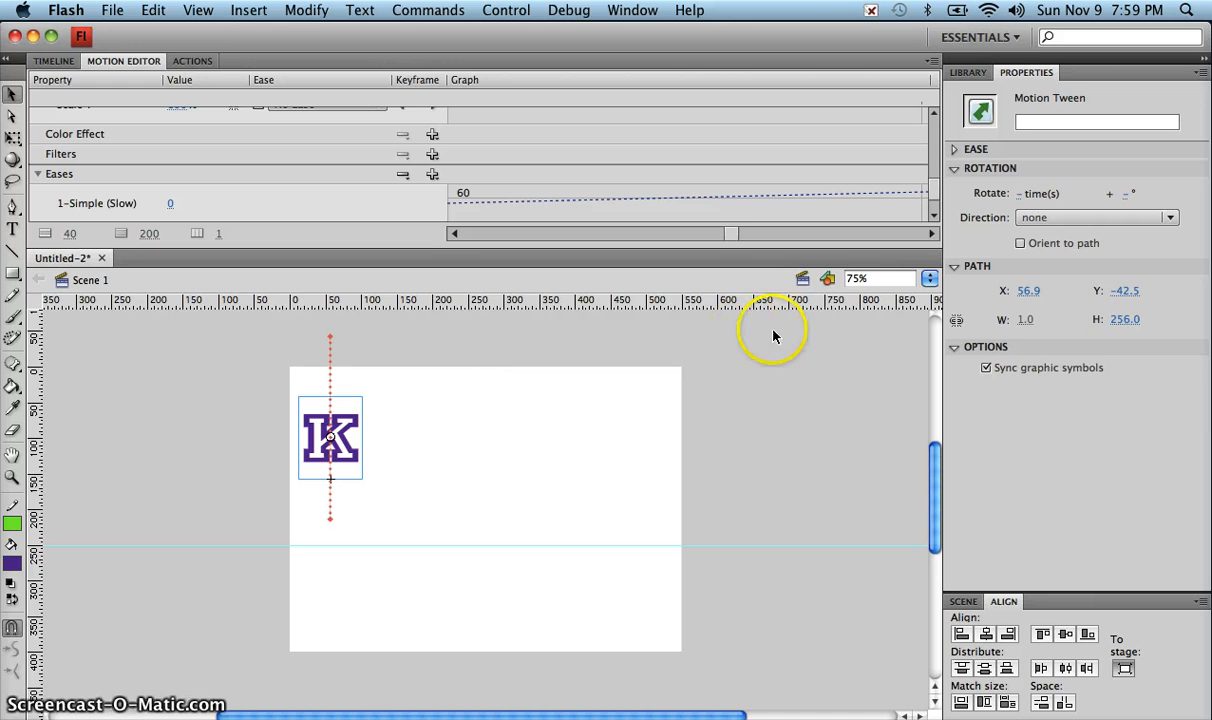
pyautogui.moveTo(928, 190)
pyautogui.mouseDown()
pyautogui.moveTo(930, 176)
pyautogui.moveTo(933, 207)
pyautogui.mouseUp()
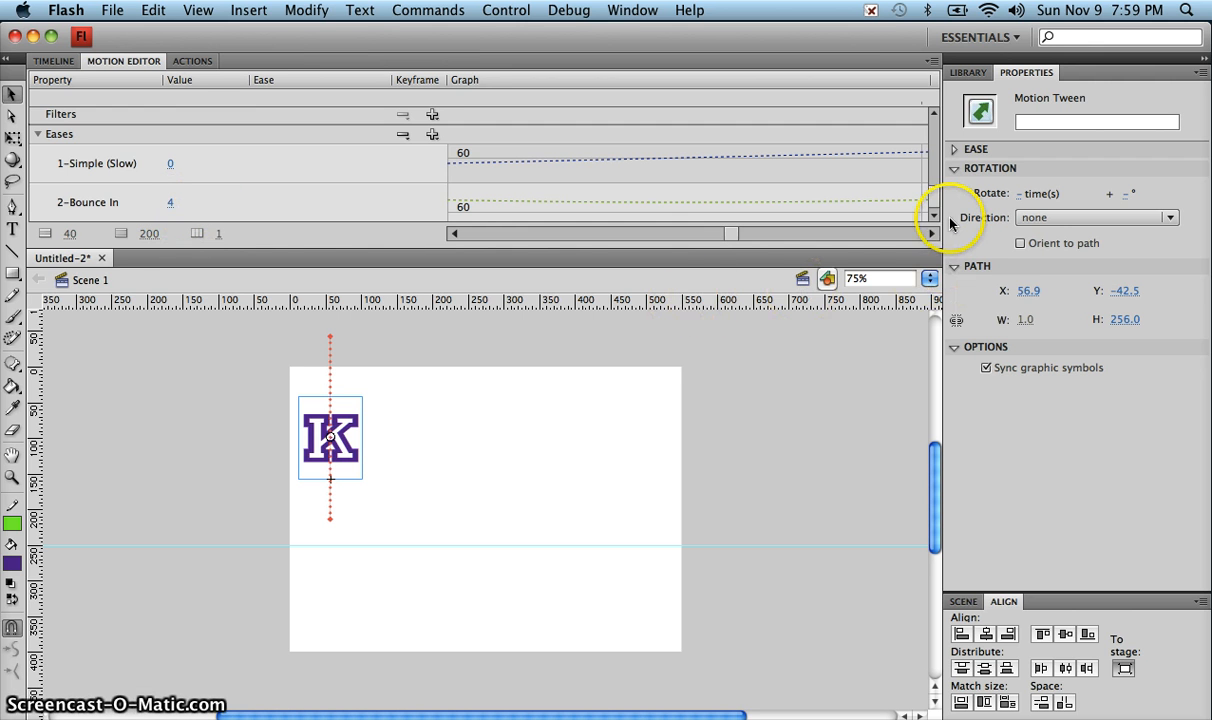
# Apply the 2-Bounce In ease to the basic motion of layer K's first tween.
pyautogui.moveTo(933, 200); pyautogui.dragTo(936, 120)
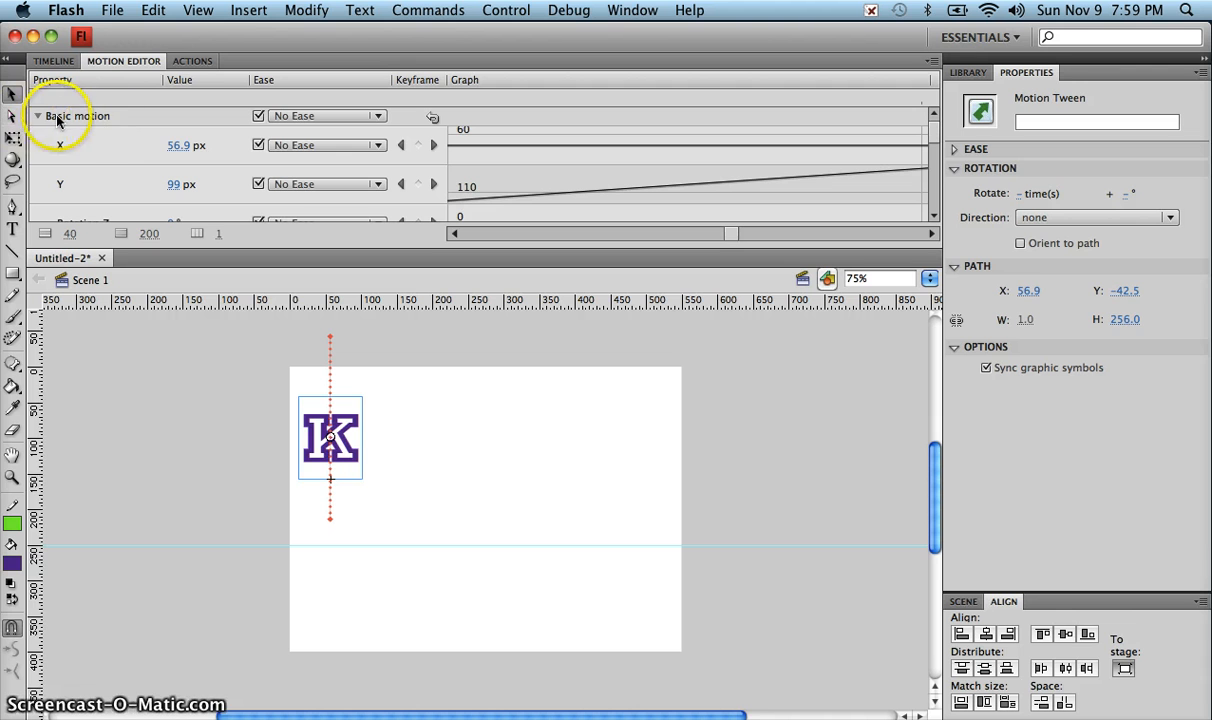
pyautogui.click(379, 117)
pyautogui.click(336, 181)
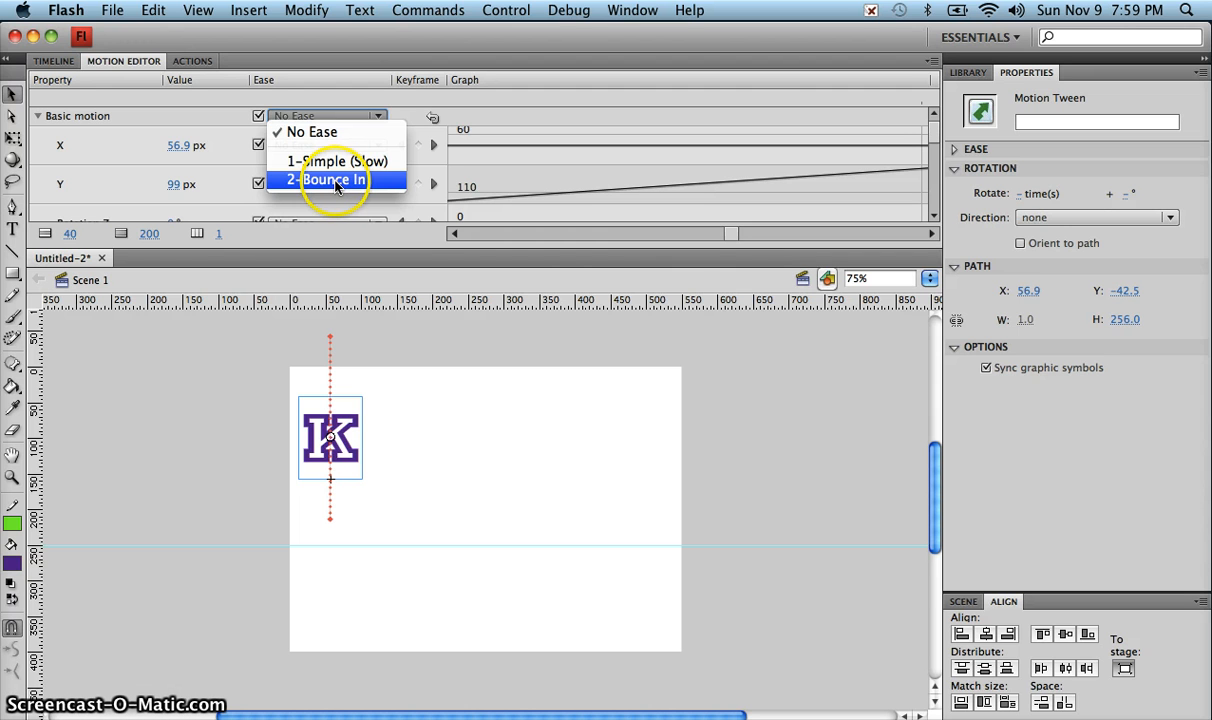
# Choose 2-Bounce In for the basic motion of layer K's first tween and play the animation from frame 1.
pyautogui.click(337, 181)
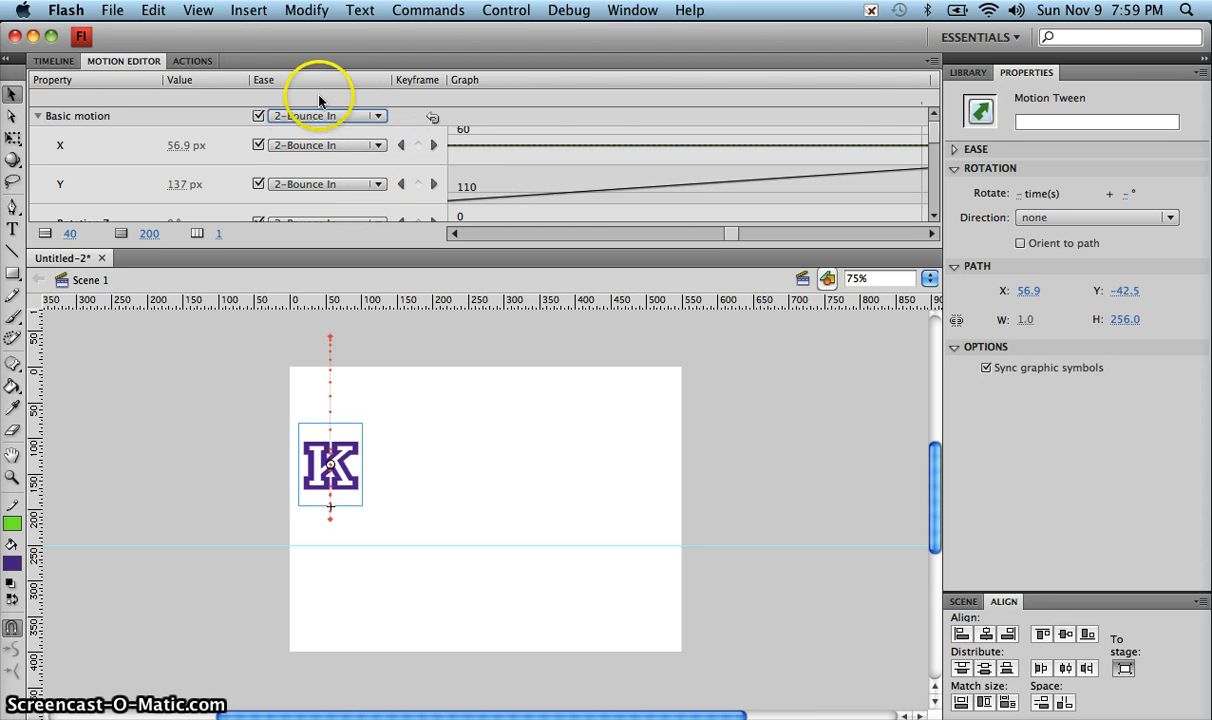
pyautogui.click(53, 61)
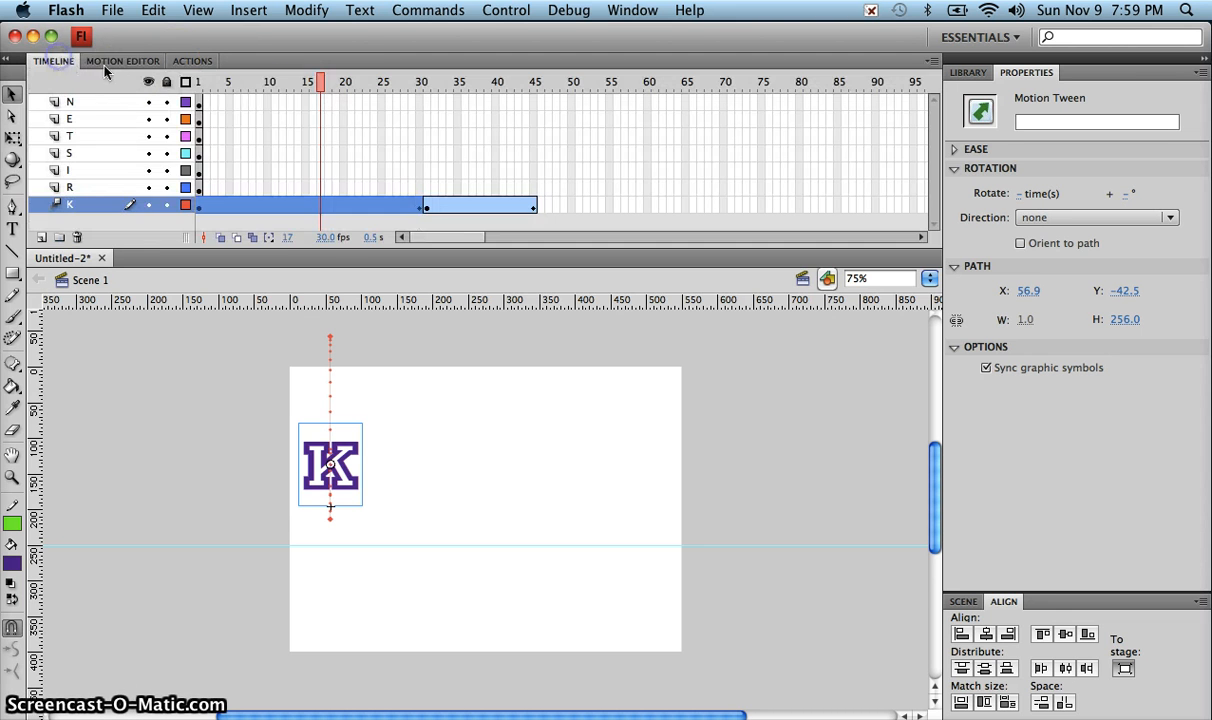
pyautogui.click(200, 82)
pyautogui.press('Return')
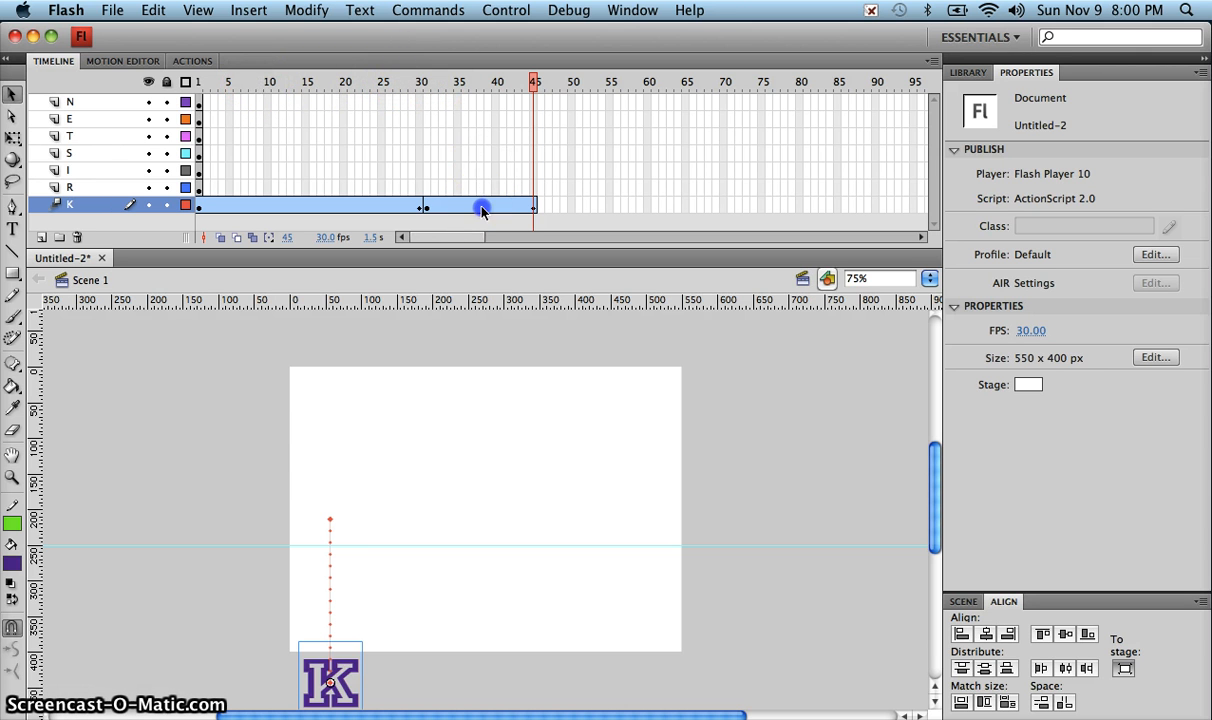
# Set layer K's second tween to rotate 1 time CCW and play the animation from frame 1.
pyautogui.click(481, 207)
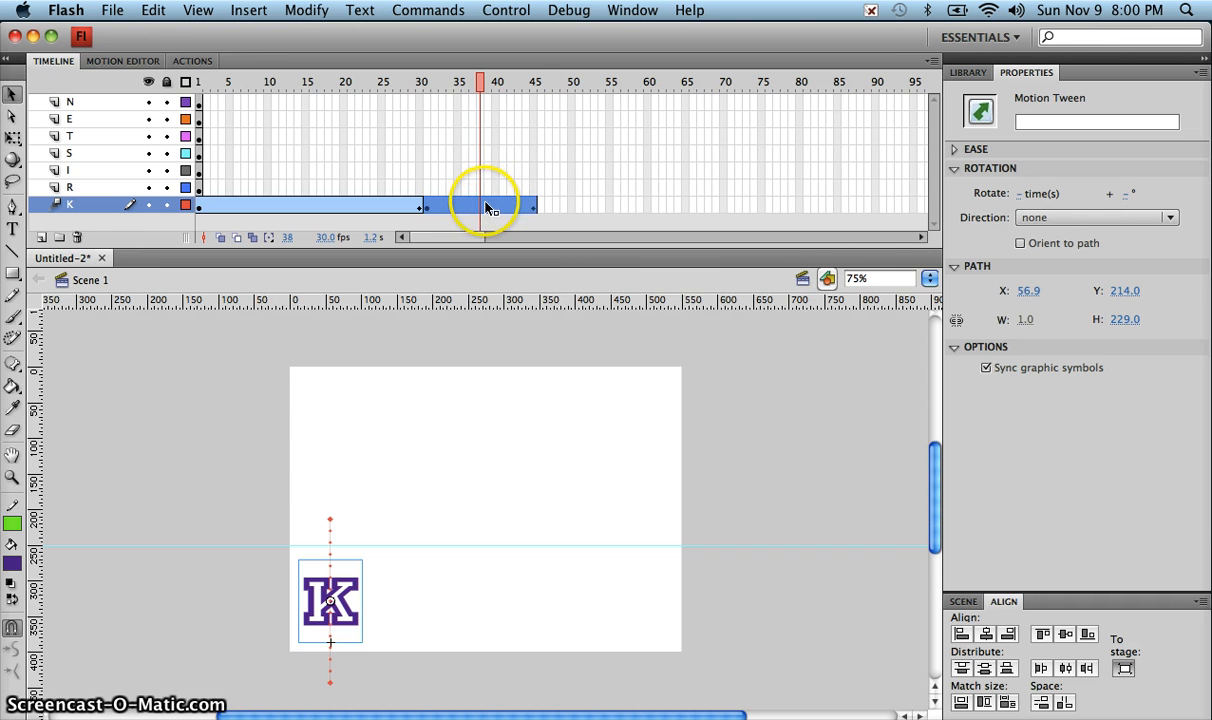
pyautogui.click(1022, 193)
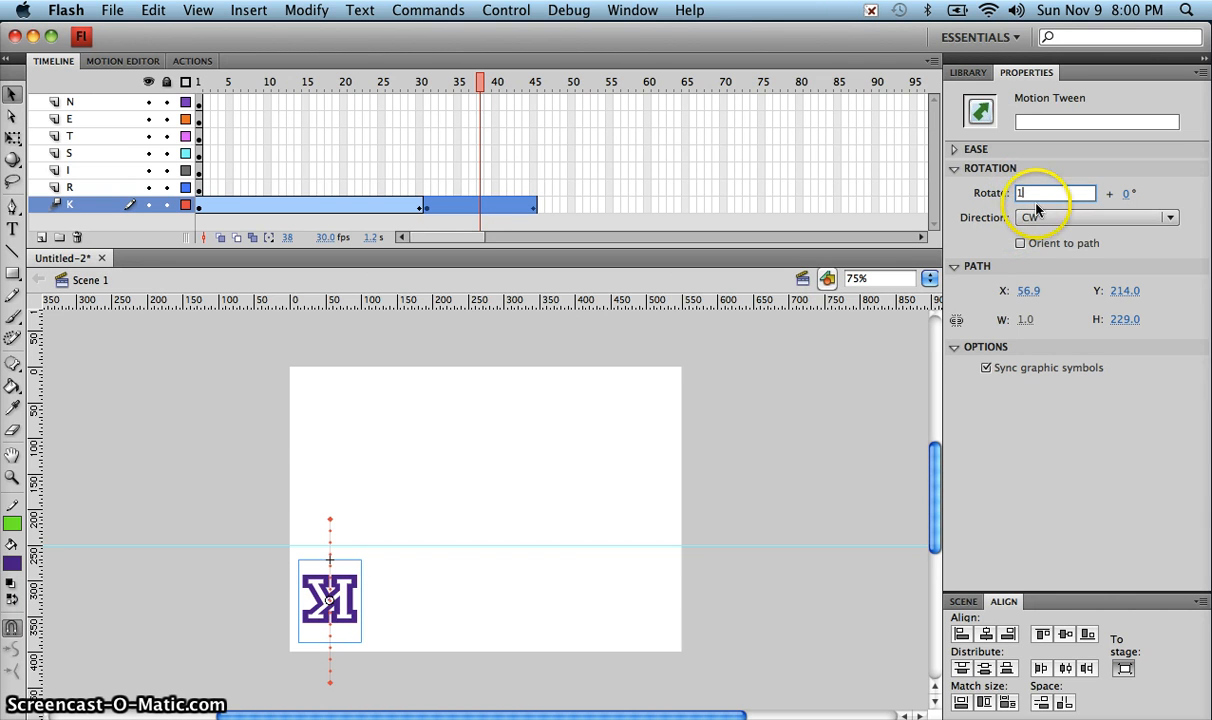
pyautogui.click(1050, 218)
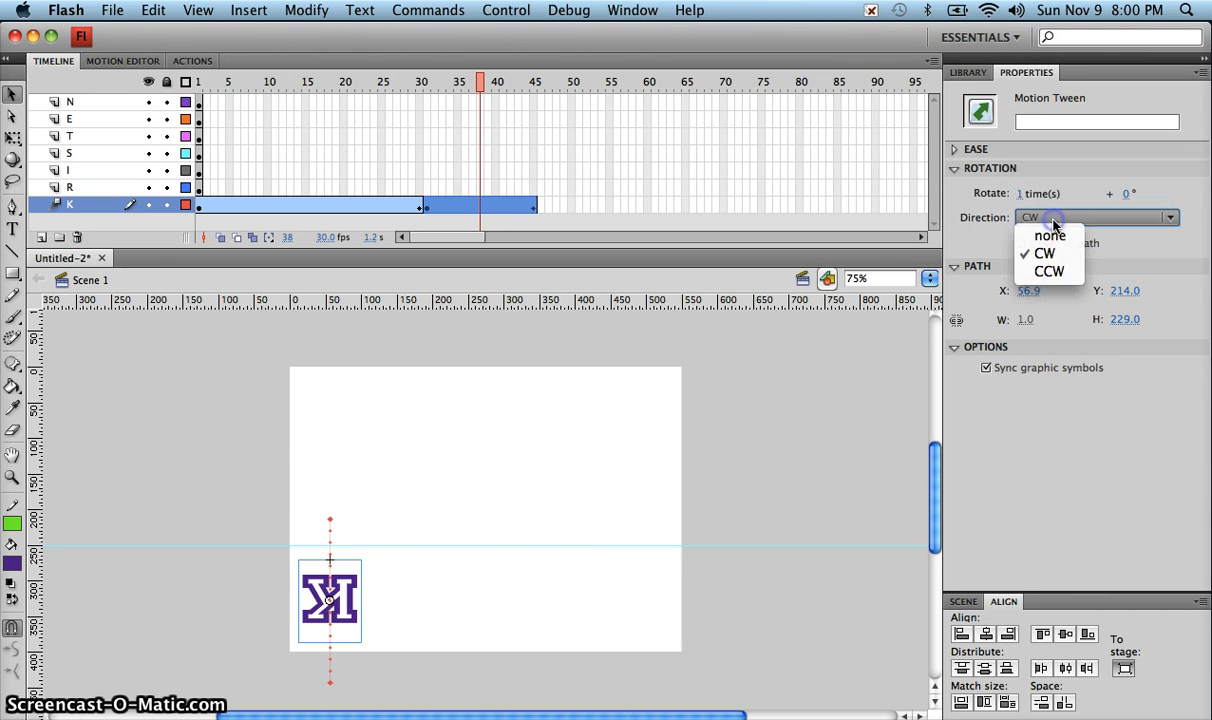
pyautogui.click(1050, 272)
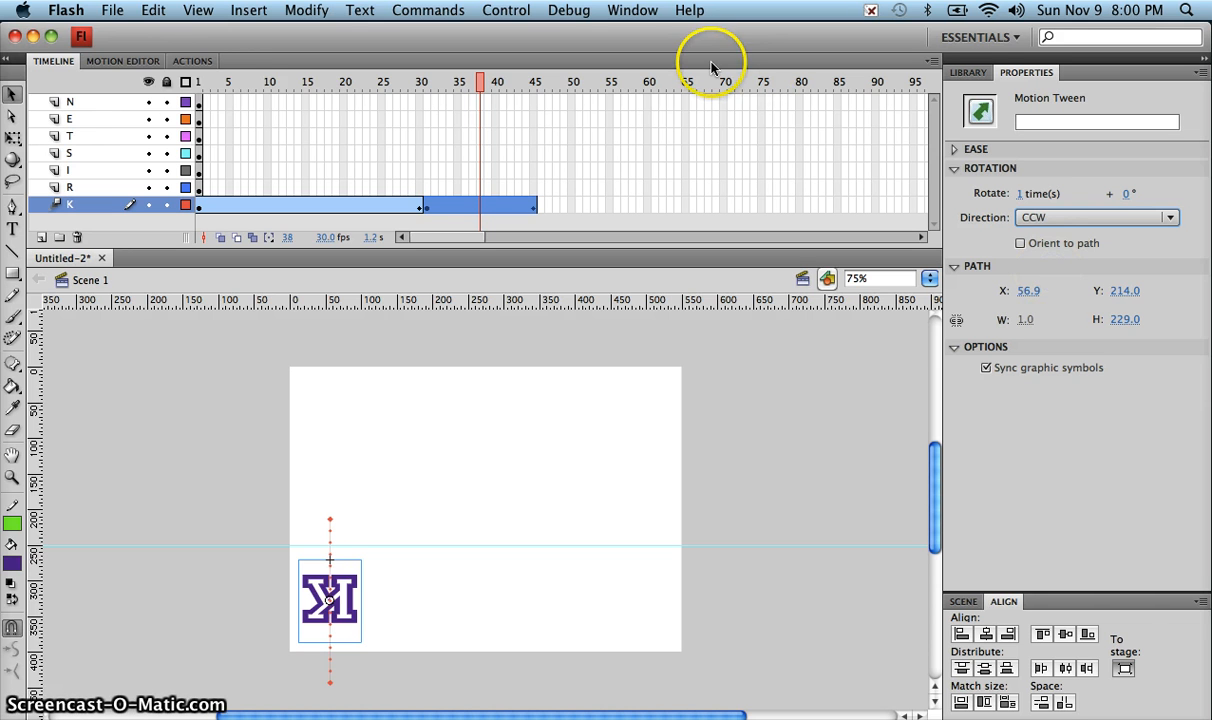
pyautogui.click(193, 82)
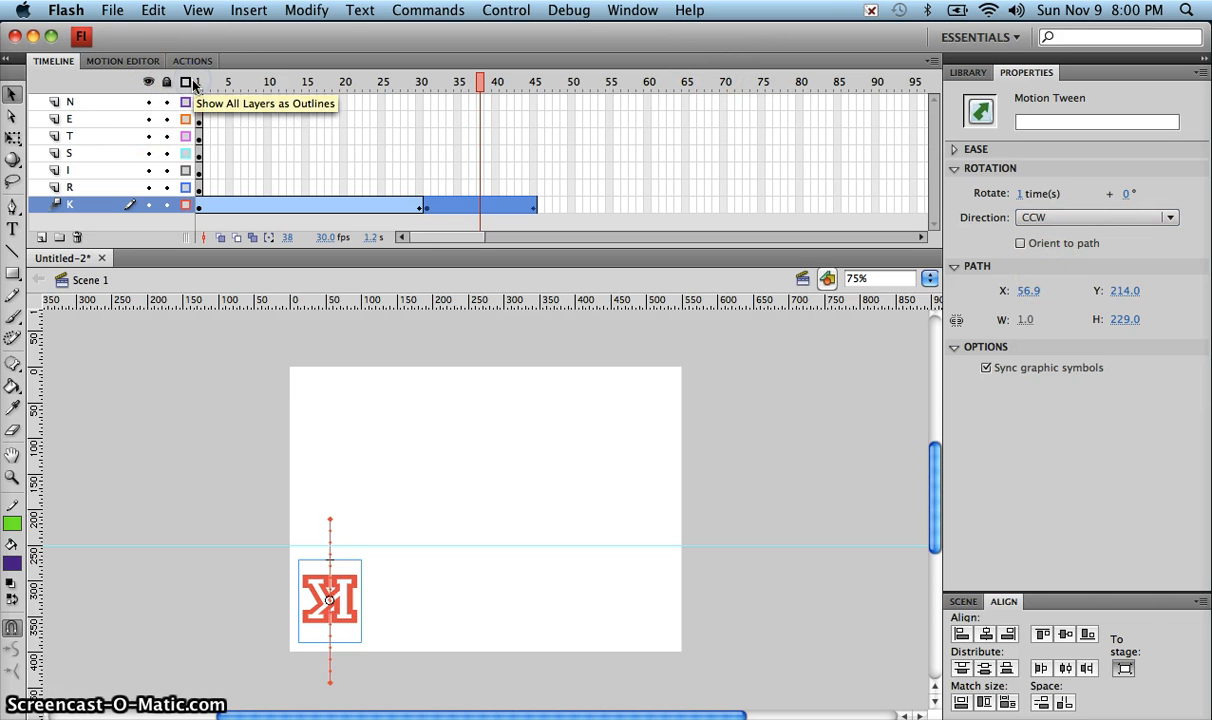
pyautogui.click(193, 82)
pyautogui.click(199, 86)
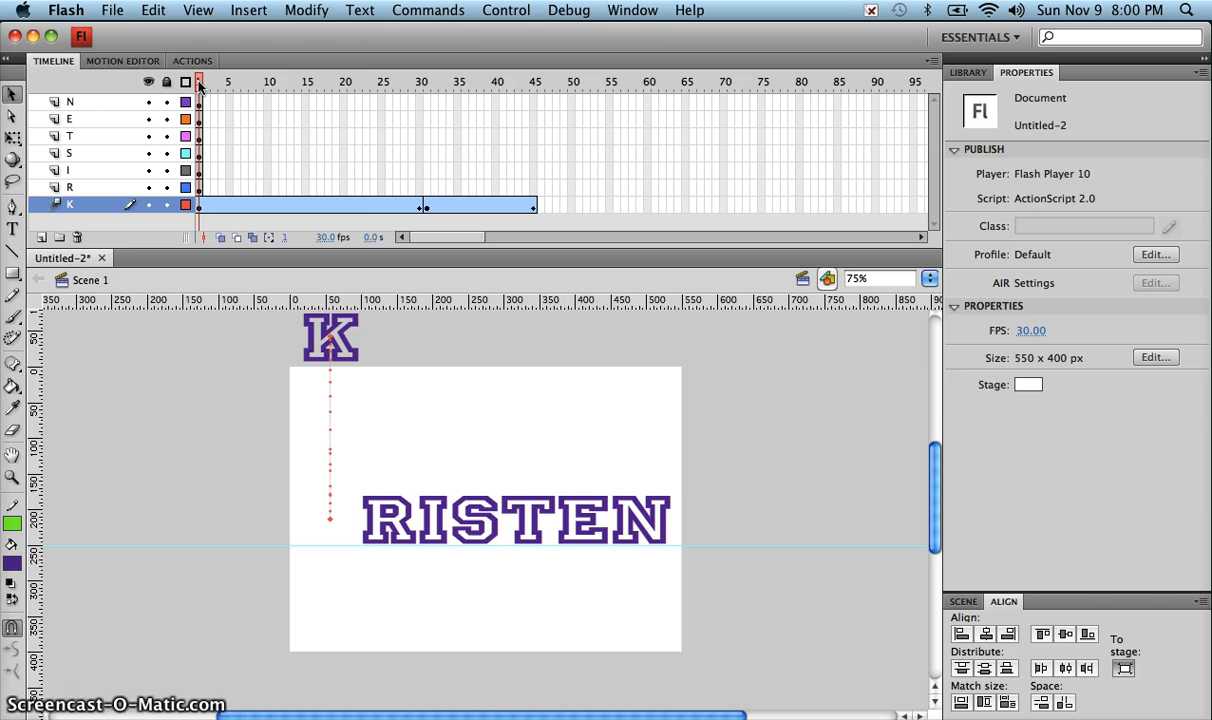
pyautogui.press('Return')
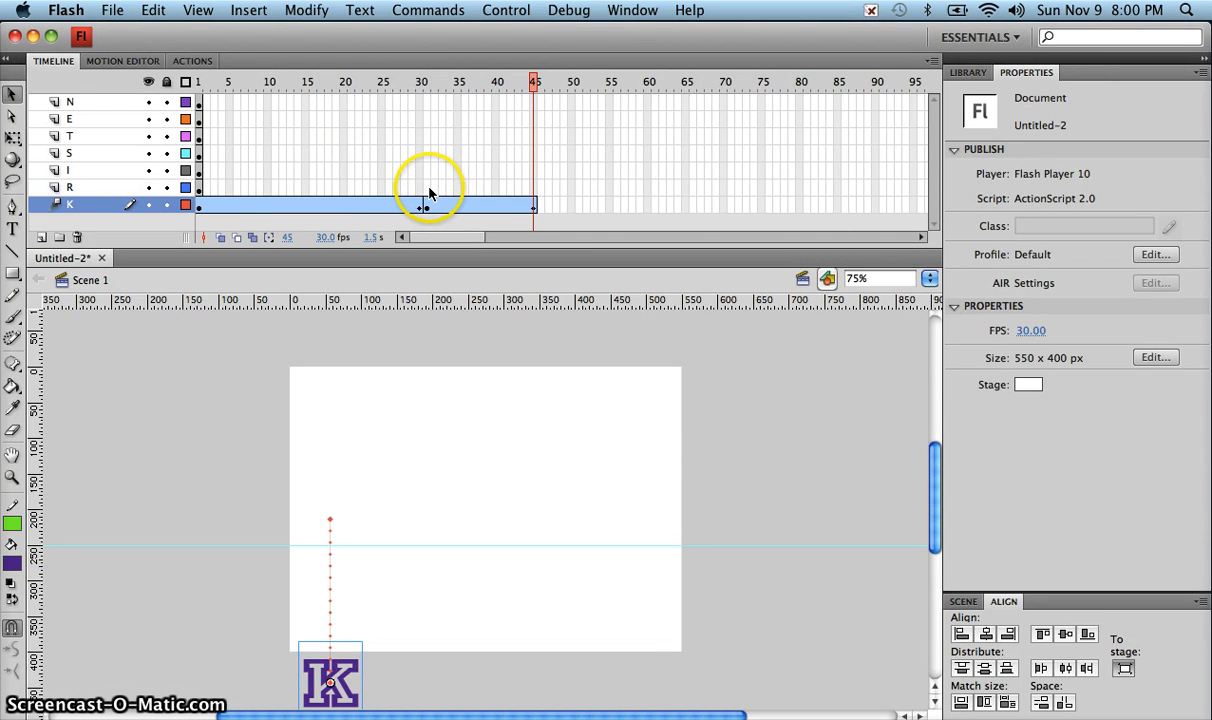
# Insert keyframes at frame 31 on all the letter layers from N down to R.
pyautogui.click(426, 105)
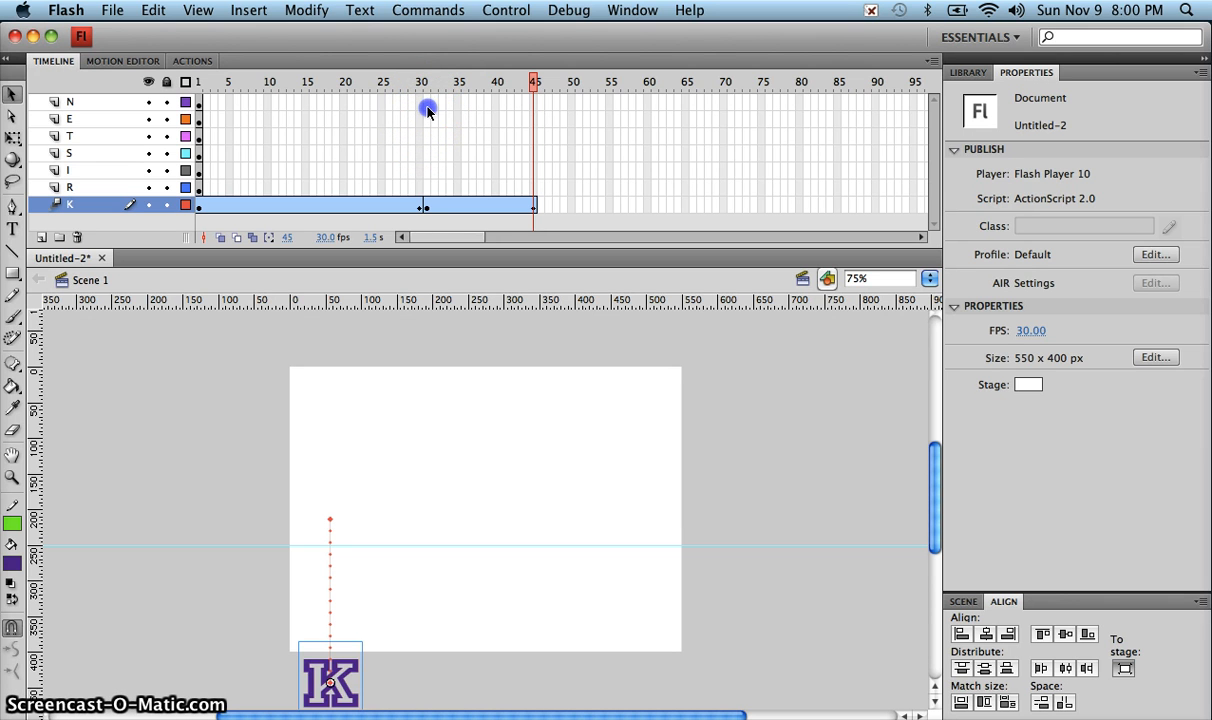
pyautogui.moveTo(427, 110); pyautogui.dragTo(427, 117)
pyautogui.moveTo(427, 183); pyautogui.dragTo(428, 187)
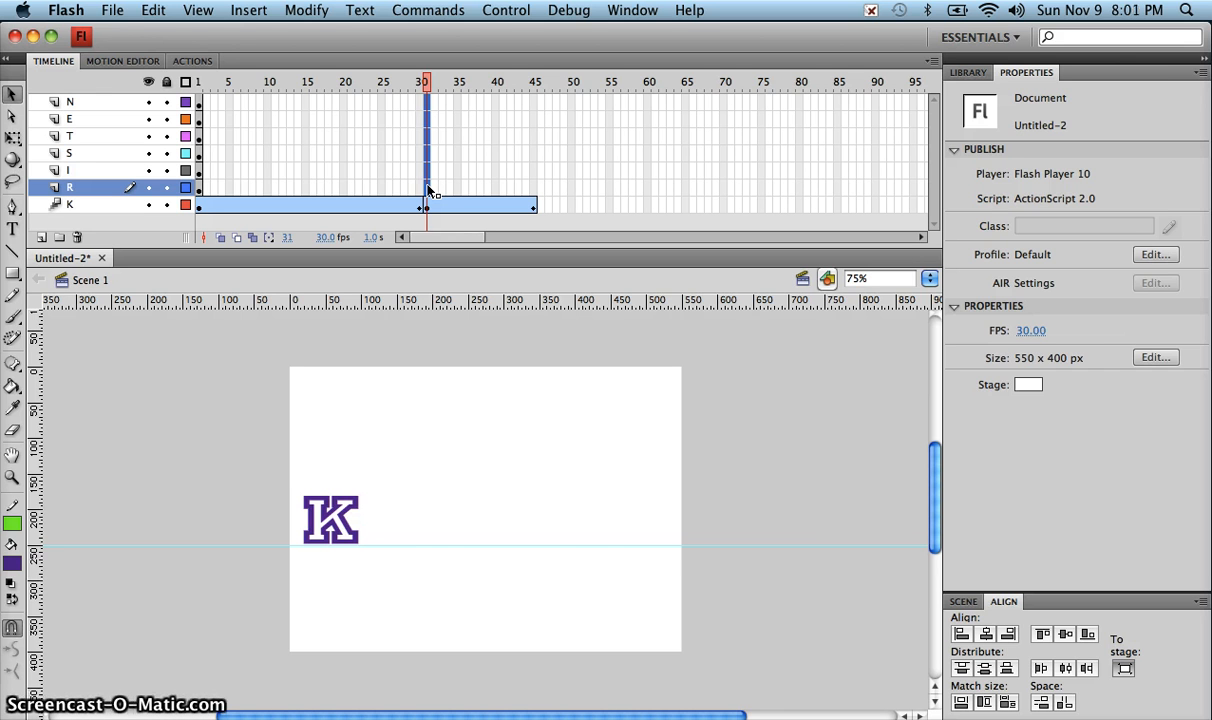
pyautogui.press('F5')
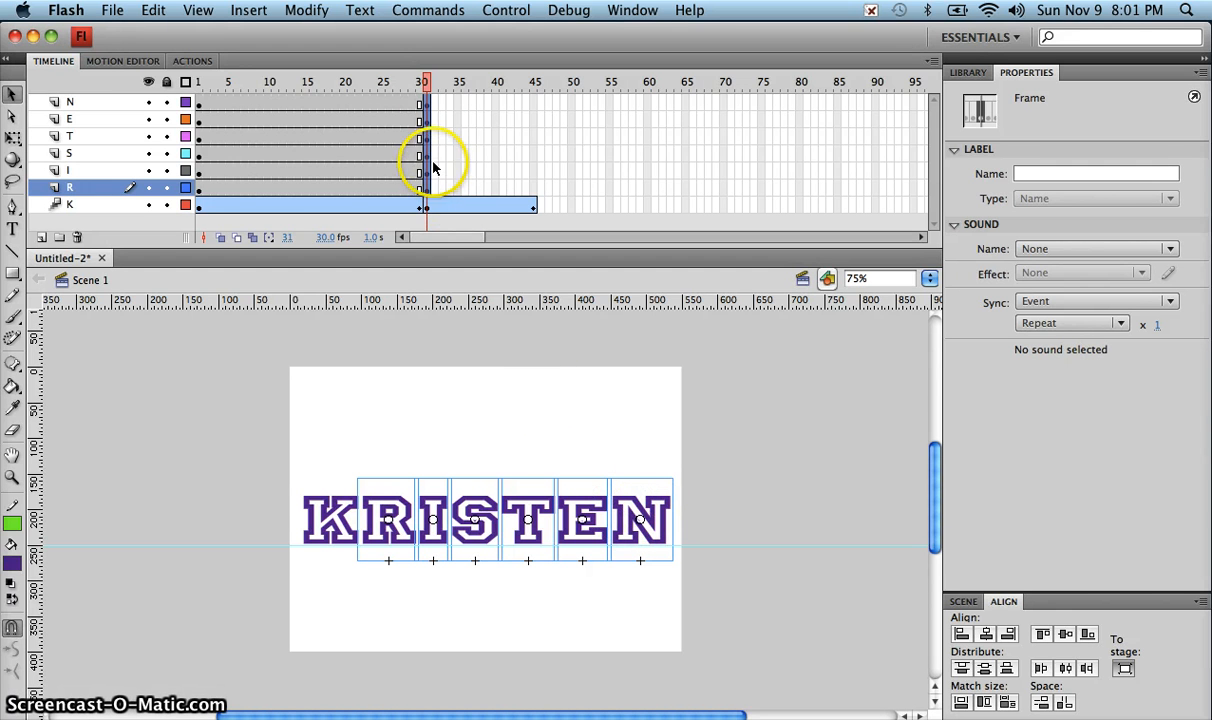
# At frame 1, move the letters on layers R through N straight up above the stage, level with the K.
pyautogui.moveTo(412, 86); pyautogui.dragTo(195, 68)
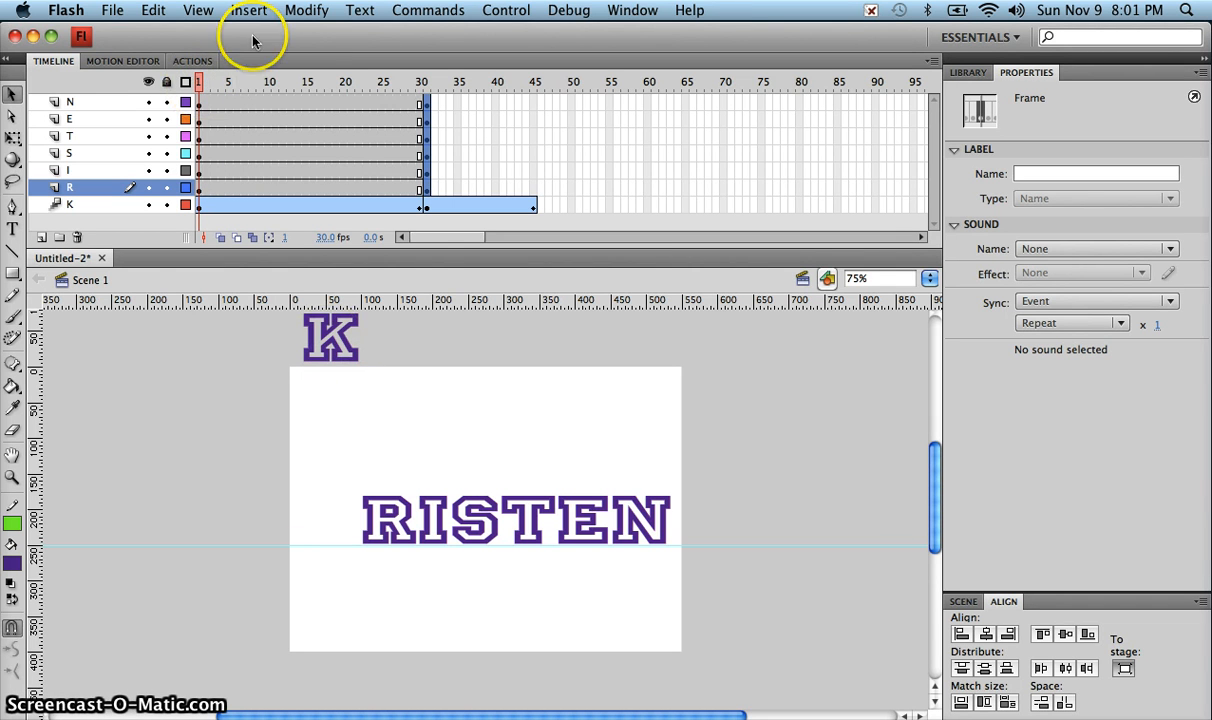
pyautogui.moveTo(198, 103); pyautogui.dragTo(195, 188)
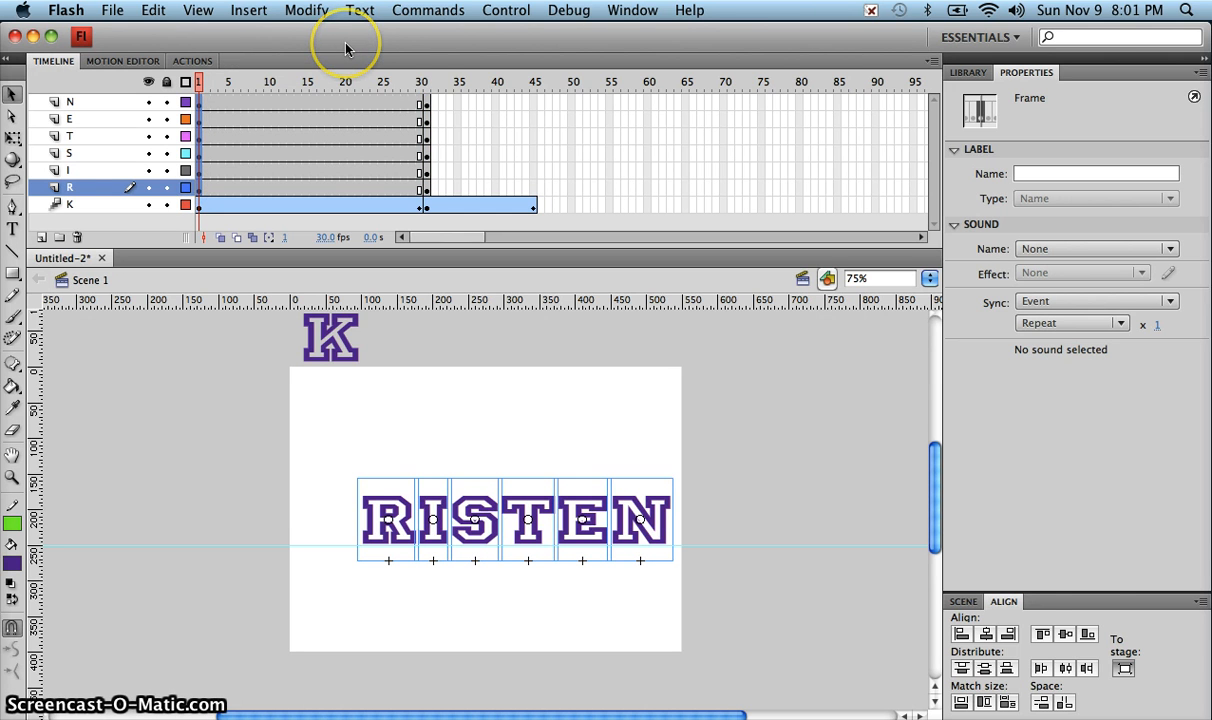
pyautogui.hotkey('shift', 'Up')
pyautogui.hotkey('shift', 'Up')
pyautogui.hotkey('shift', 'Up')
pyautogui.hotkey('shift', 'Up')
pyautogui.hotkey('shift', 'Up')
pyautogui.hotkey('shift', 'Up')
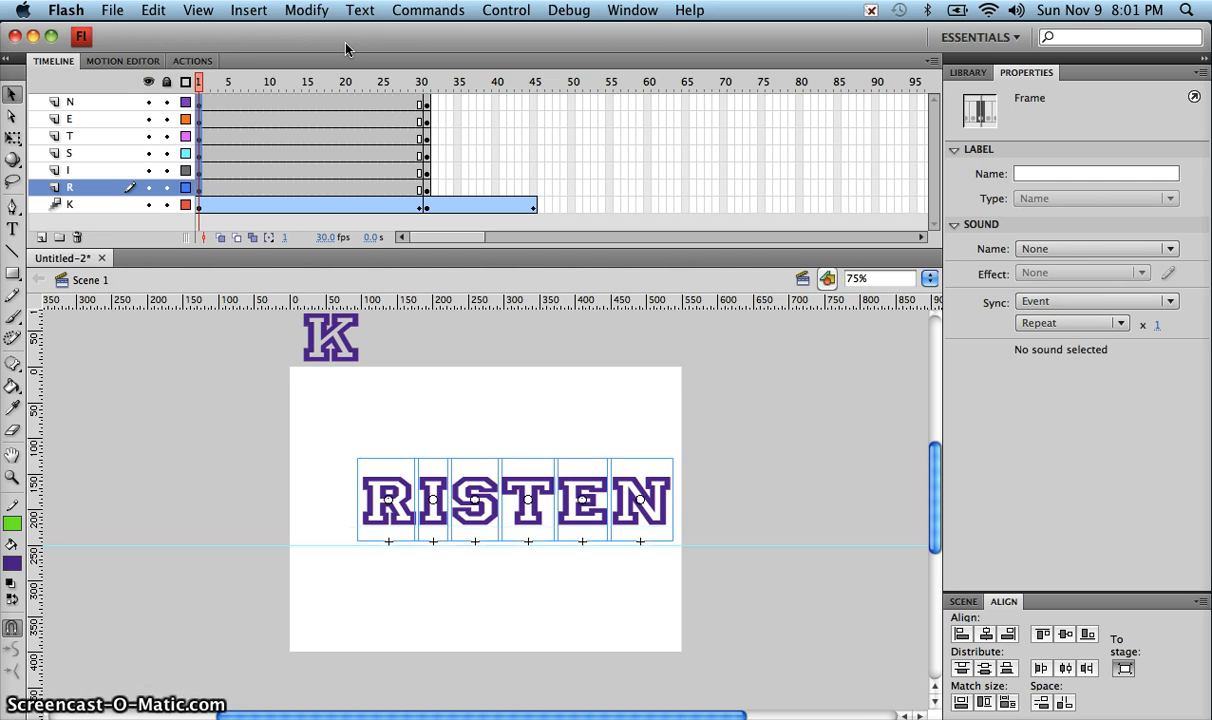
pyautogui.hotkey('shift', 'Up')
pyautogui.hotkey('shift', 'Up')
pyautogui.hotkey('shift', 'Up')
pyautogui.hotkey('shift', 'Up')
pyautogui.hotkey('shift', 'Up')
pyautogui.hotkey('shift', 'Up')
pyautogui.hotkey('shift', 'Up')
pyautogui.hotkey('shift', 'Up')
pyautogui.hotkey('shift', 'Up')
pyautogui.hotkey('shift', 'Up')
pyautogui.hotkey('shift', 'Up')
pyautogui.hotkey('shift', 'Up')
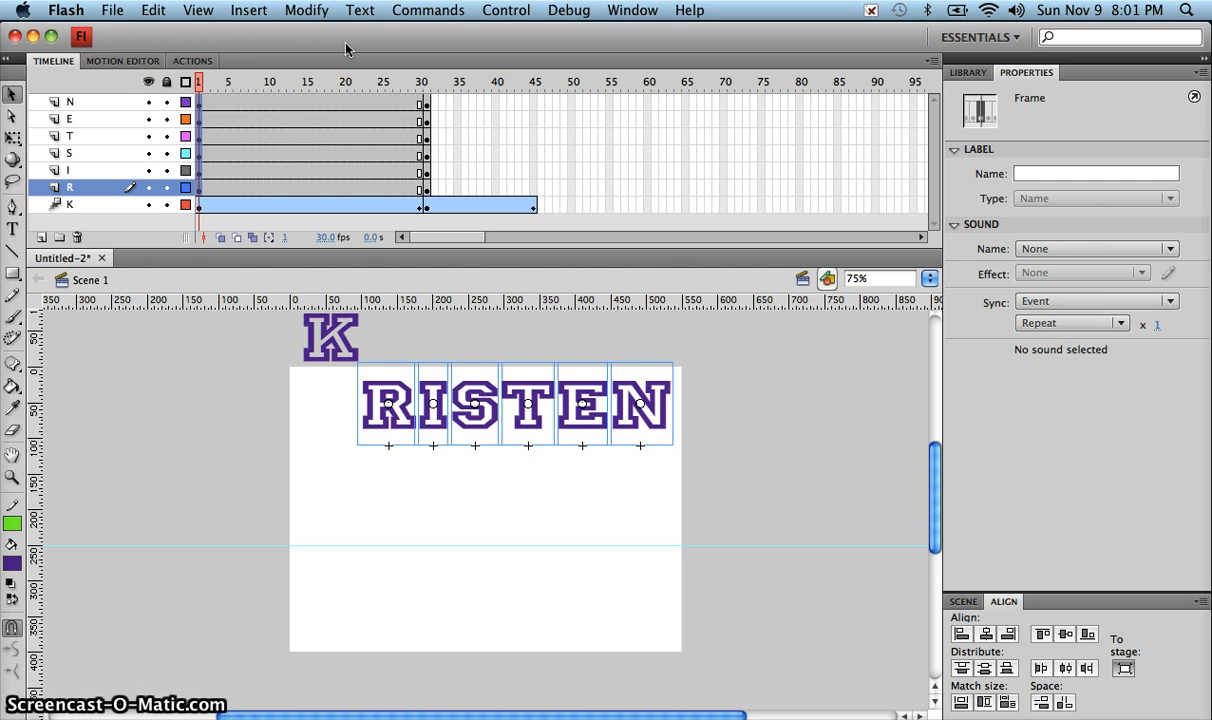
pyautogui.hotkey('shift', 'Up')
pyautogui.hotkey('shift', 'Up')
pyautogui.hotkey('shift', 'Up')
pyautogui.hotkey('shift', 'Up')
pyautogui.hotkey('shift', 'Up')
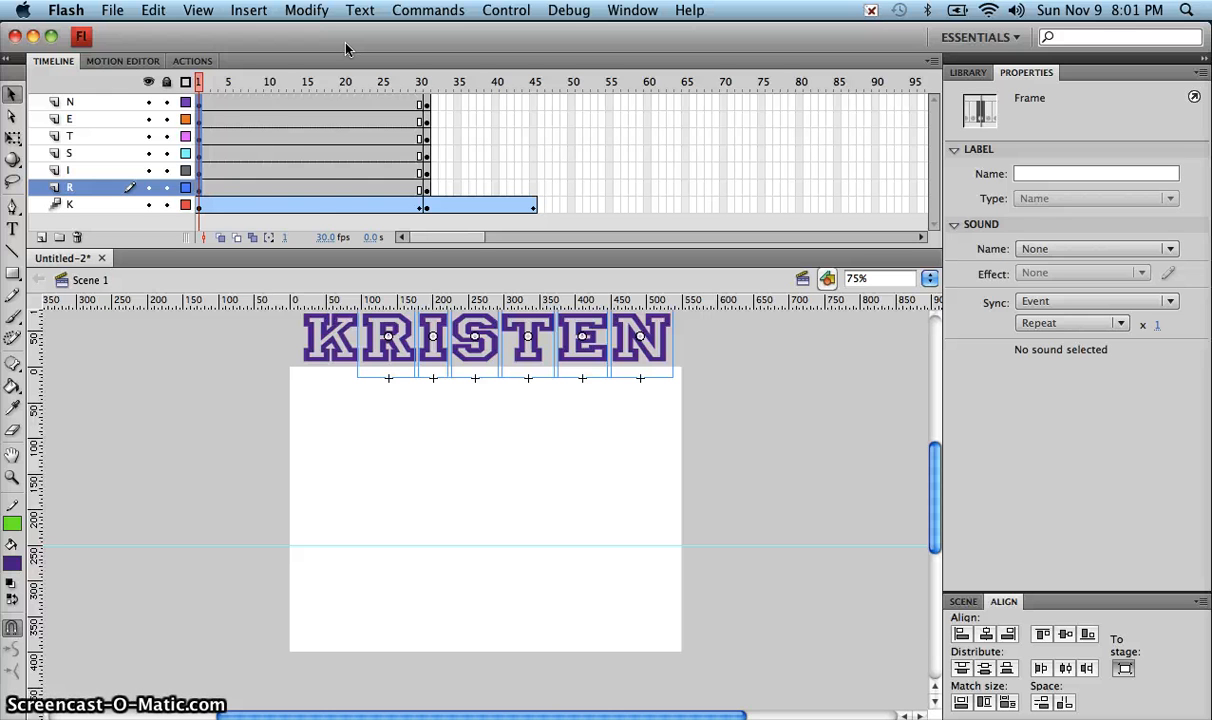
# Copy the motion of layer K's first tween, paste it onto frame 1 of layers N through R, and play the animation.
pyautogui.click(302, 208)
pyautogui.click(105, 210)
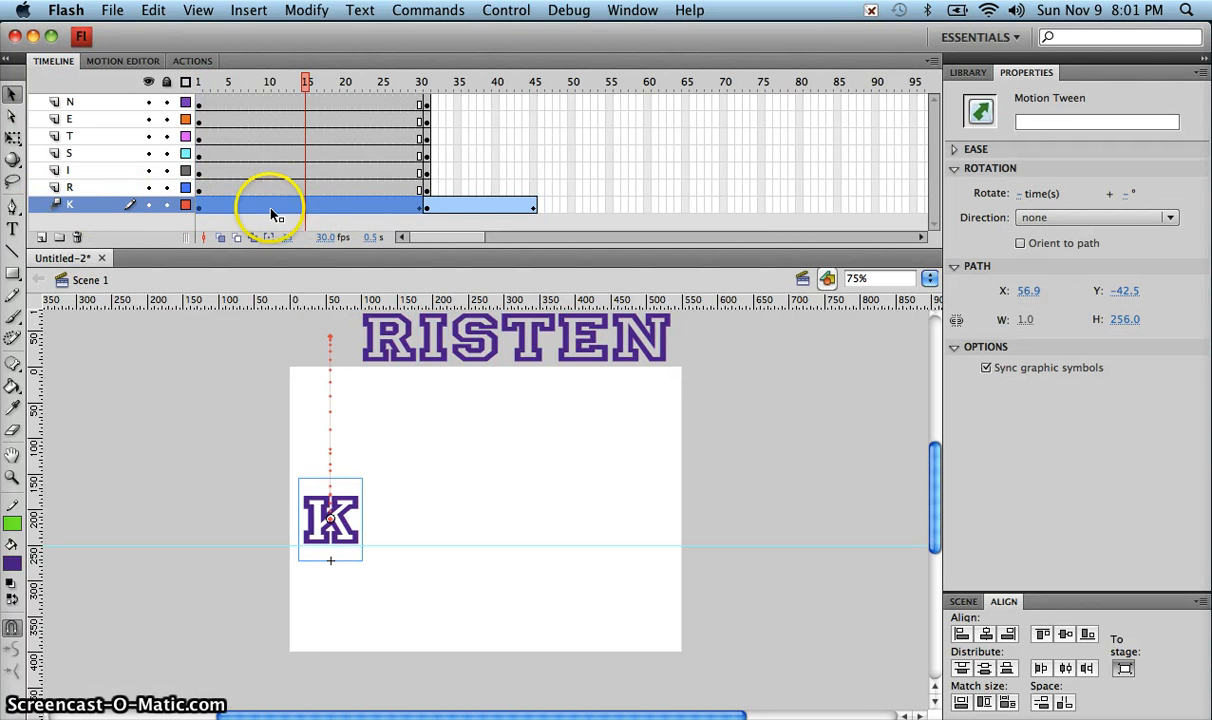
pyautogui.rightClick(343, 208)
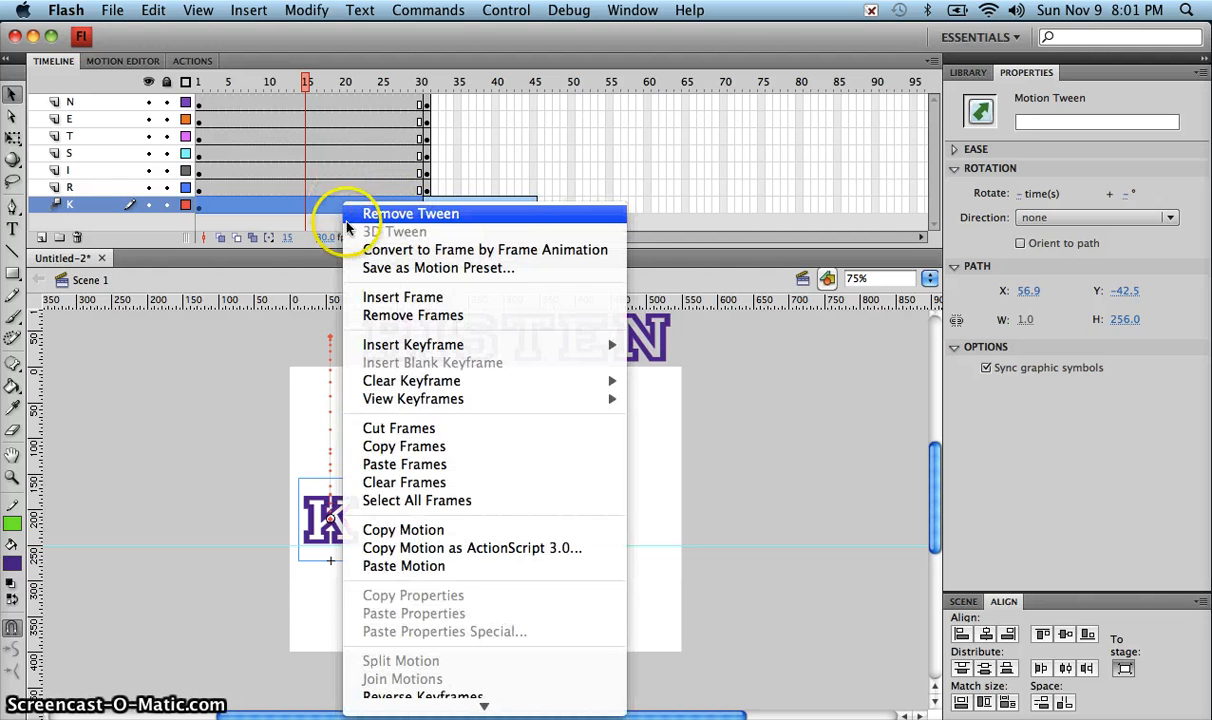
pyautogui.click(425, 533)
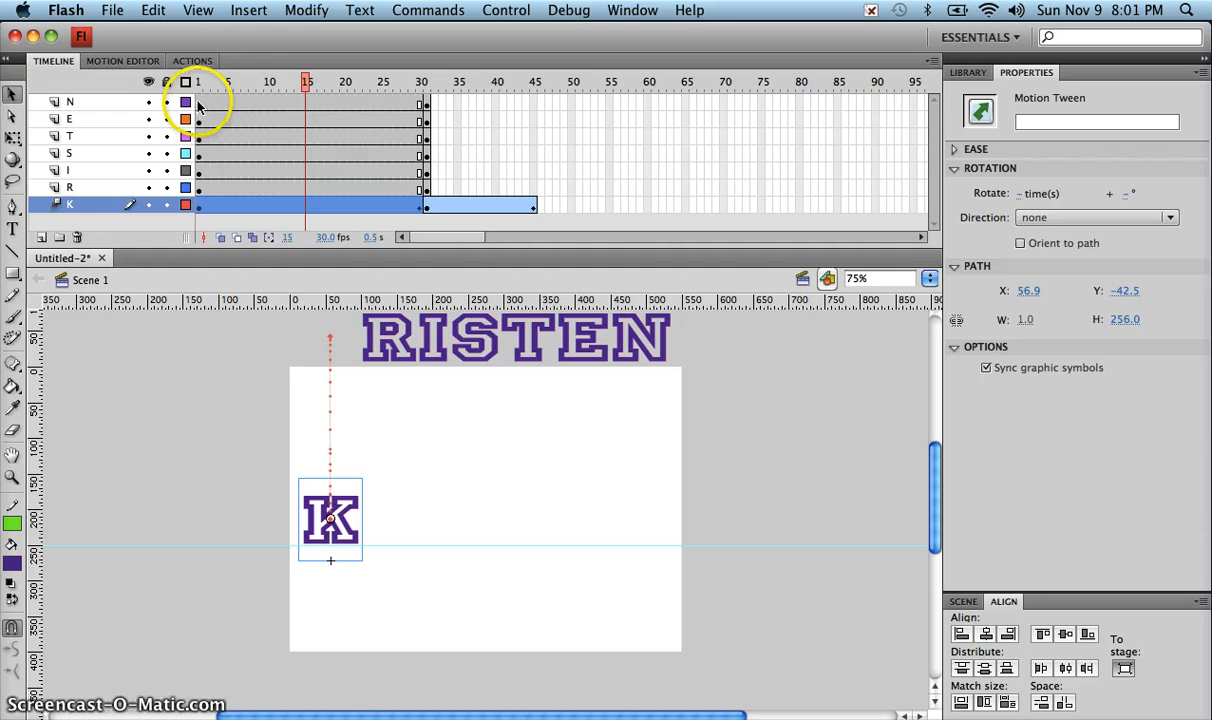
pyautogui.moveTo(199, 106); pyautogui.dragTo(197, 188)
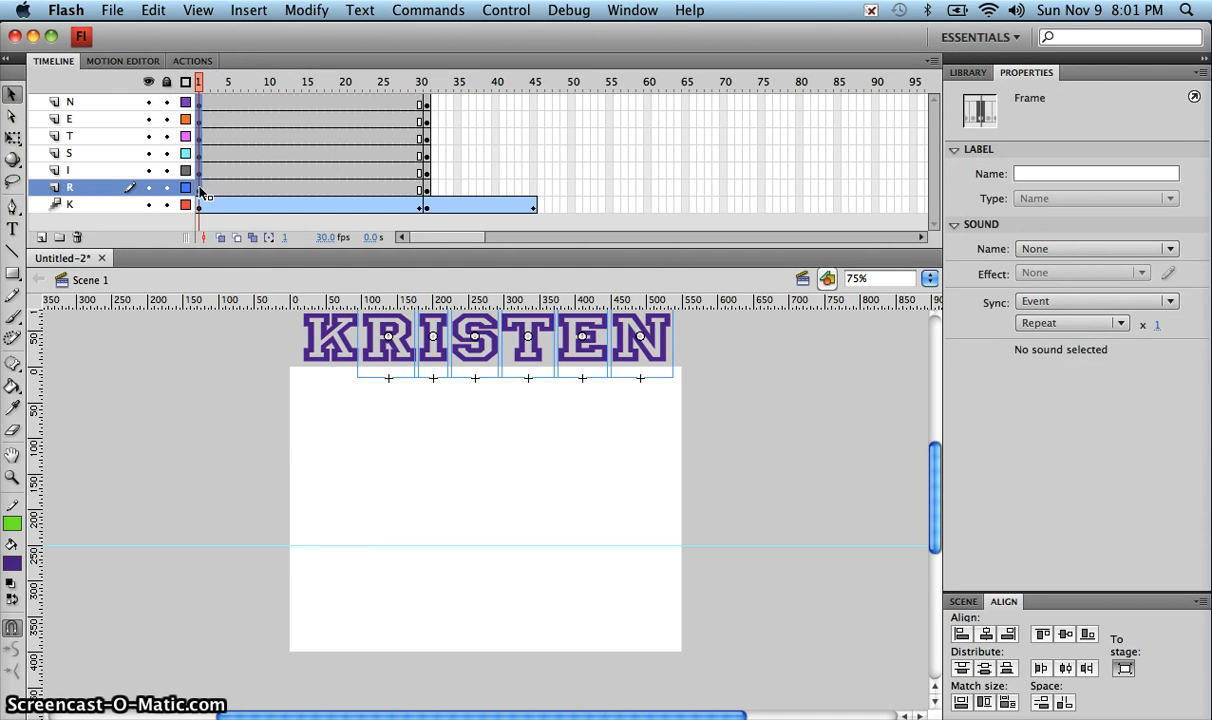
pyautogui.rightClick(199, 188)
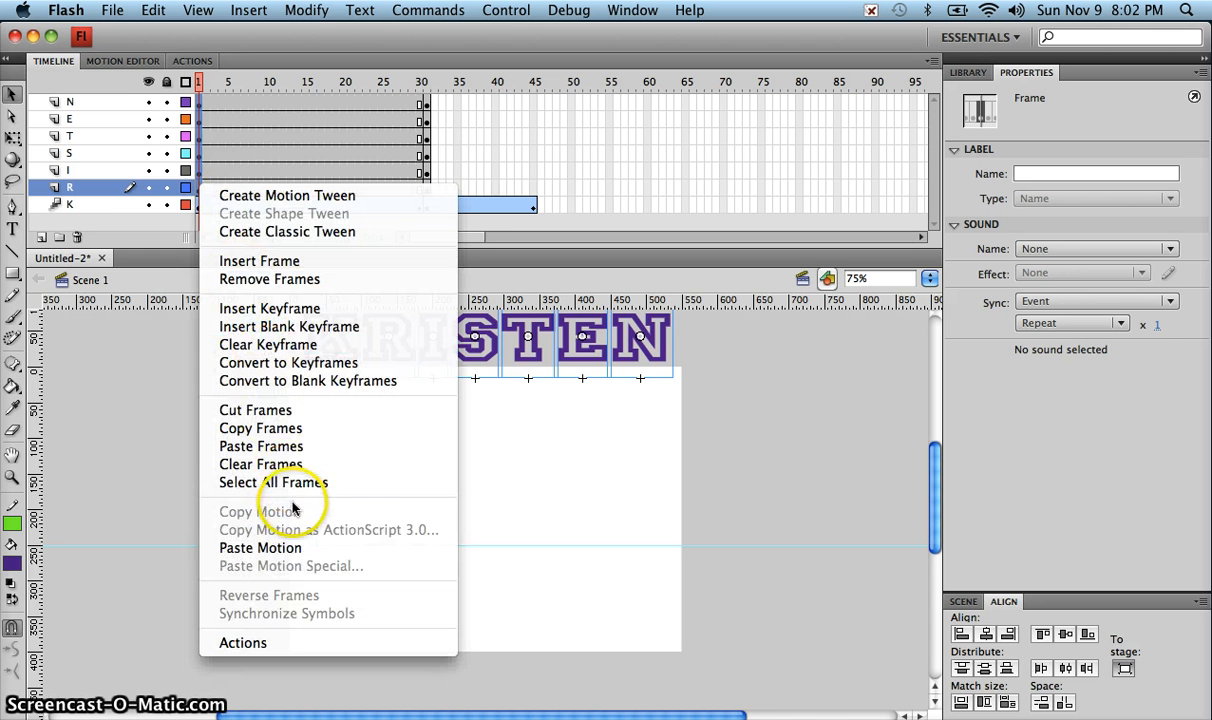
pyautogui.click(295, 547)
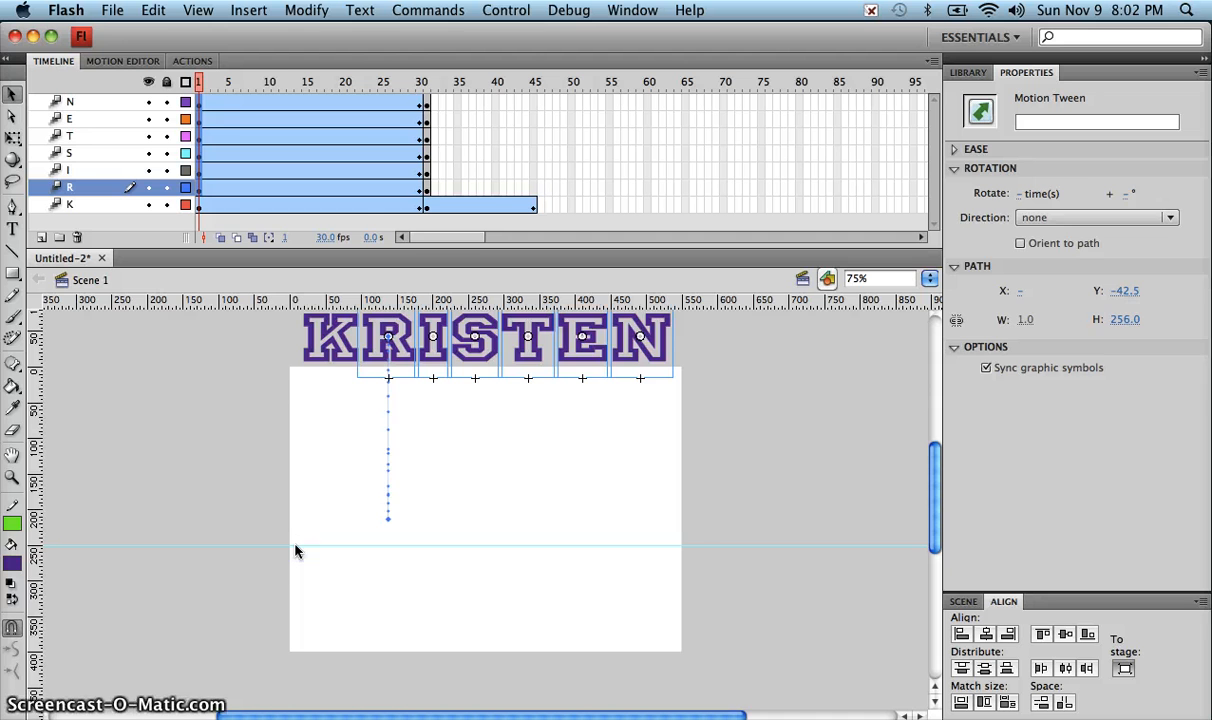
pyautogui.press('Return')
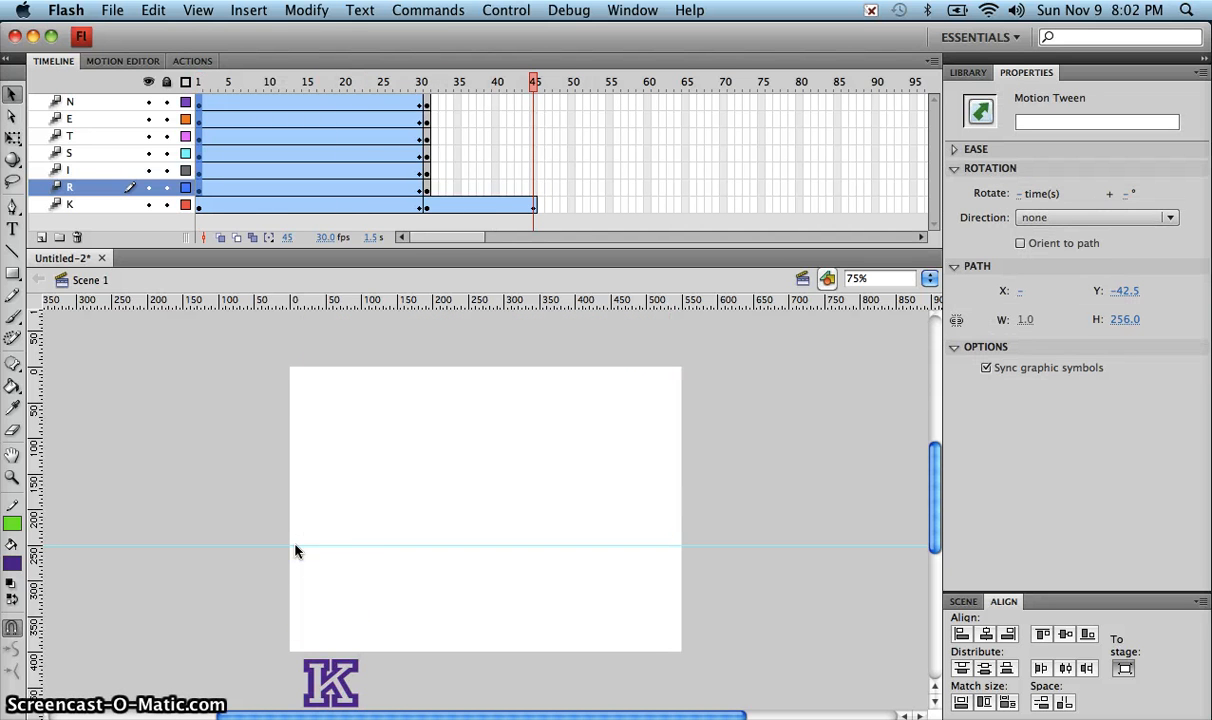
# Copy the motion of layer K's second tween onto frame 31 of layers N through R and play the animation from frame 1.
pyautogui.click(492, 206)
pyautogui.click(504, 204)
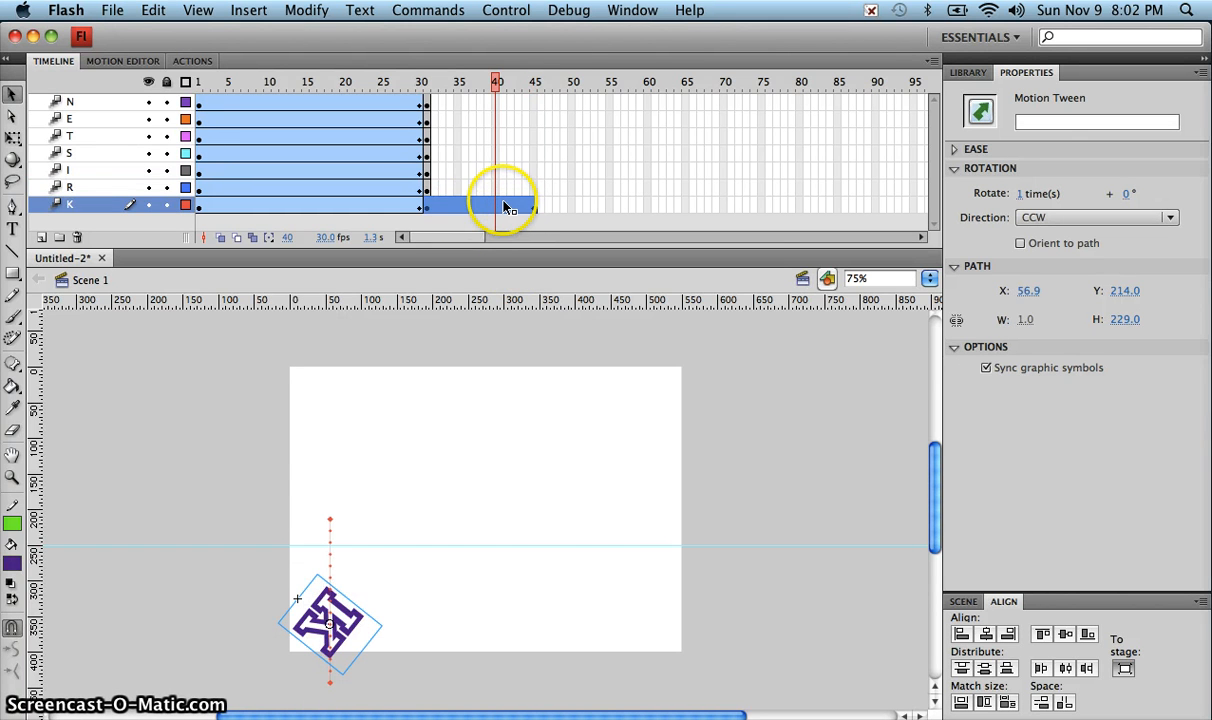
pyautogui.rightClick(505, 205)
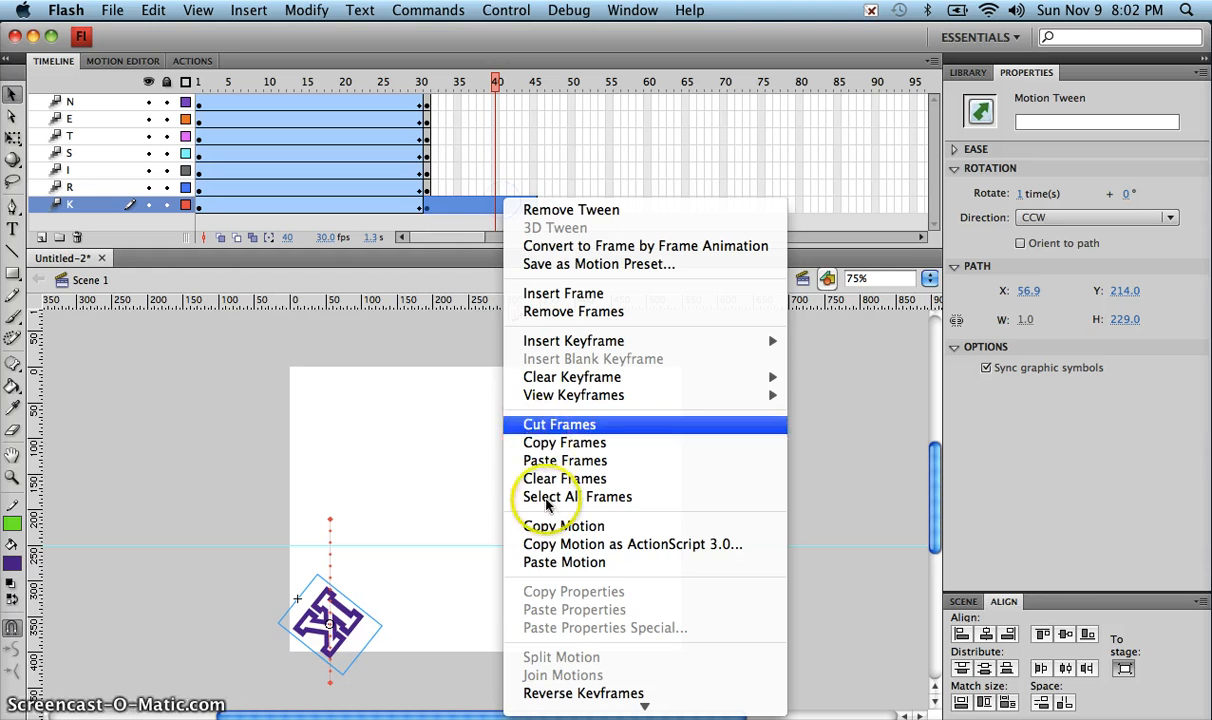
pyautogui.click(549, 526)
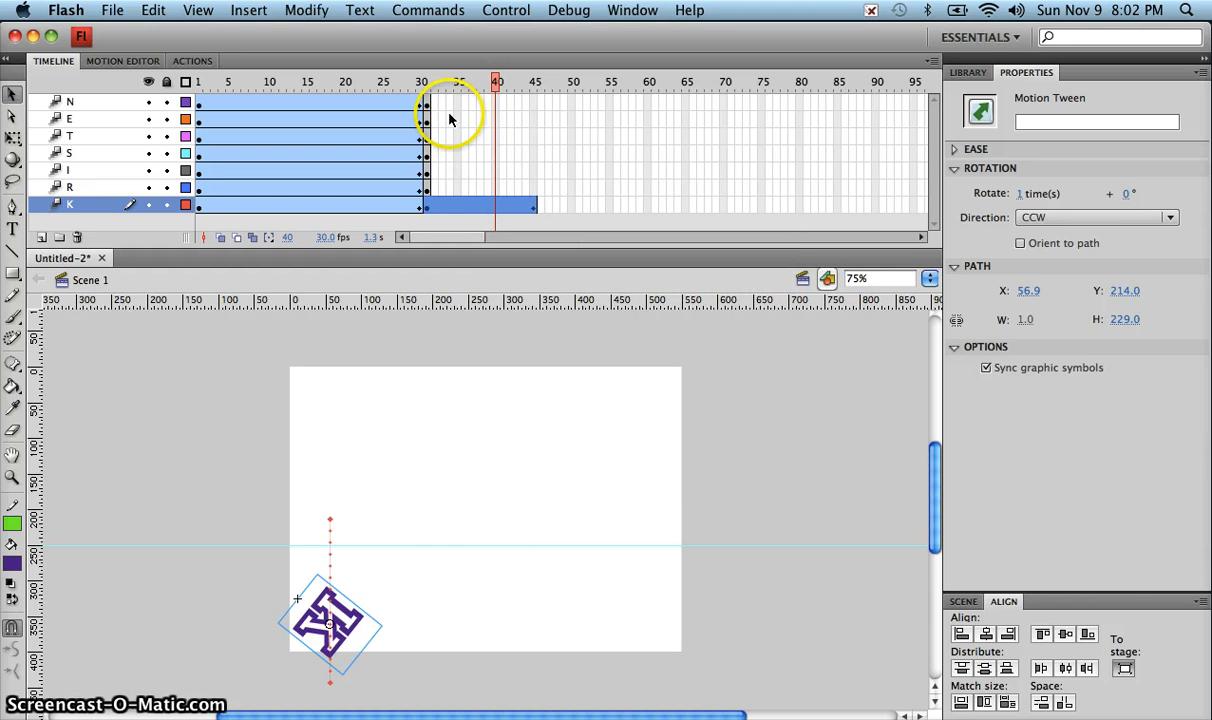
pyautogui.click(427, 133)
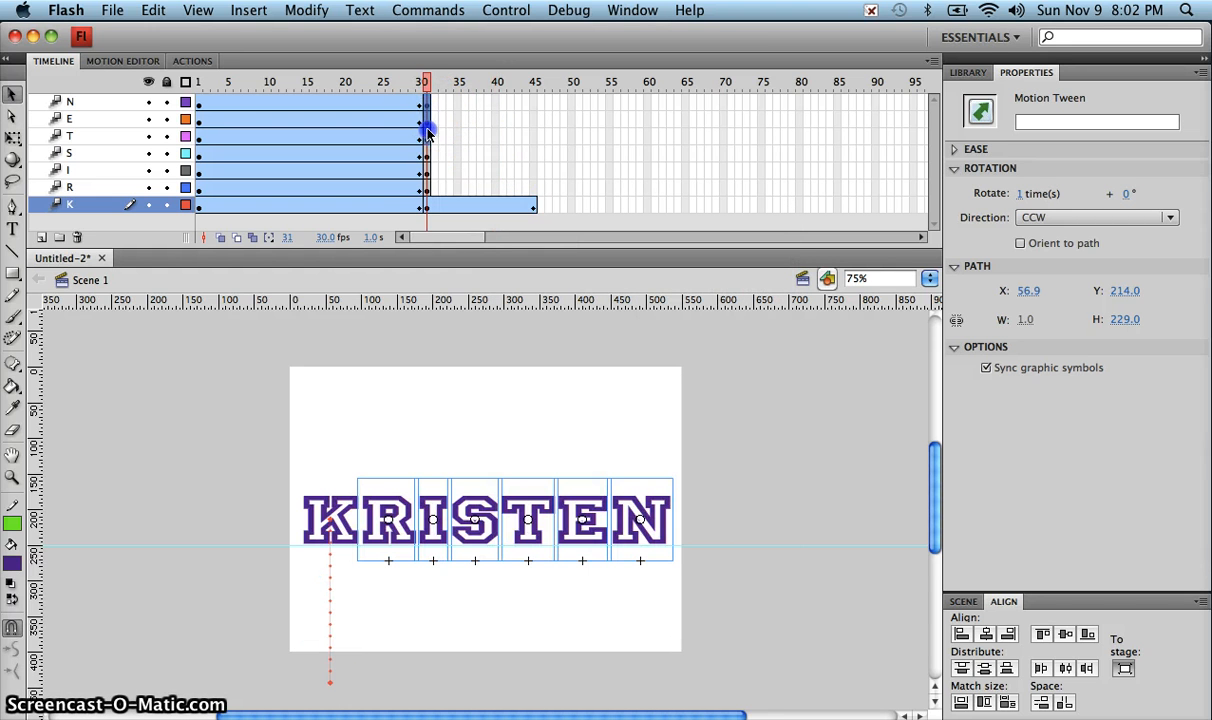
pyautogui.click(427, 188)
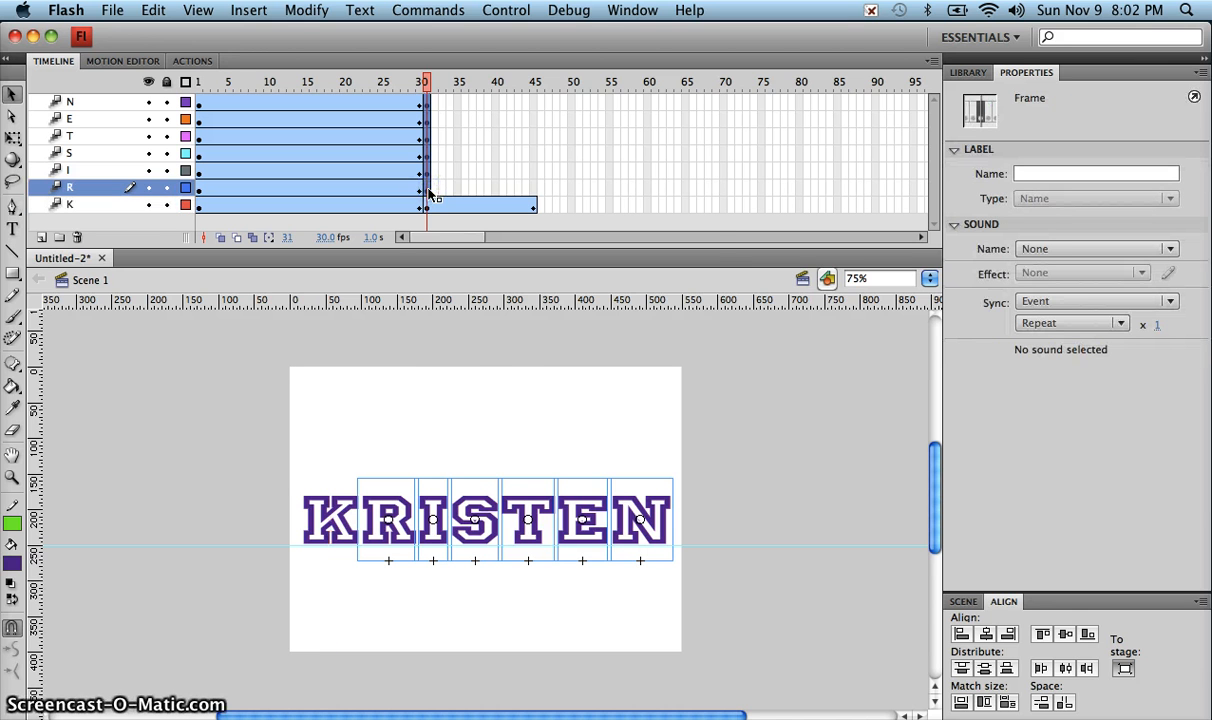
pyautogui.rightClick(429, 193)
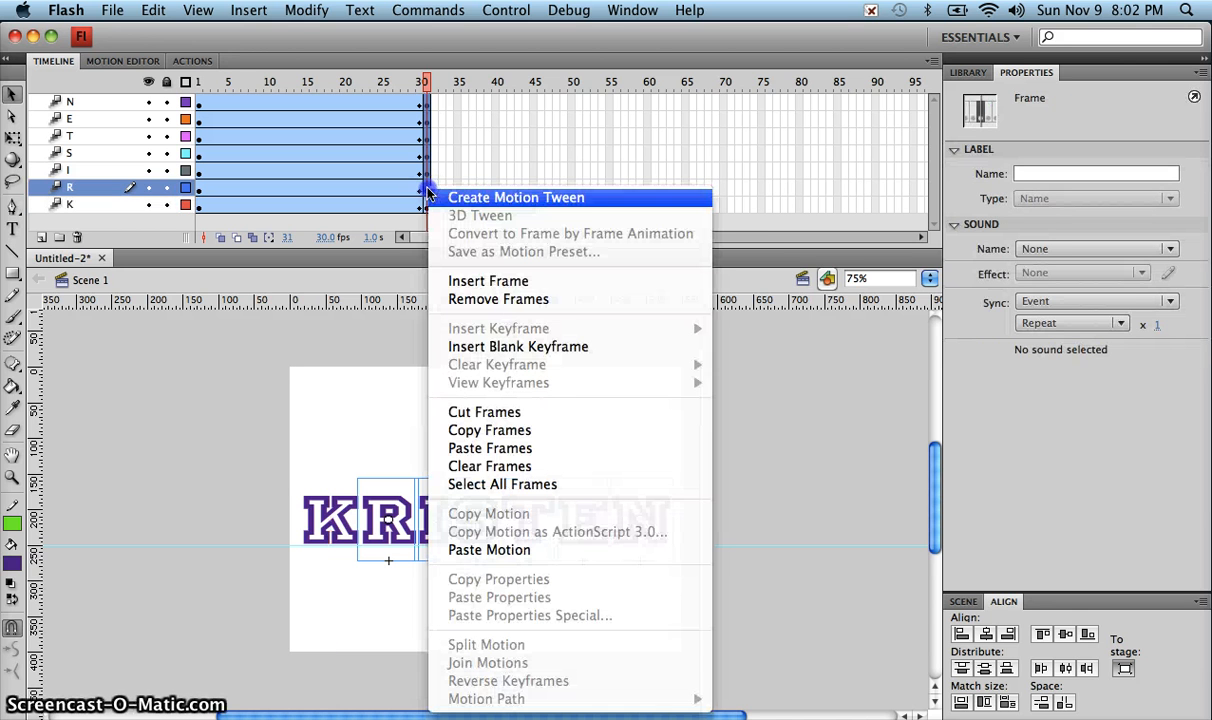
pyautogui.click(488, 551)
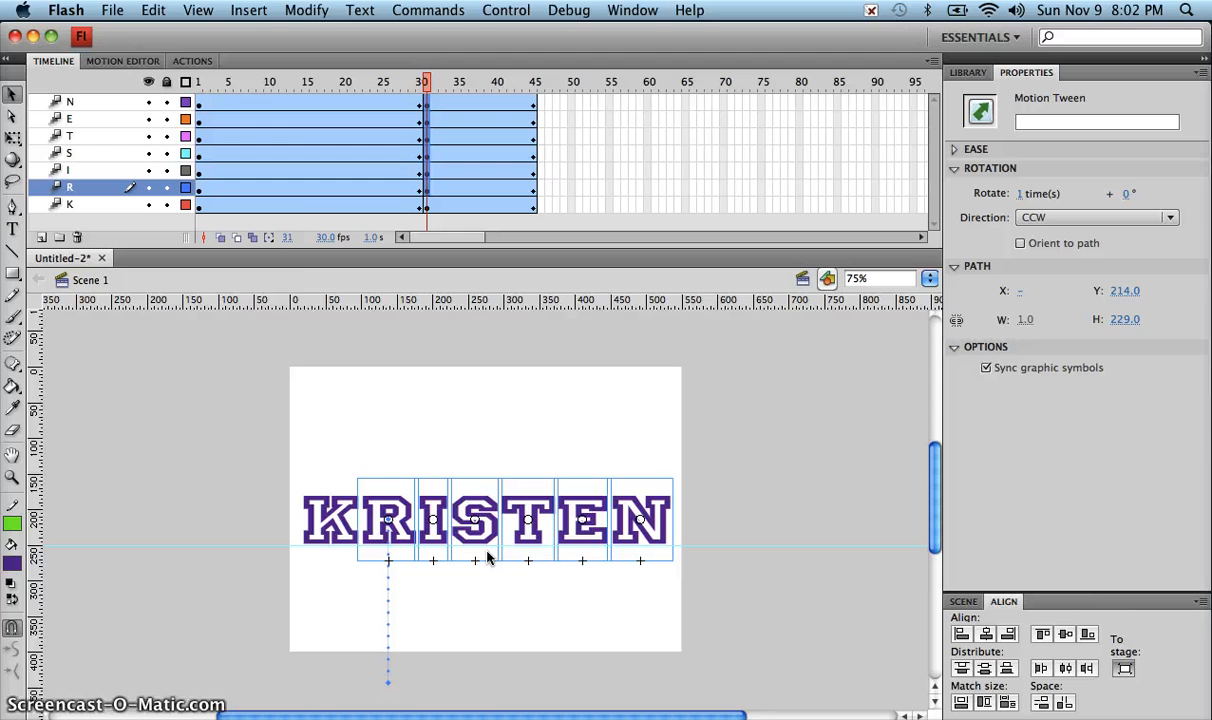
pyautogui.click(200, 82)
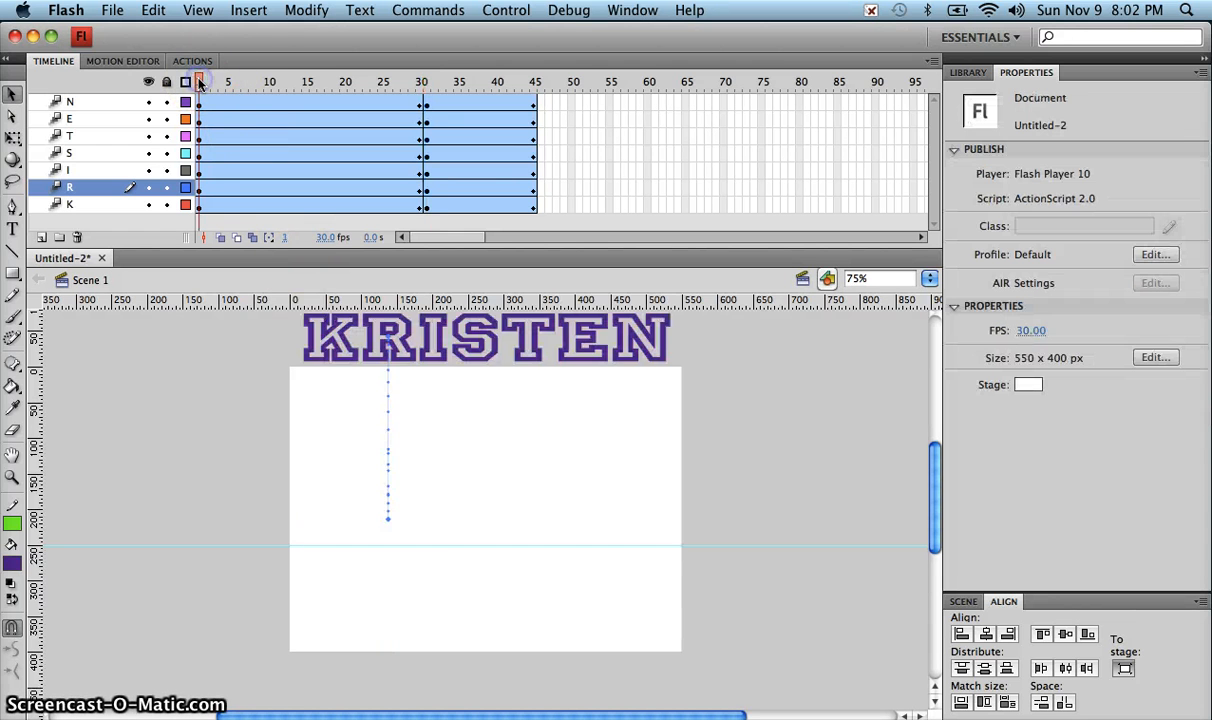
pyautogui.press('Return')
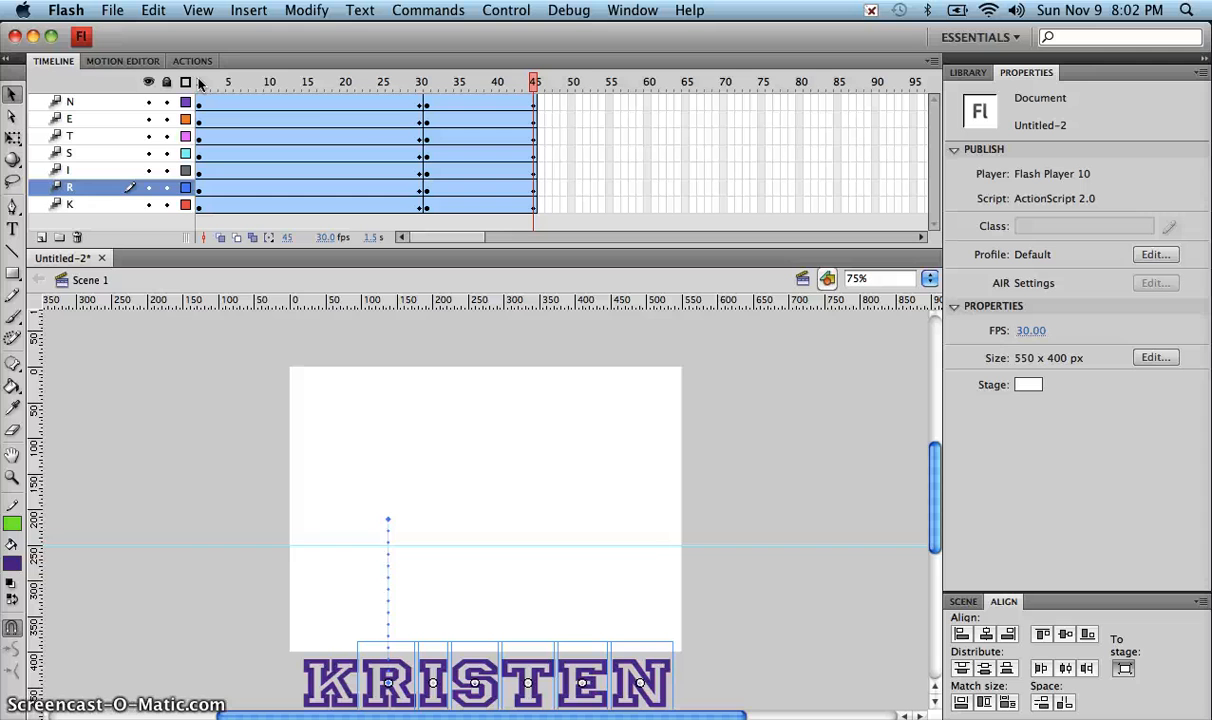
# Shift both tweens of layer R so they start at frame 10, and those of layer I to frame 20.
pyautogui.click(89, 190)
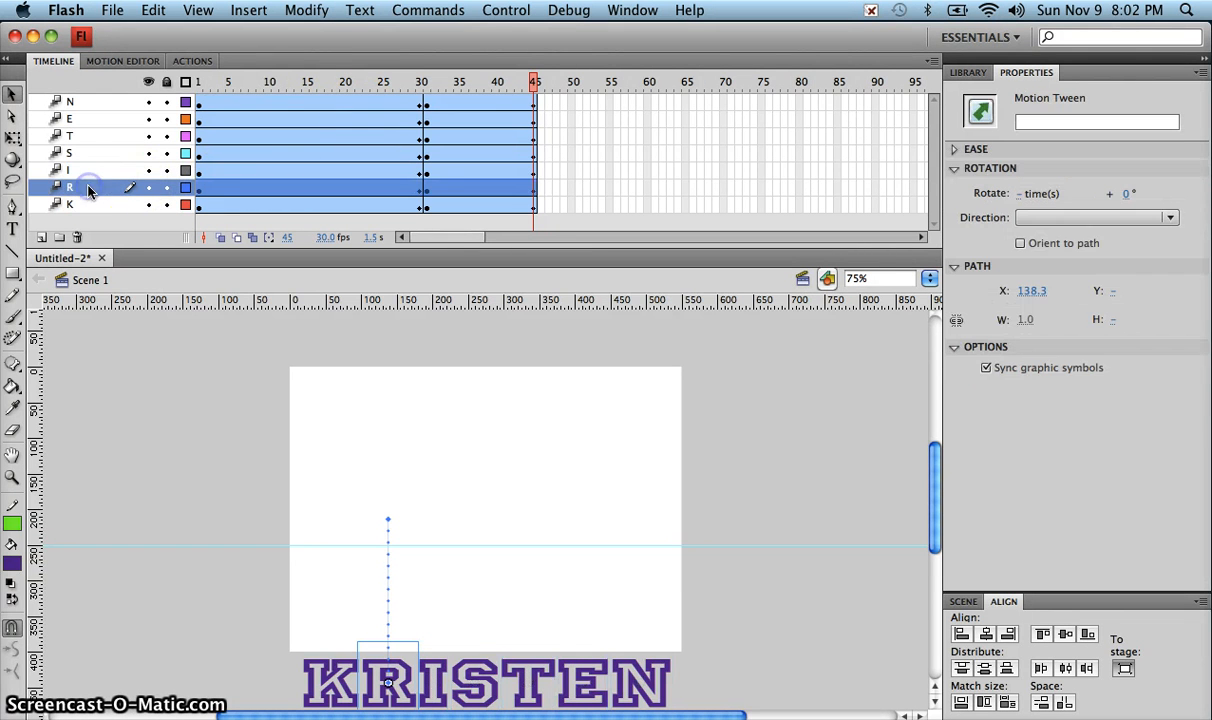
pyautogui.click(208, 192)
pyautogui.moveTo(263, 191); pyautogui.dragTo(264, 192)
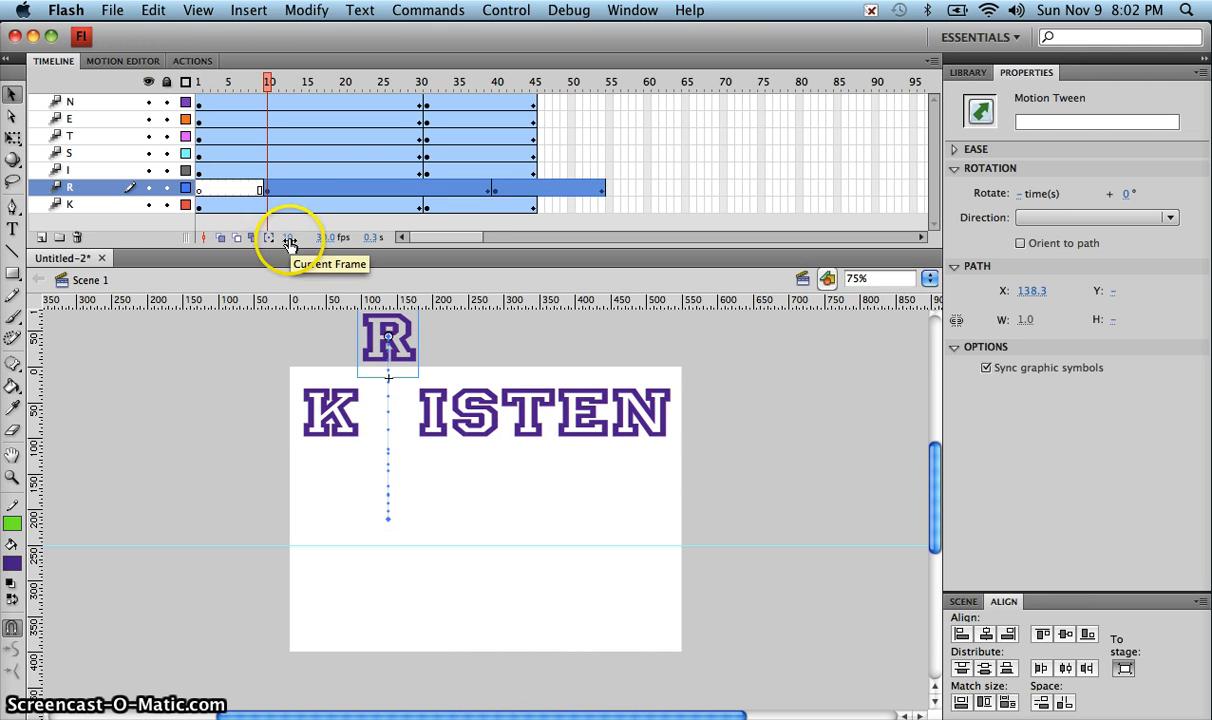
pyautogui.click(120, 170)
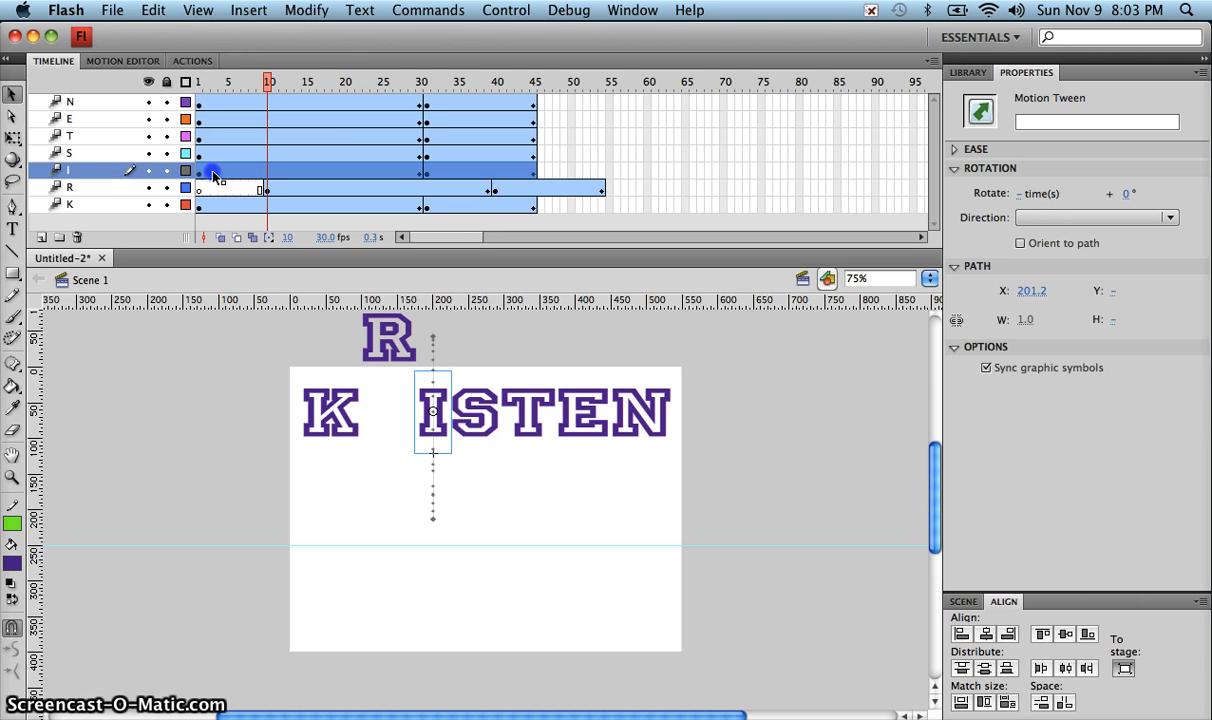
pyautogui.moveTo(214, 176); pyautogui.dragTo(343, 176)
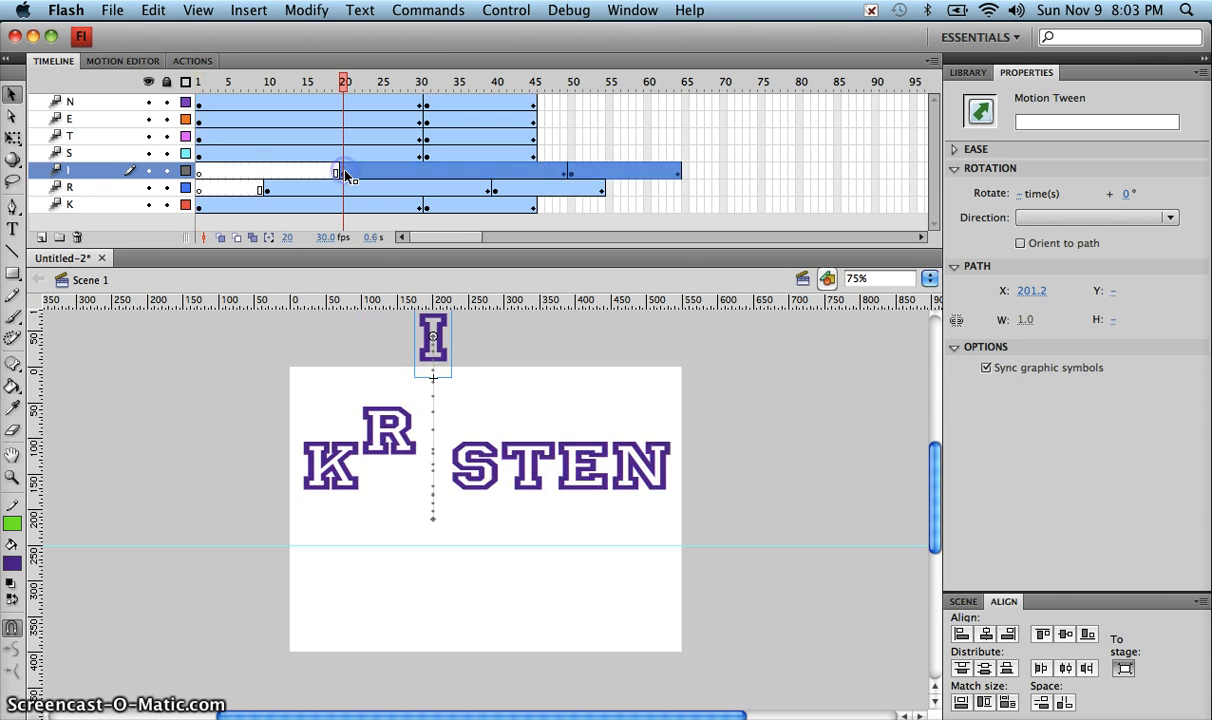
# Shift both tweens of layer S so they start at frame 30, and those of layer T to frame 40.
pyautogui.click(103, 154)
pyautogui.click(197, 153)
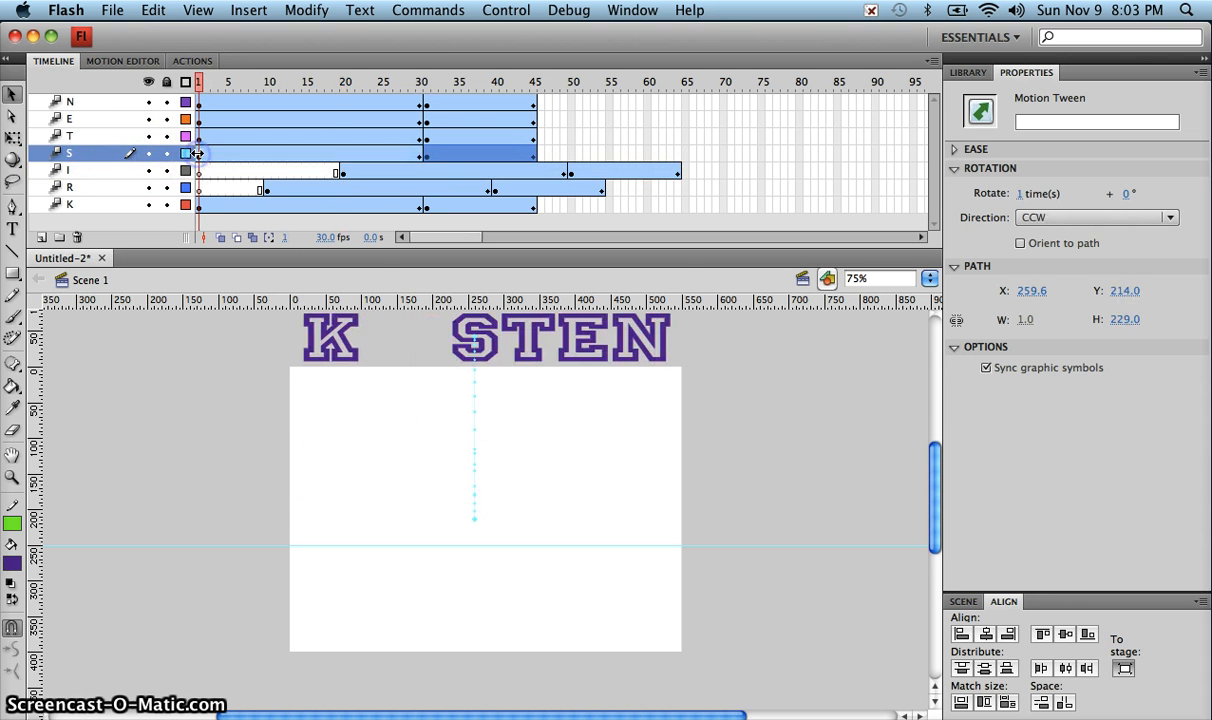
pyautogui.click(204, 156)
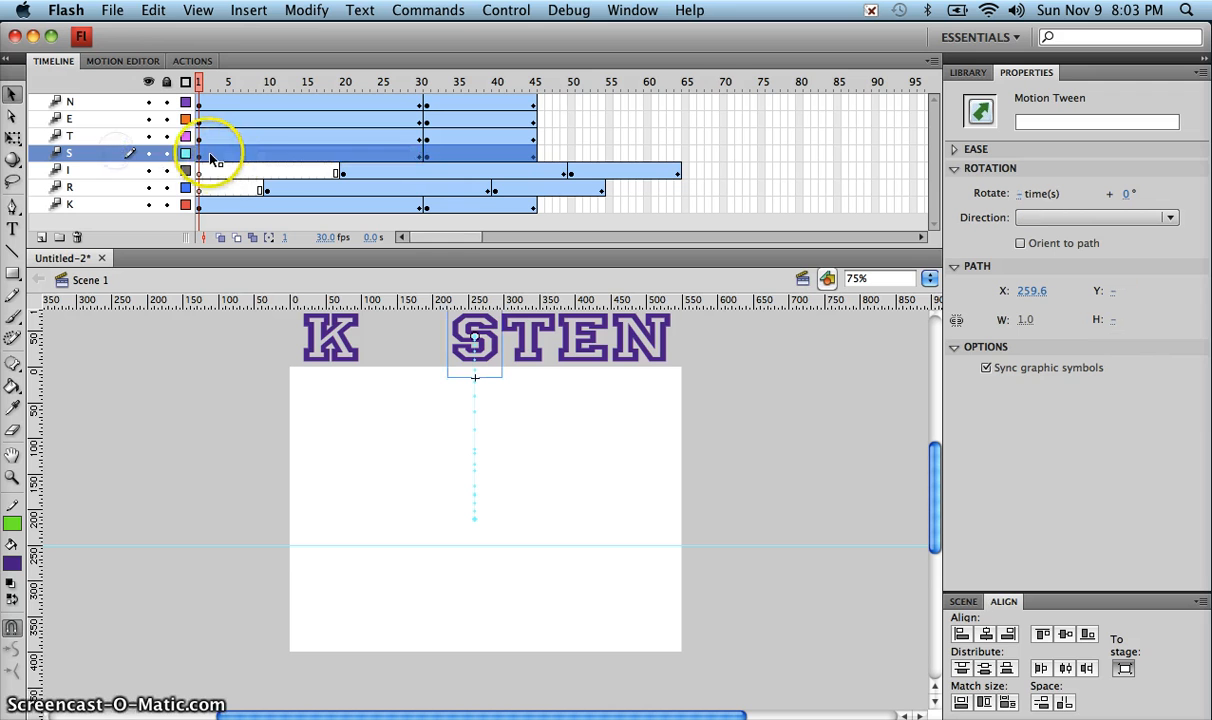
pyautogui.click(204, 157)
pyautogui.moveTo(283, 160); pyautogui.dragTo(418, 157)
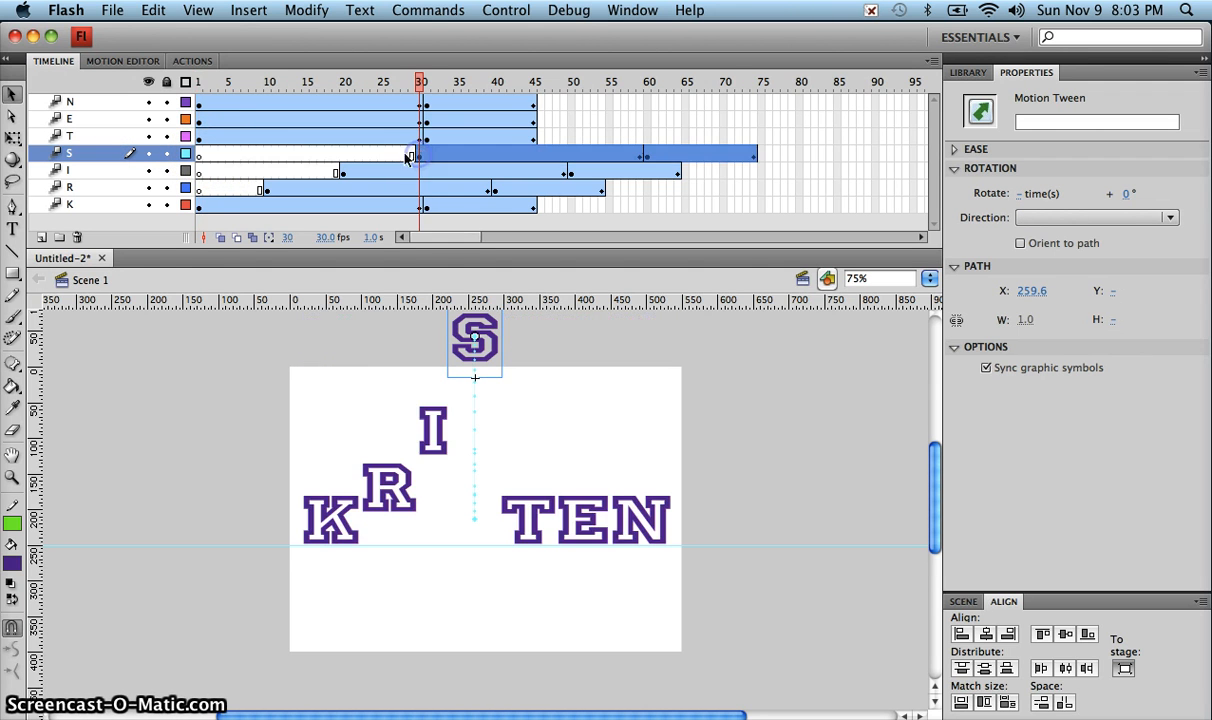
pyautogui.click(103, 137)
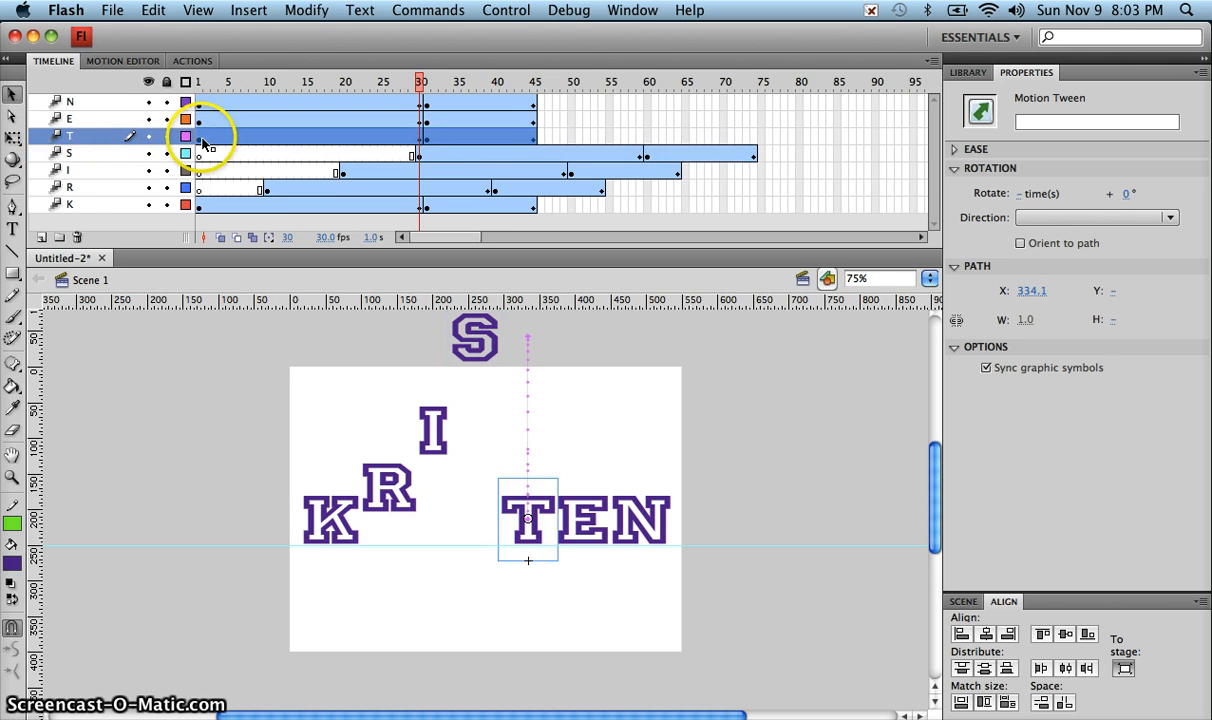
pyautogui.moveTo(197, 133); pyautogui.dragTo(495, 135)
# Shift both tweens of layer E so they start at frame 50, and those of layer N to frame 60.
pyautogui.click(81, 118)
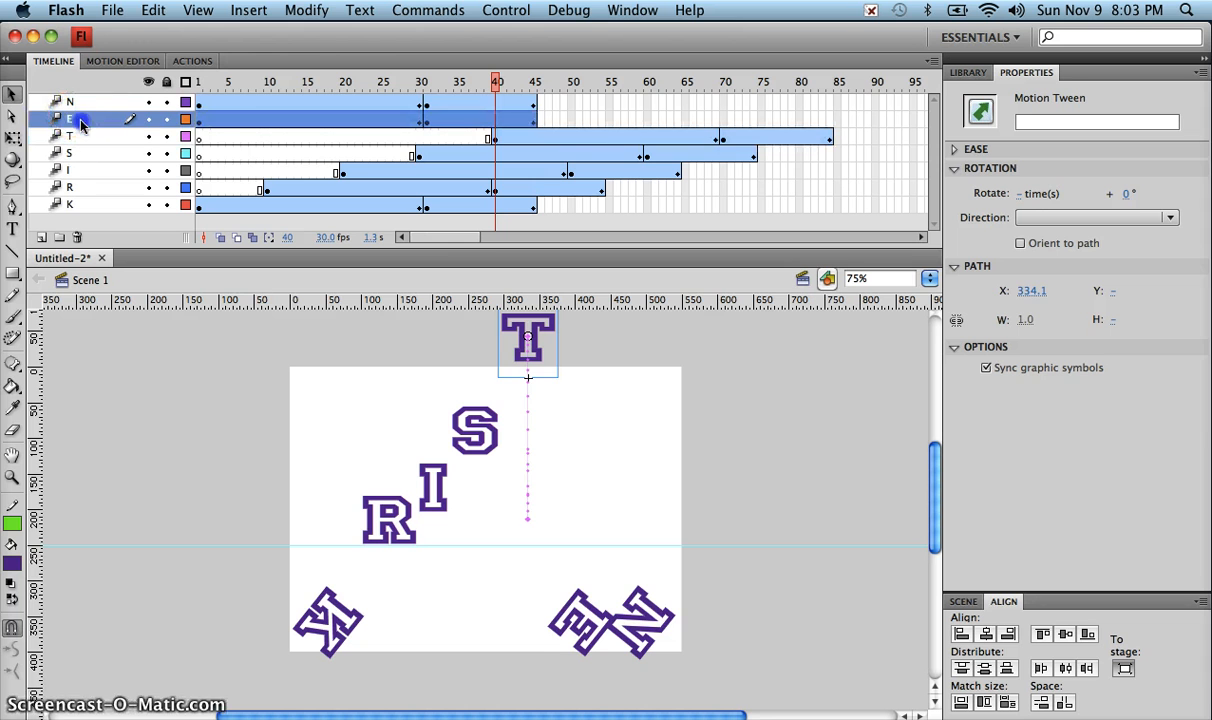
pyautogui.click(206, 120)
pyautogui.moveTo(206, 121); pyautogui.dragTo(570, 124)
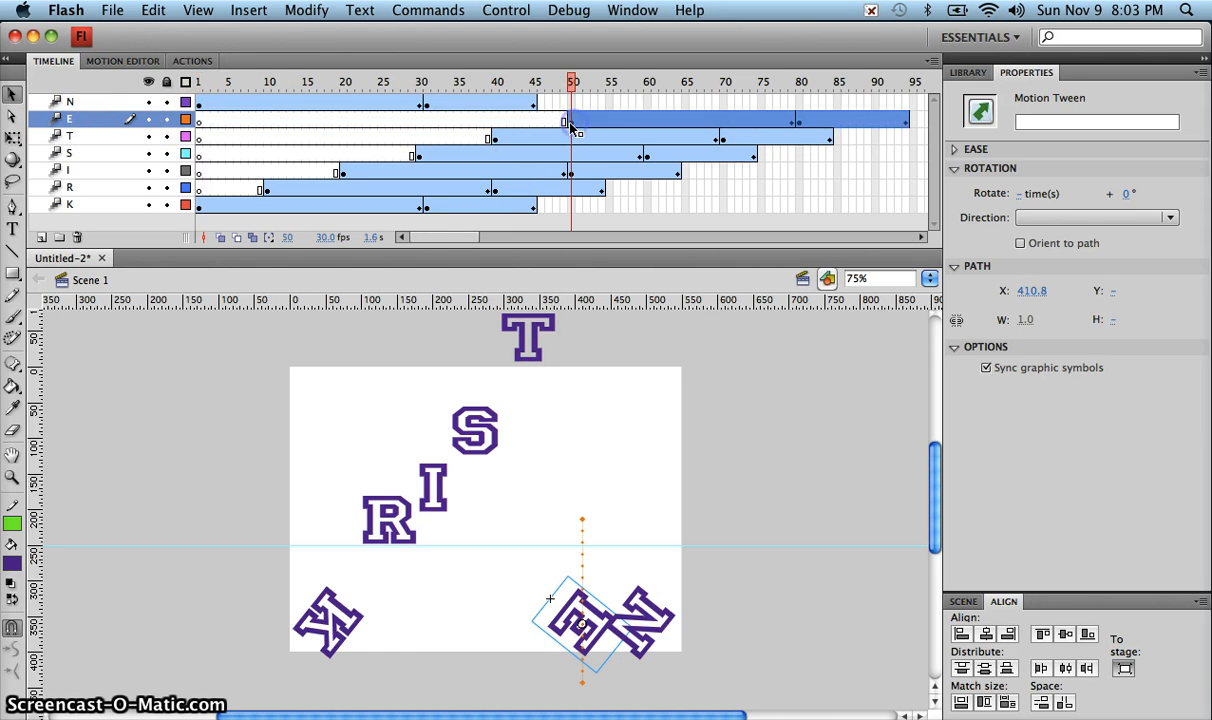
pyautogui.click(198, 104)
pyautogui.moveTo(198, 104); pyautogui.dragTo(650, 110)
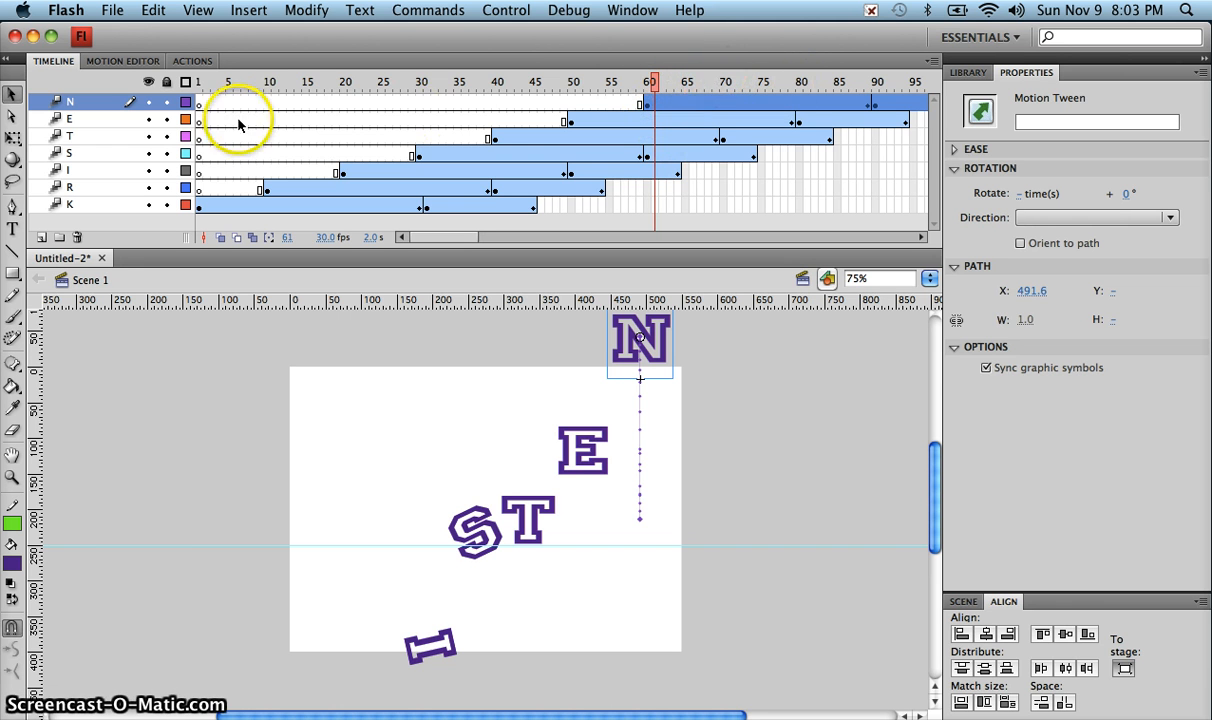
# Play the staggered letter animation from frame 1.
pyautogui.click(200, 81)
pyautogui.press('Return')
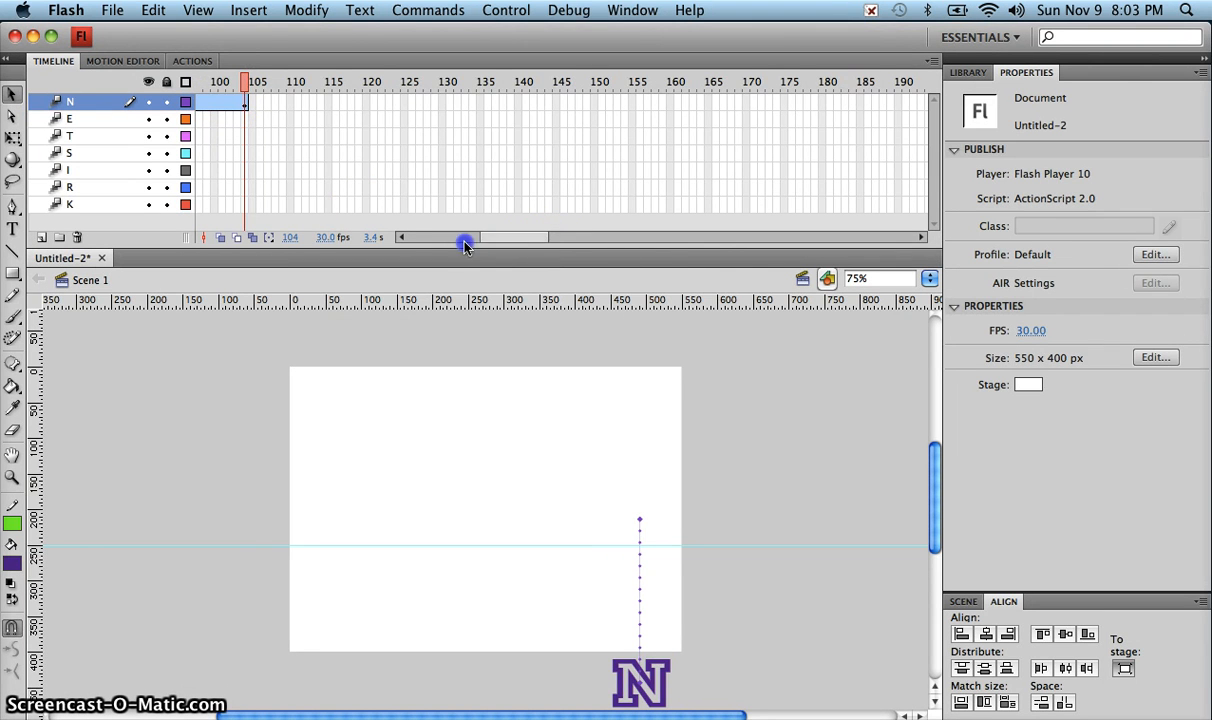
pyautogui.moveTo(511, 243); pyautogui.dragTo(406, 241)
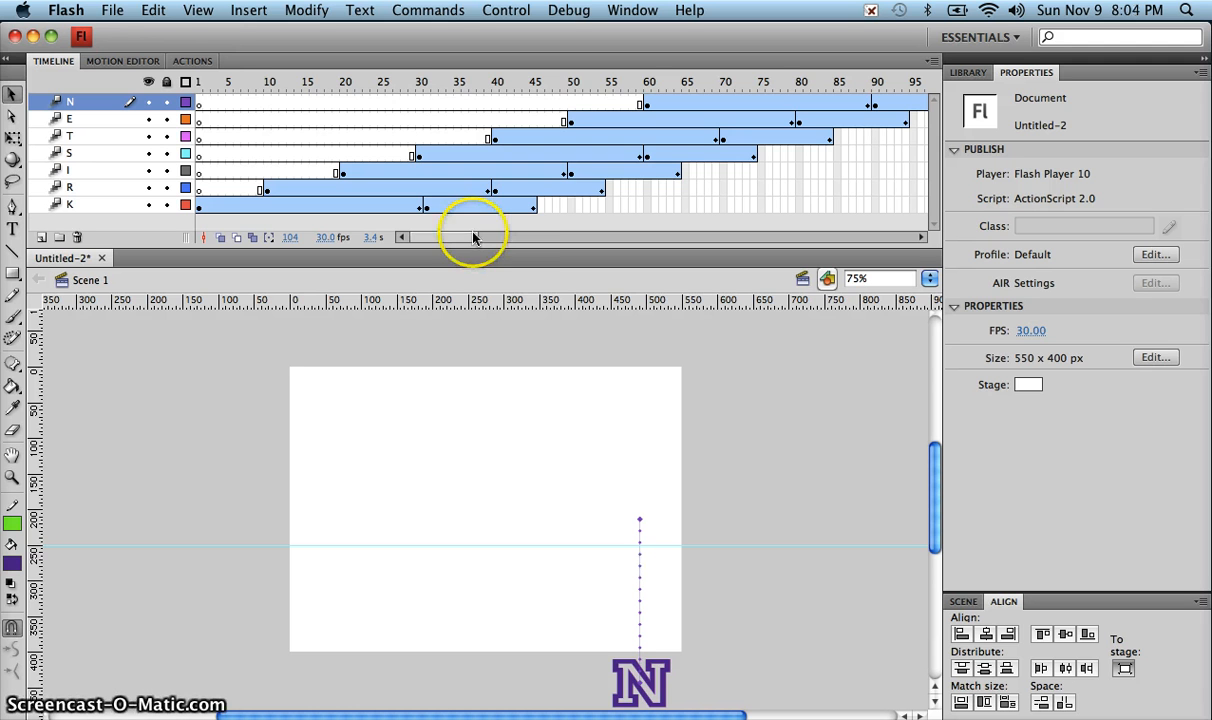
# Select frames 1 to 104 across all the letter layers, from K up to N, and copy the frames.
pyautogui.moveTo(463, 237); pyautogui.dragTo(502, 238)
pyautogui.click(541, 204)
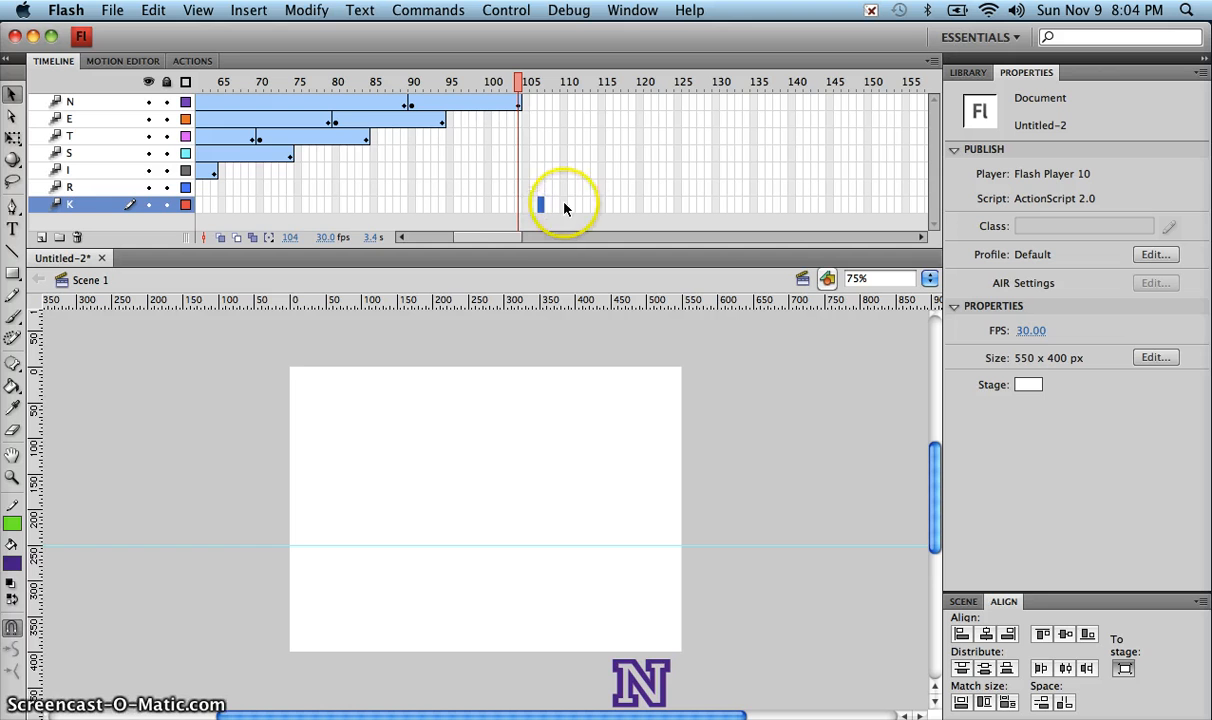
pyautogui.click(556, 187)
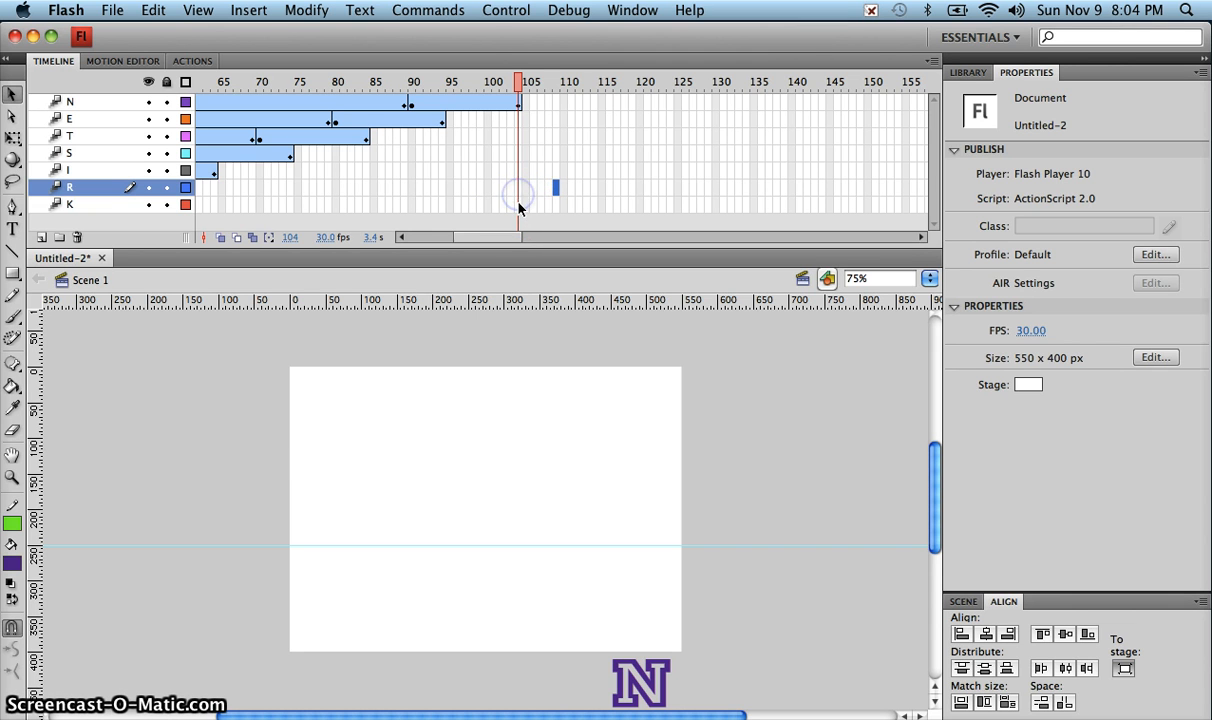
pyautogui.click(518, 205)
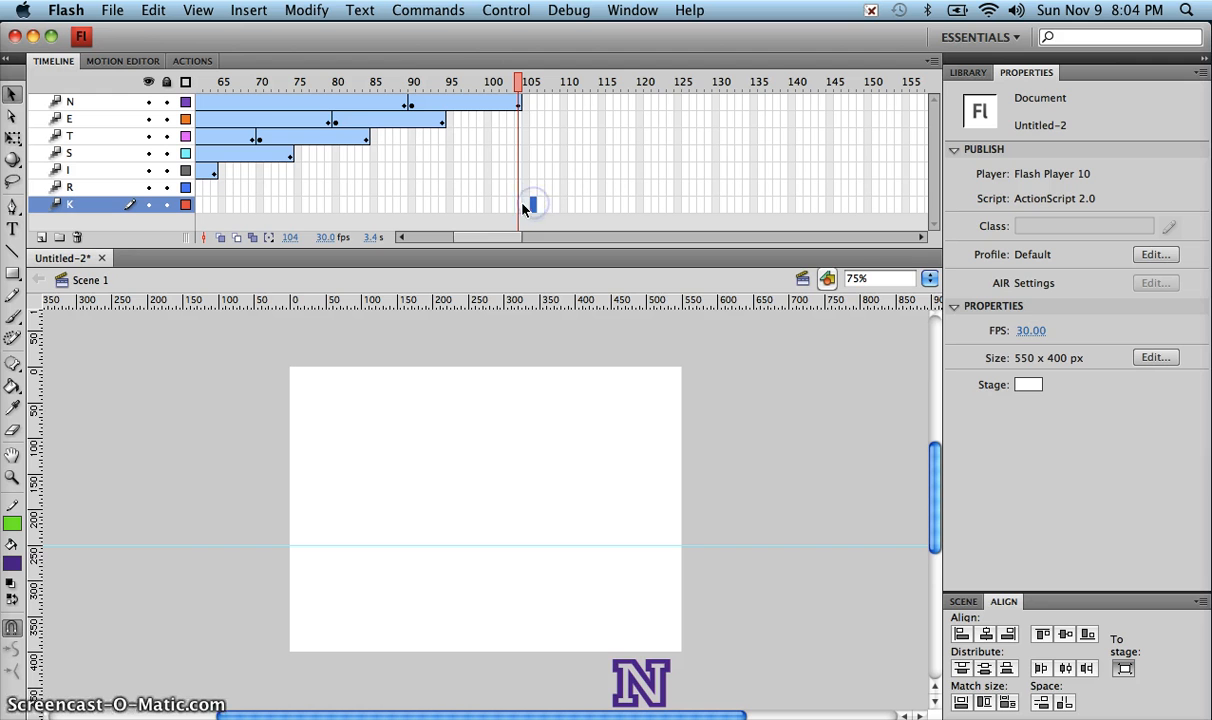
pyautogui.click(518, 205)
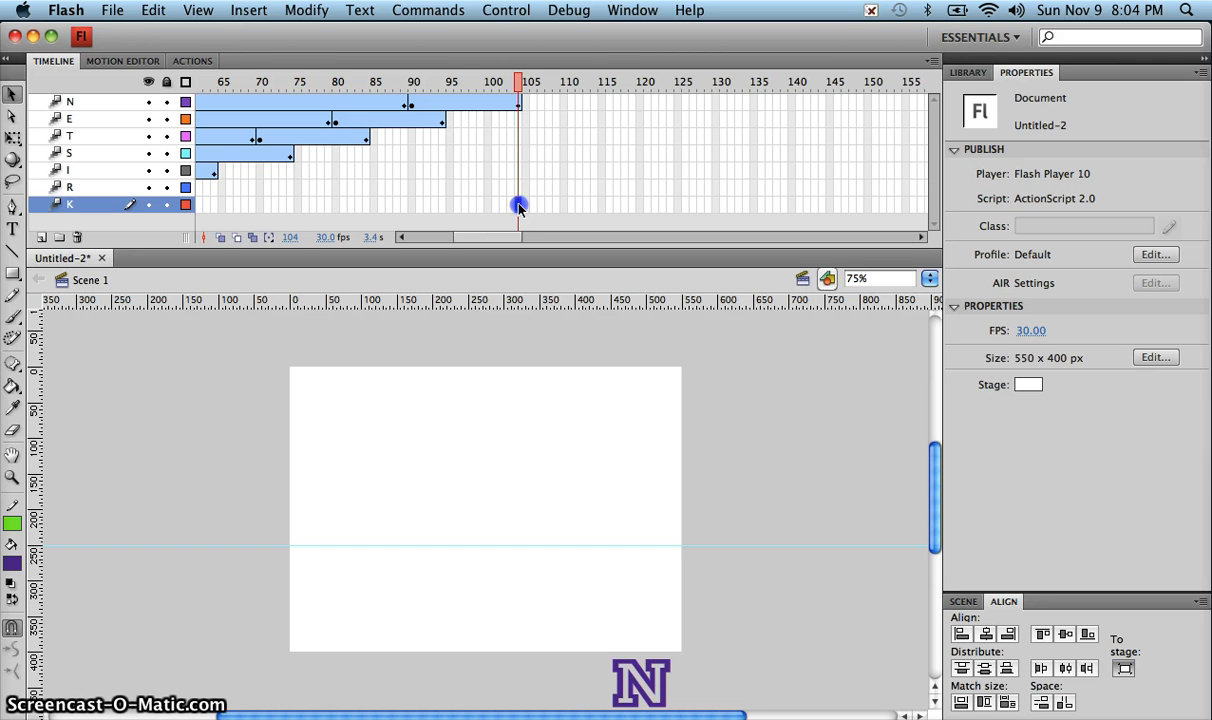
pyautogui.click(537, 205)
pyautogui.moveTo(519, 205); pyautogui.dragTo(130, 75)
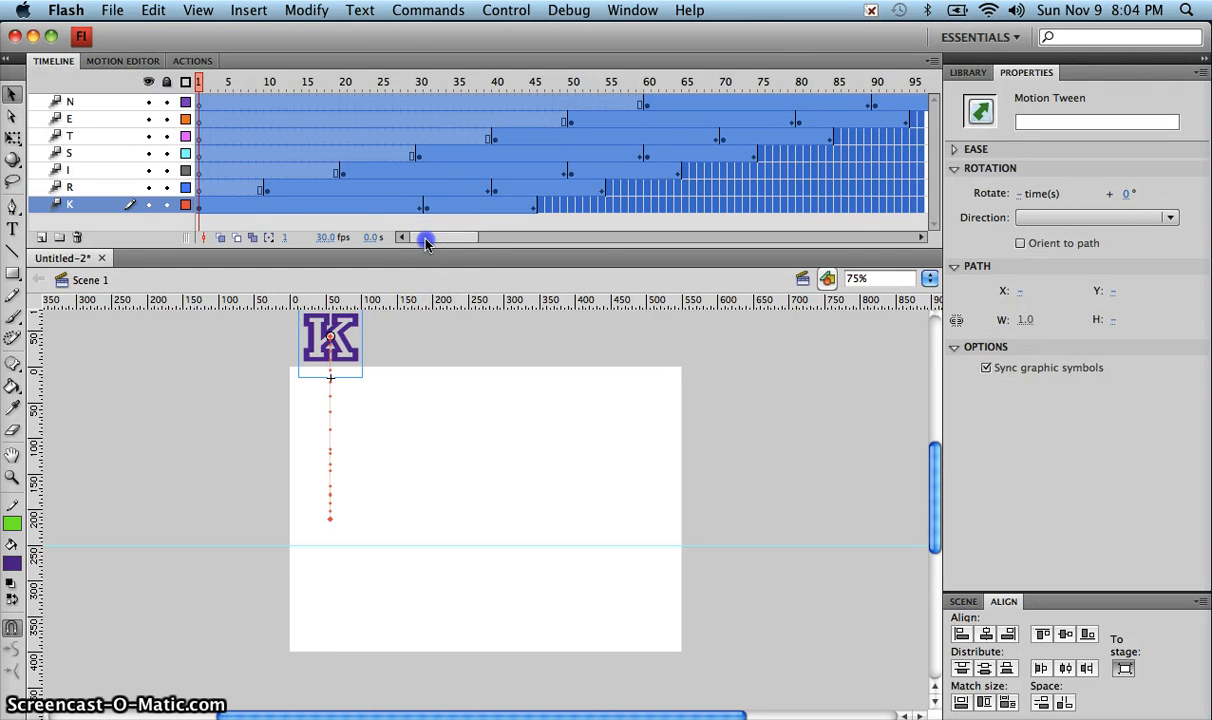
pyautogui.moveTo(419, 237); pyautogui.dragTo(445, 243)
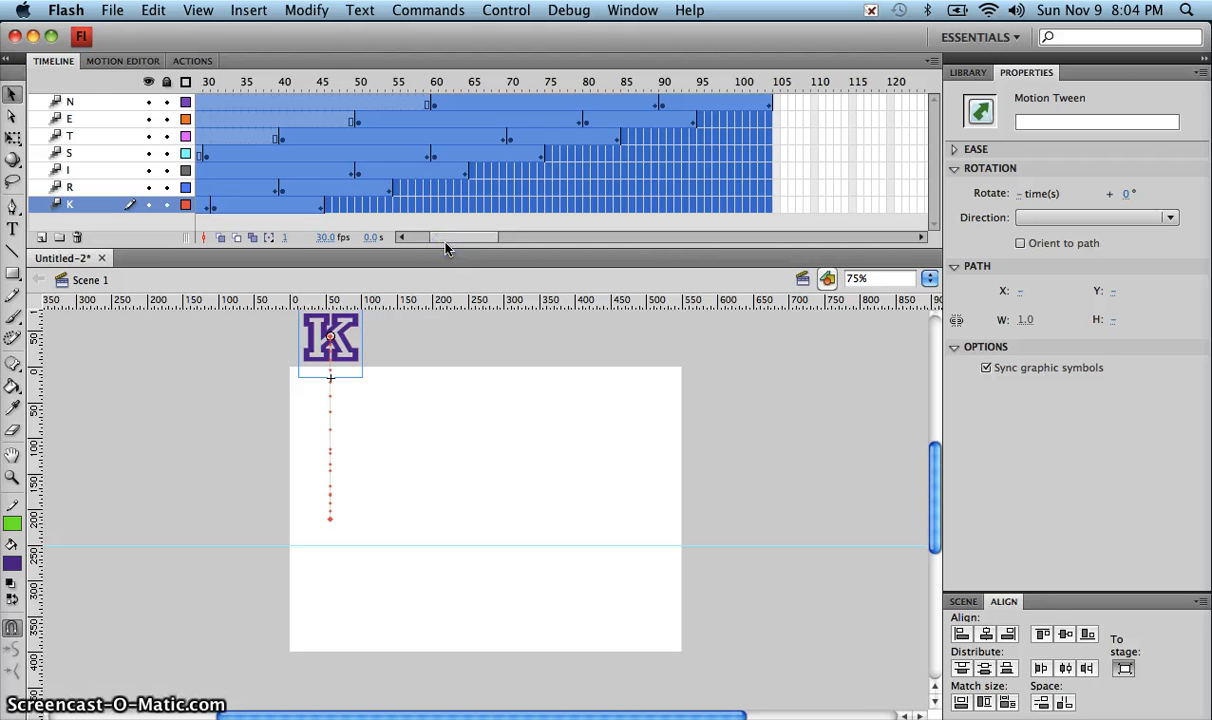
pyautogui.rightClick(375, 158)
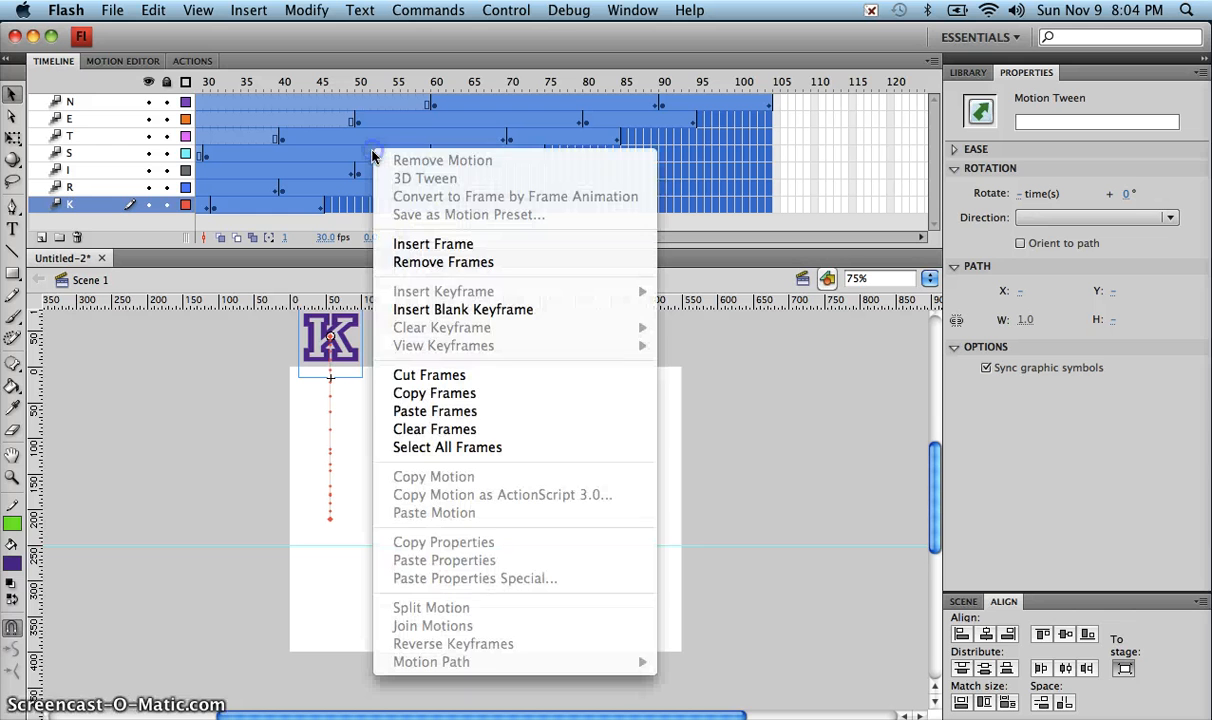
pyautogui.click(448, 395)
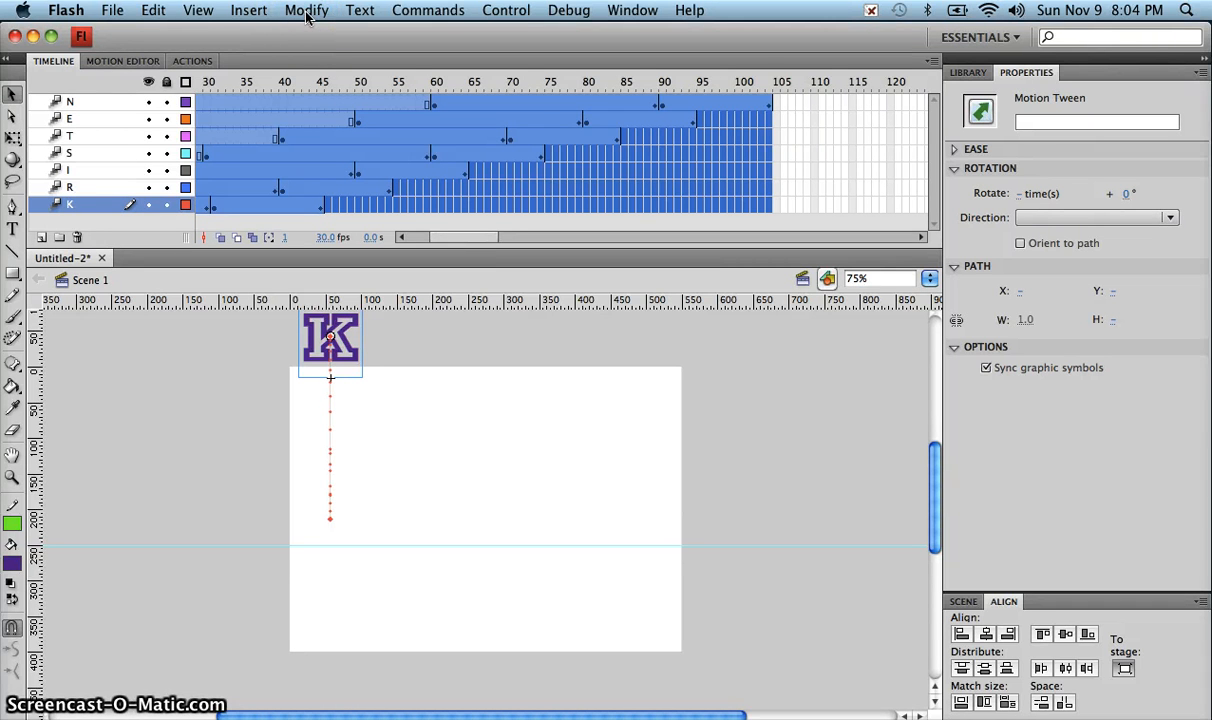
# Create a new movie clip symbol named Letters_movie in the library root.
pyautogui.click(240, 14)
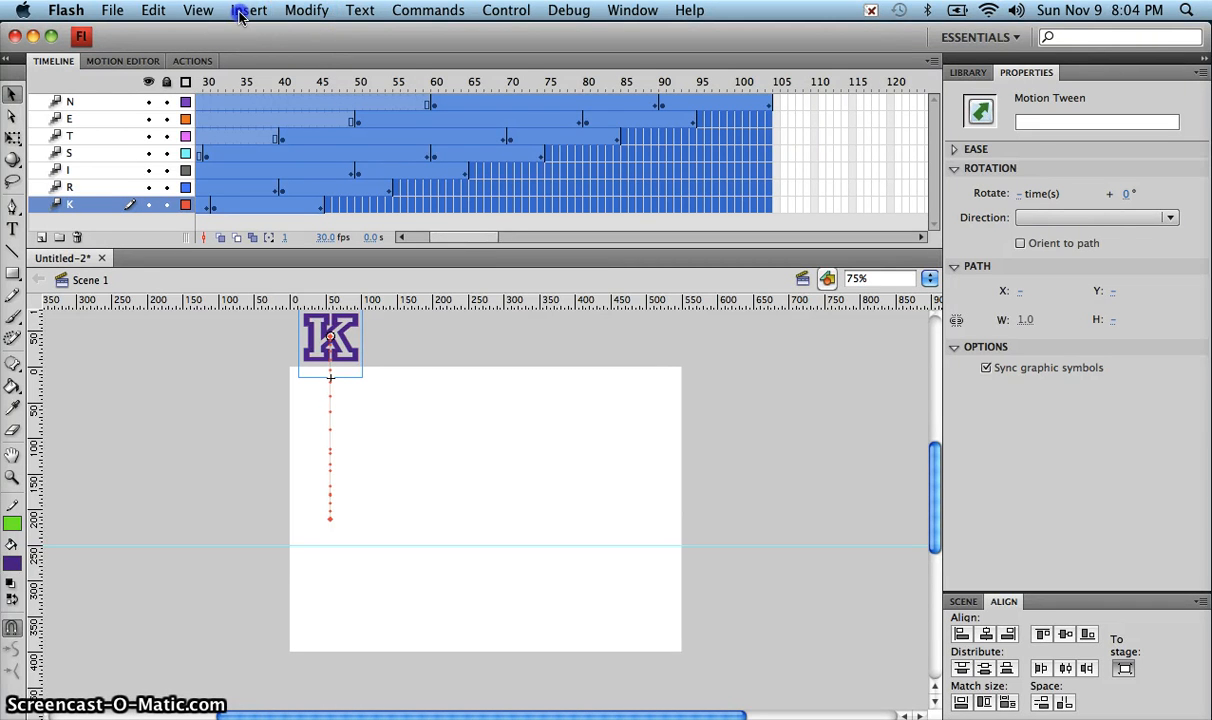
pyautogui.click(255, 30)
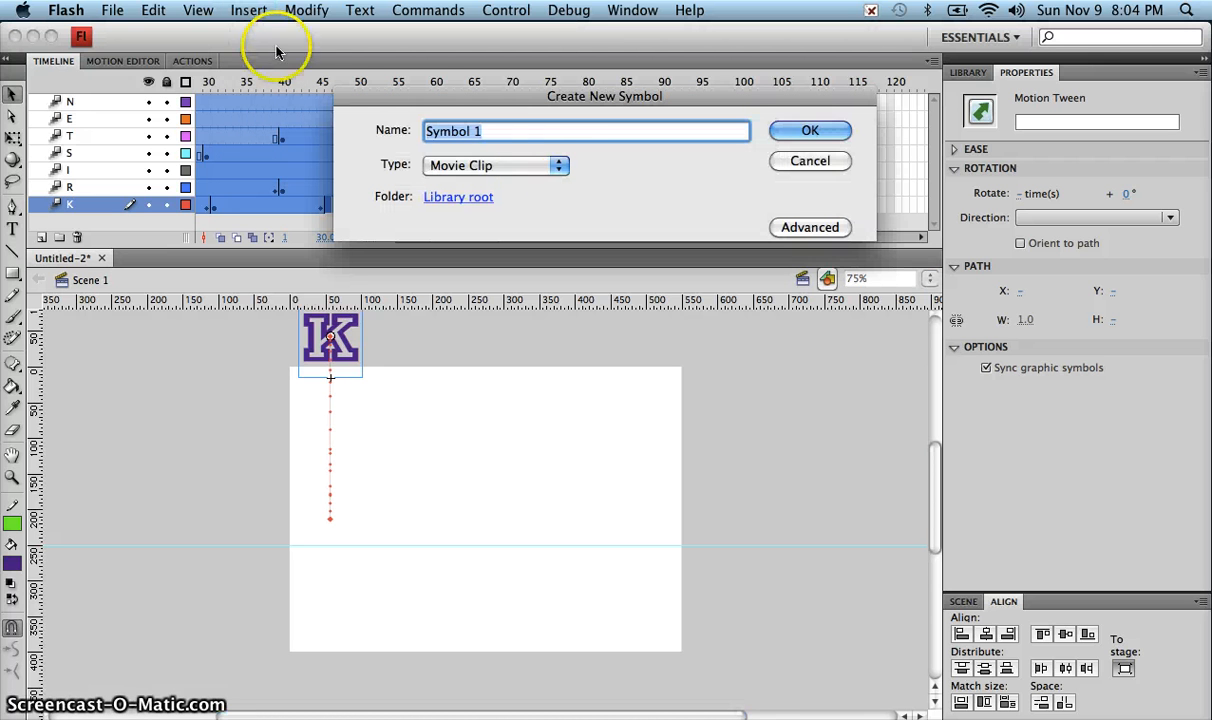
pyautogui.write('Let')
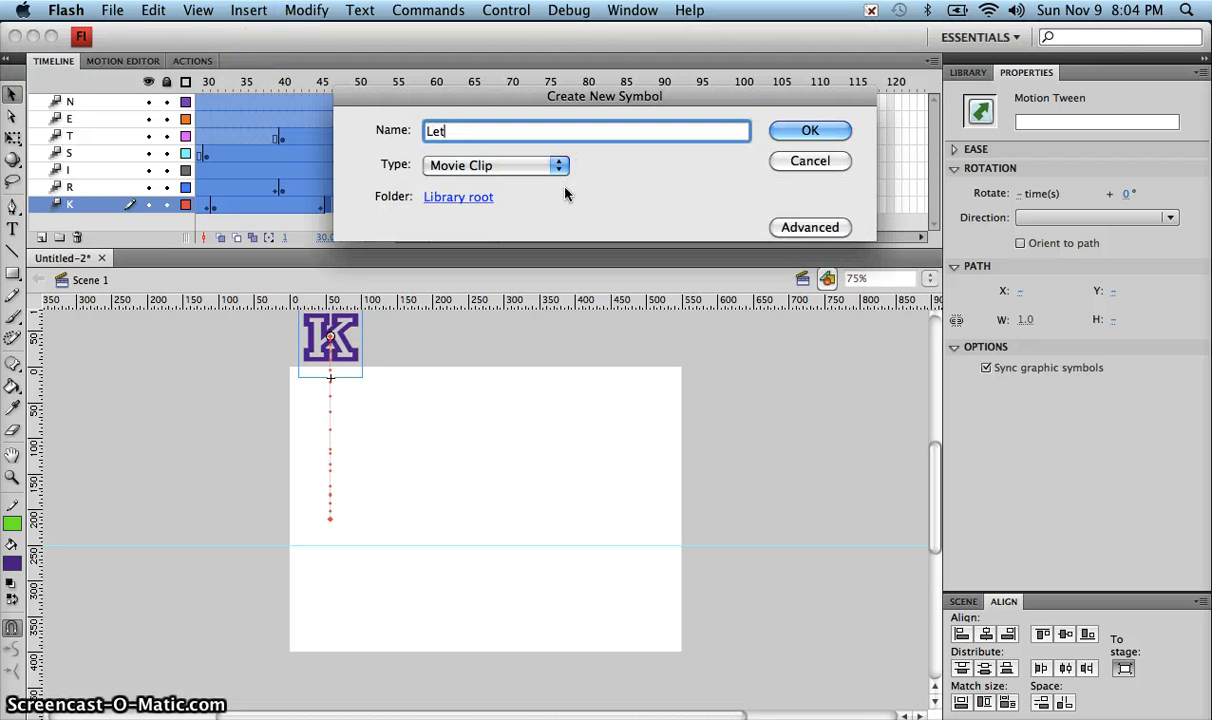
pyautogui.write('ters_movie')
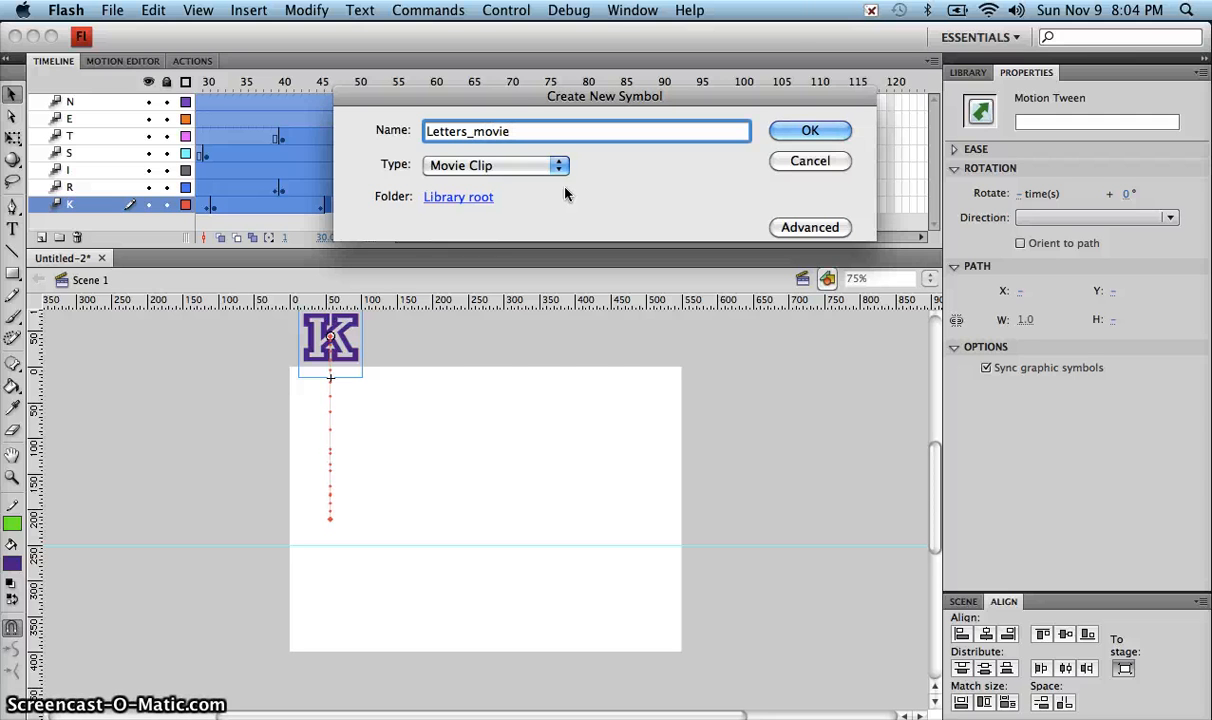
pyautogui.press('Return')
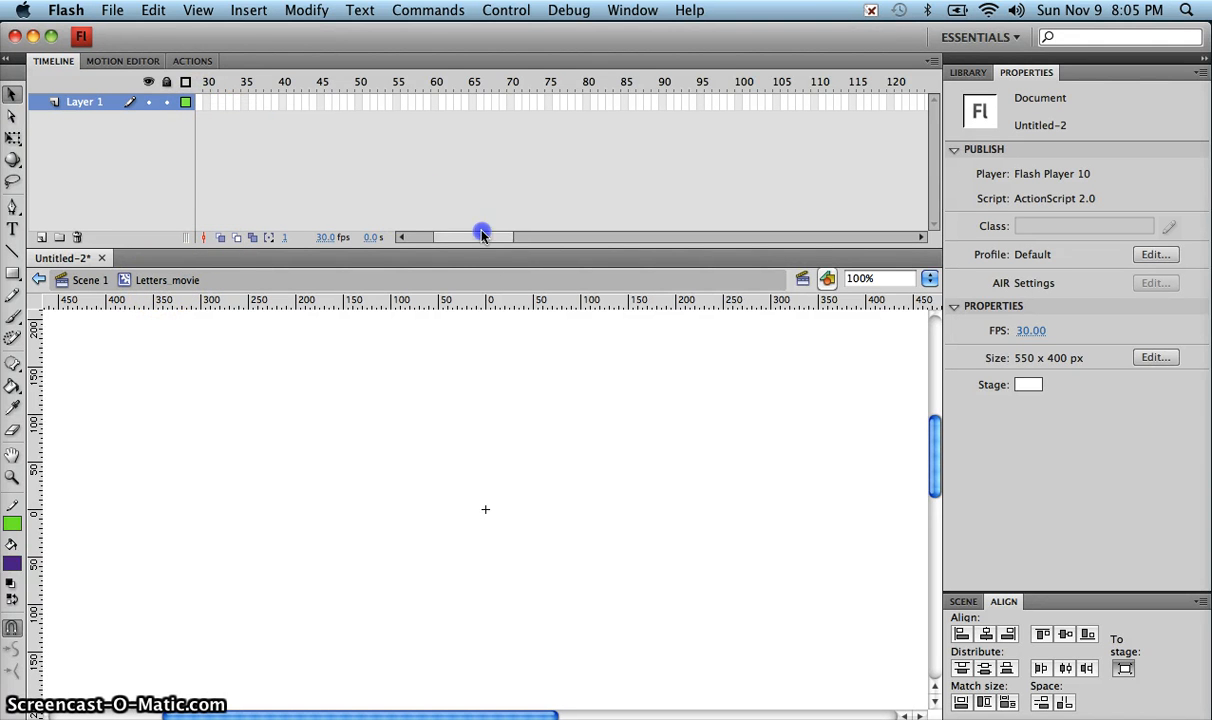
# Paste the copied frames at frame 1 of the Letters_movie symbol's timeline and play the animation.
pyautogui.moveTo(475, 237); pyautogui.dragTo(417, 237)
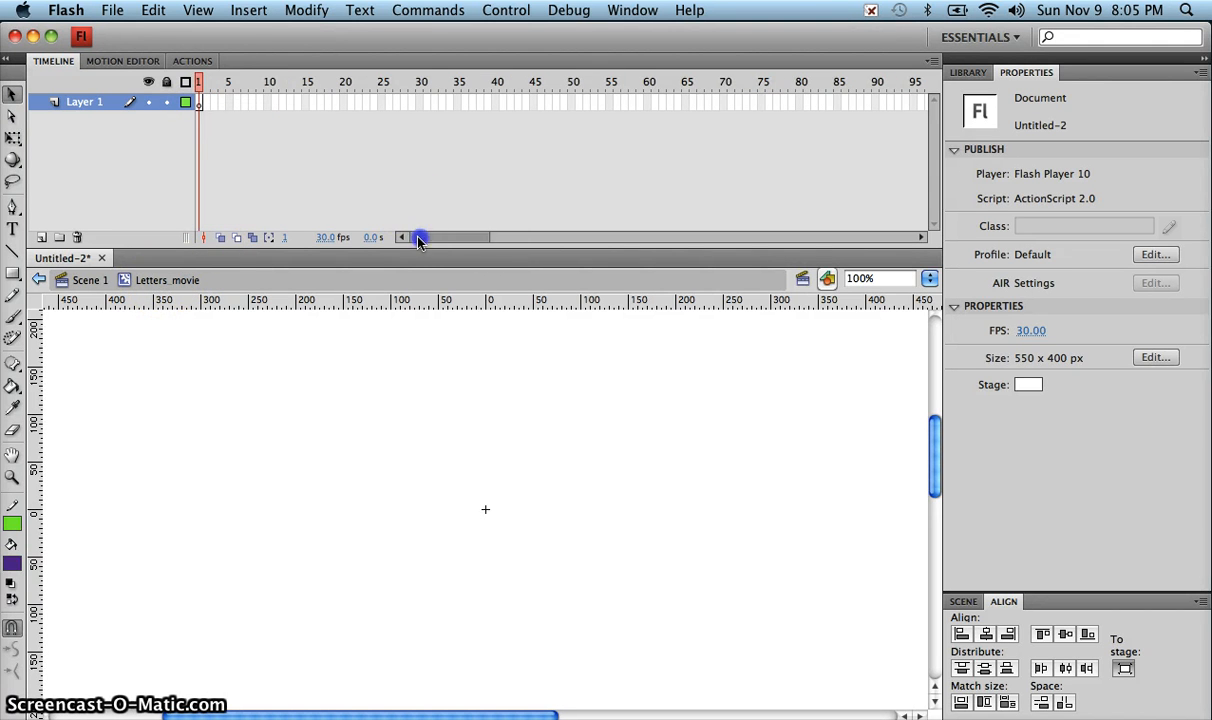
pyautogui.click(201, 104)
pyautogui.rightClick(201, 104)
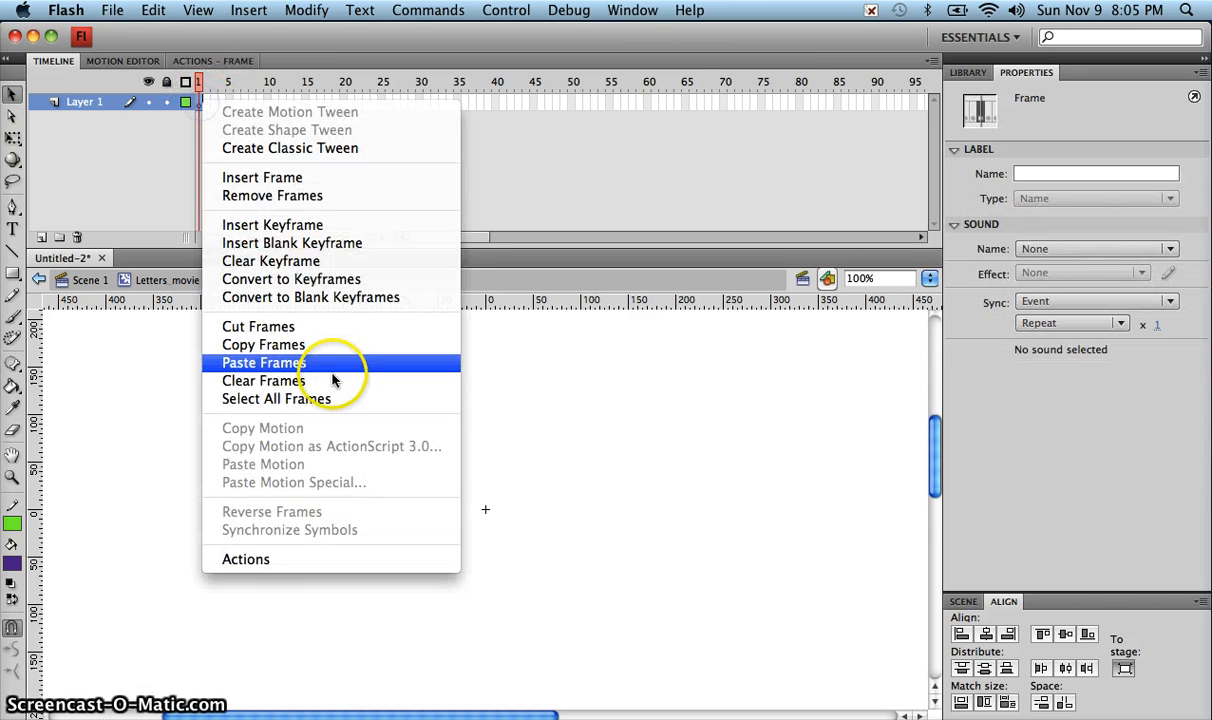
pyautogui.click(324, 363)
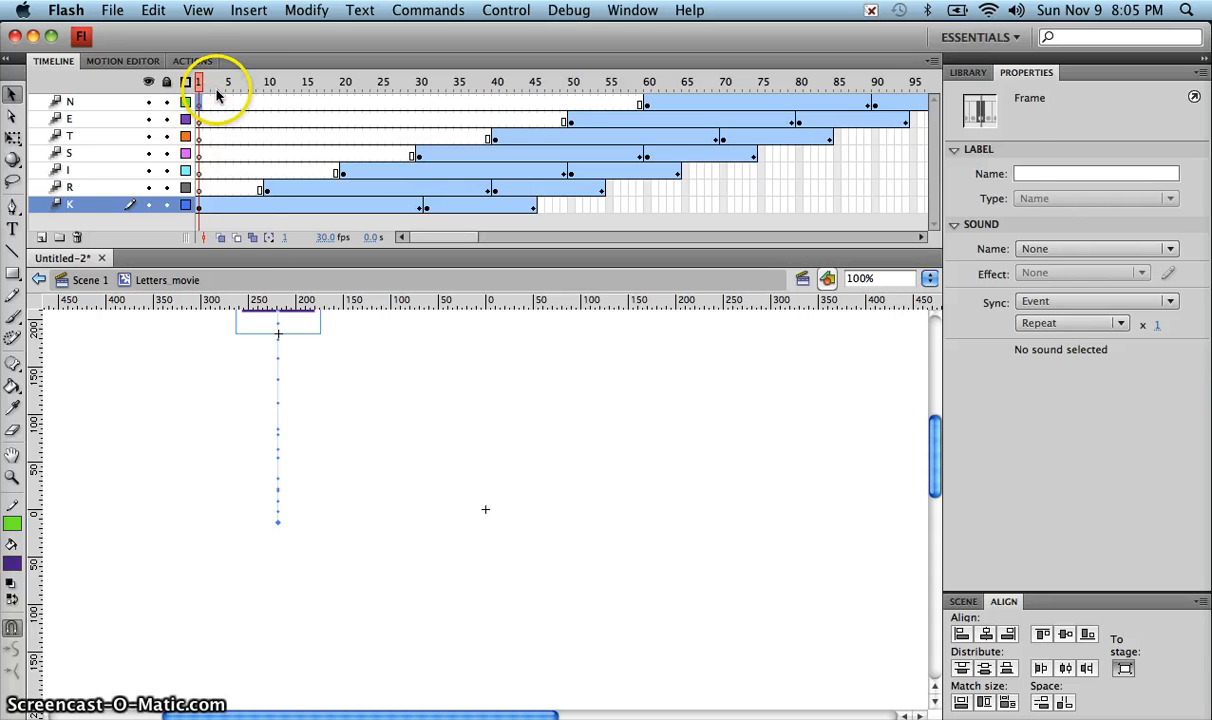
pyautogui.press('Return')
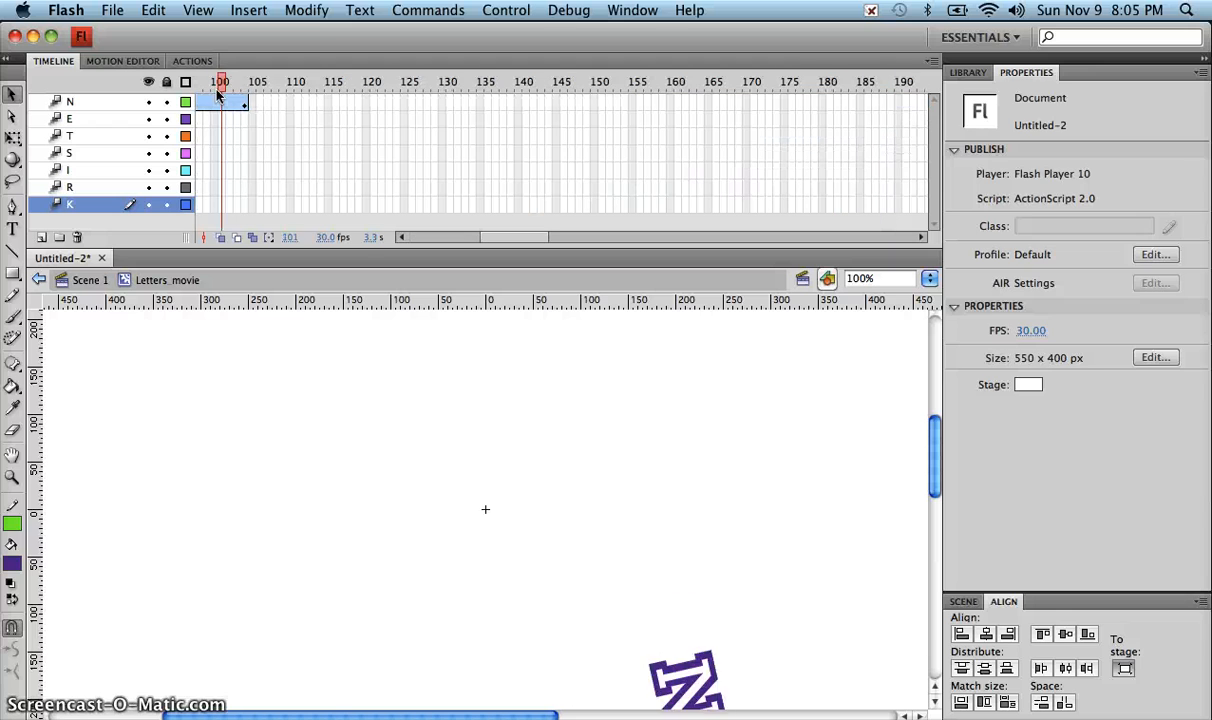
# Return to Scene 1, add a new layer named "letters movie" and place it below the K layer.
pyautogui.click(89, 281)
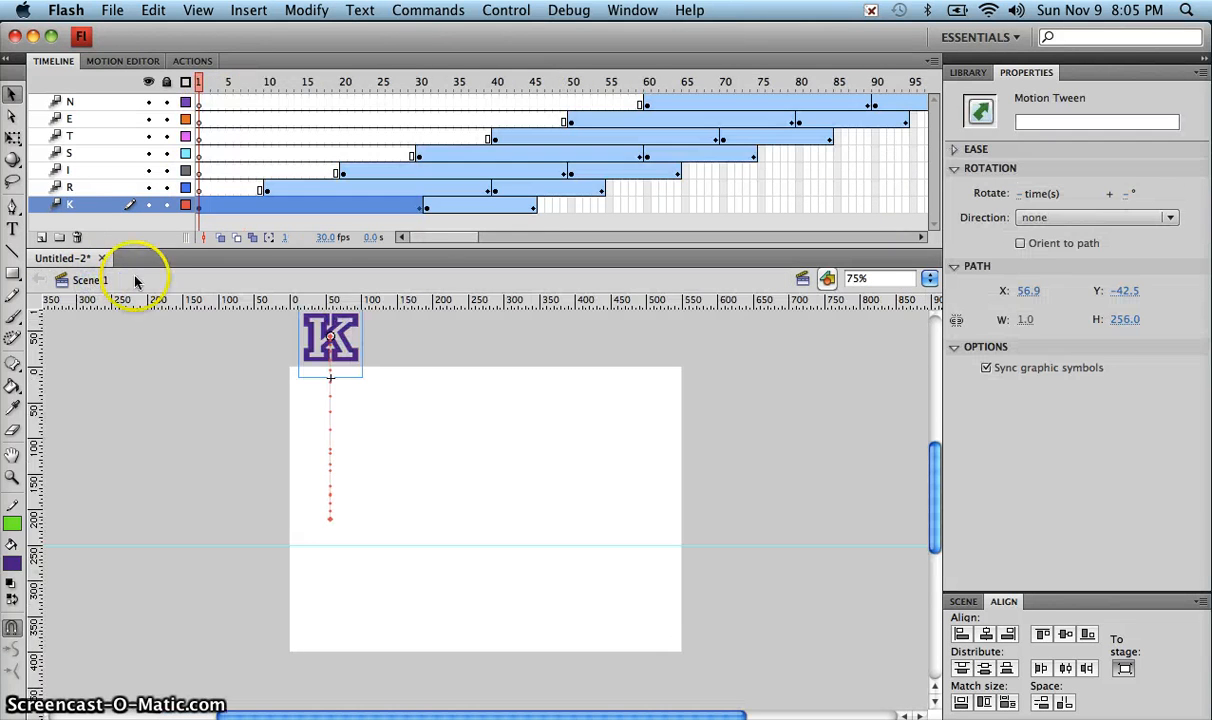
pyautogui.click(41, 237)
pyautogui.doubleClick(101, 205)
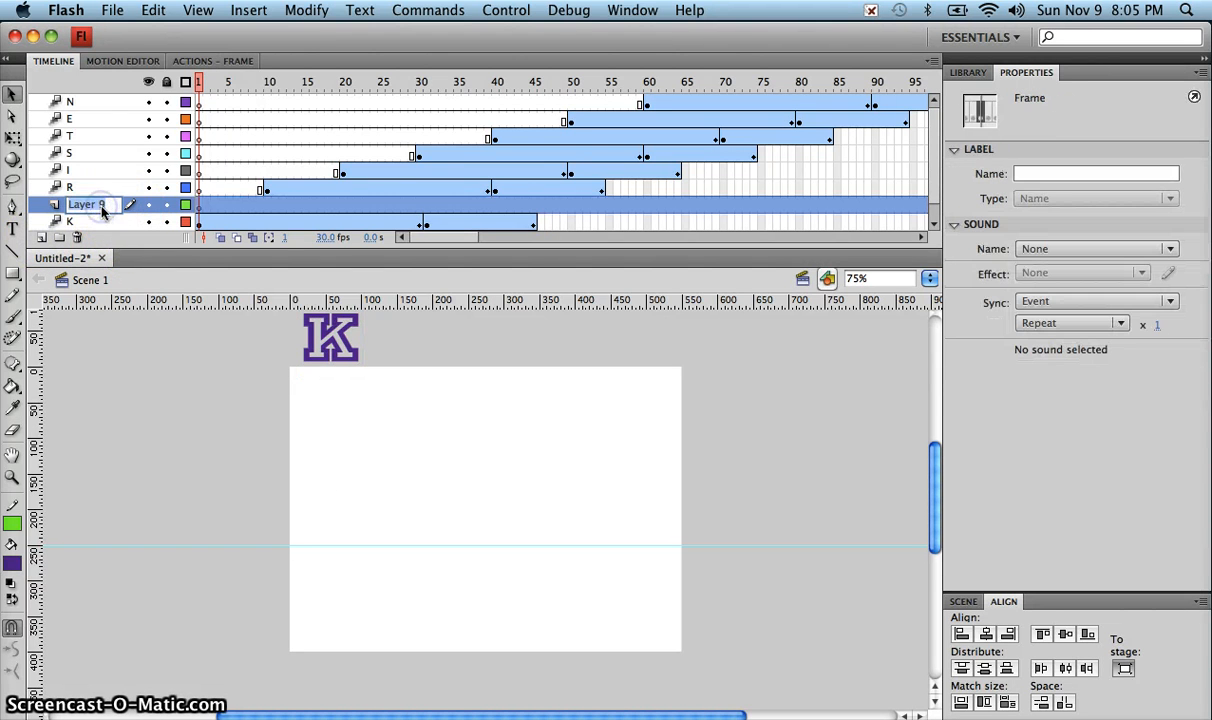
pyautogui.write('letters movi')
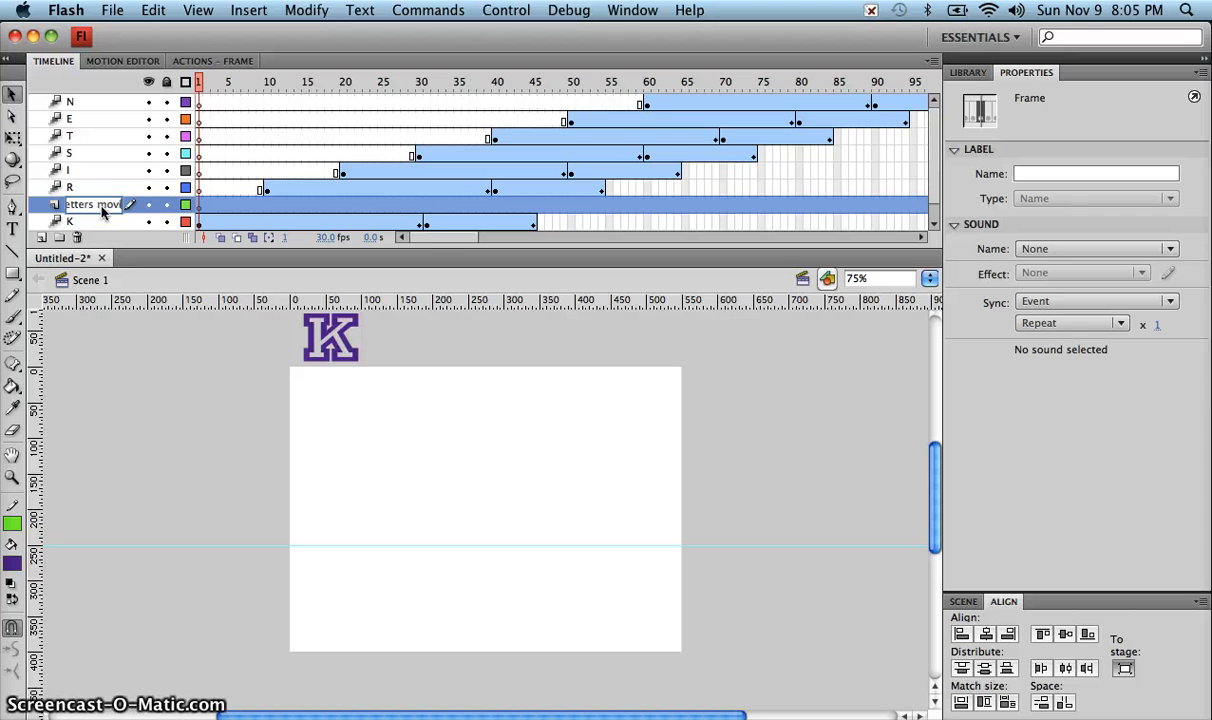
pyautogui.press('Return')
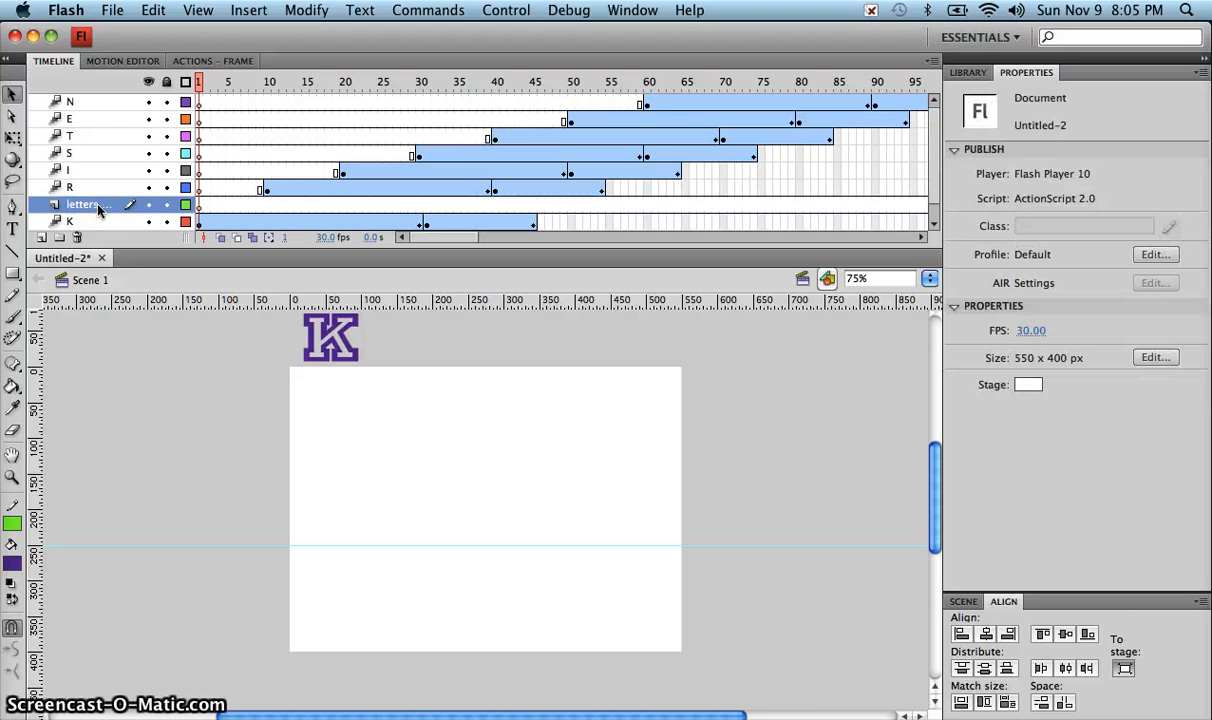
pyautogui.click(81, 204)
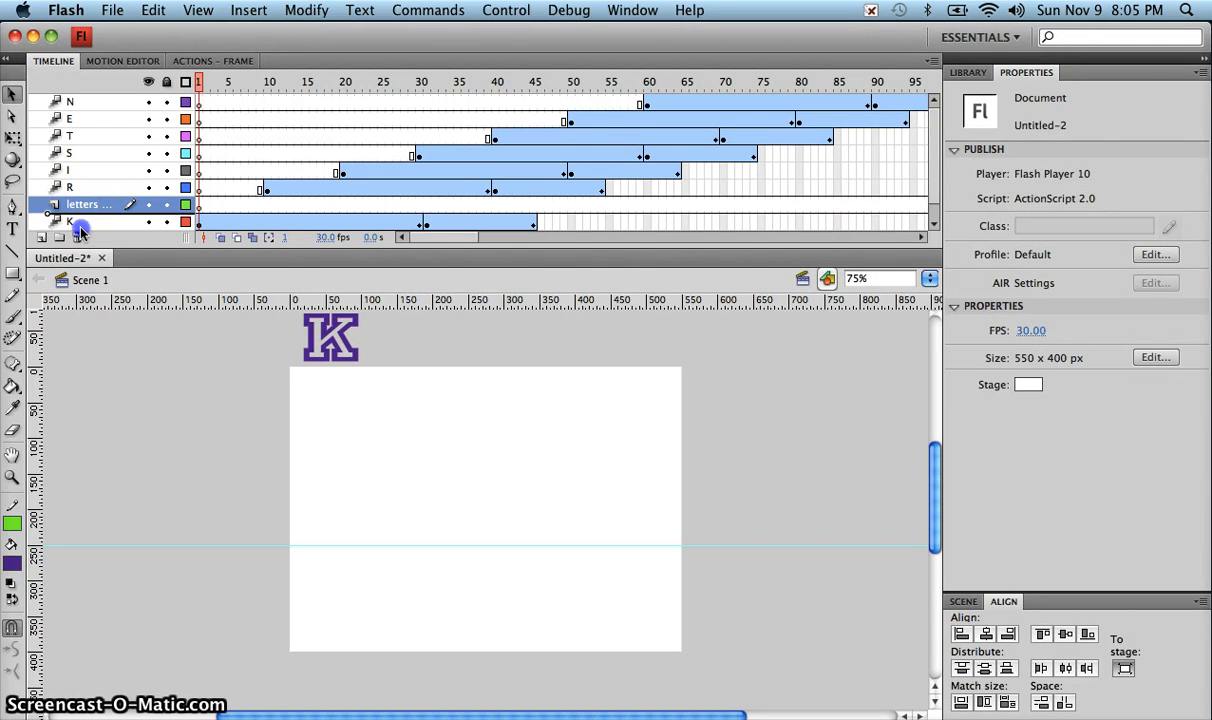
pyautogui.moveTo(80, 230); pyautogui.dragTo(80, 226)
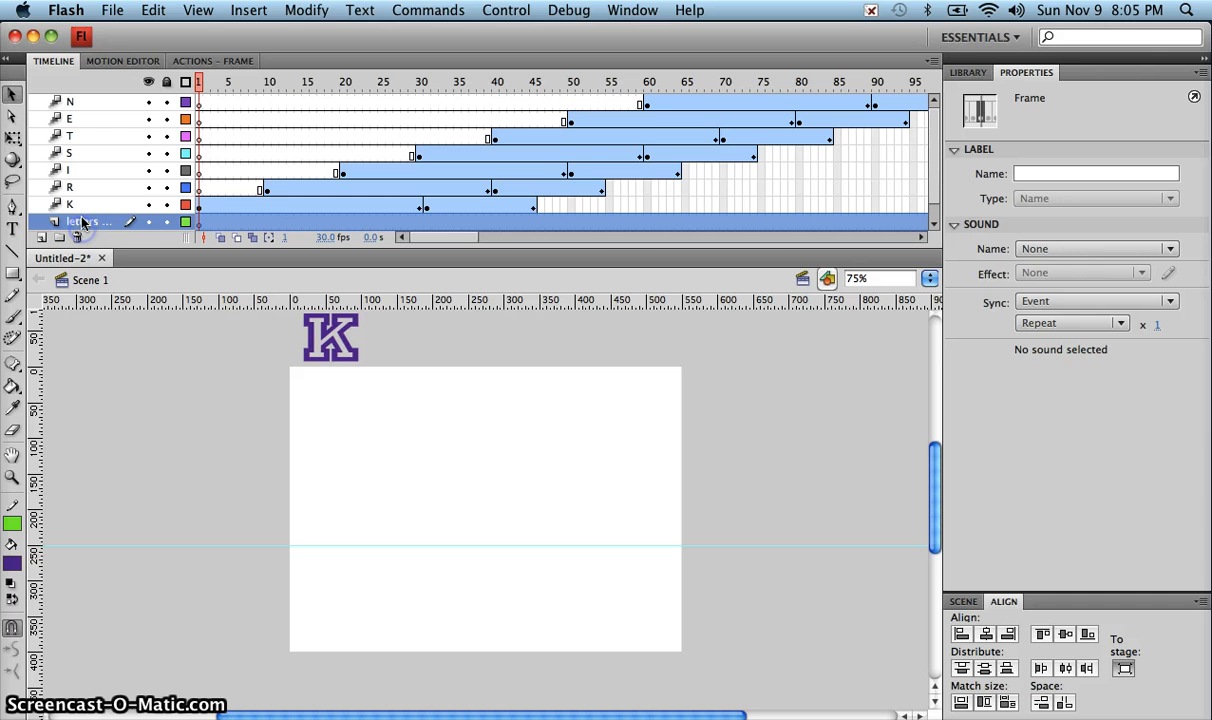
# Place a Letters_movie instance from the library on frame 1 of the letters movie layer, aligned over the existing K above the stage.
pyautogui.click(199, 223)
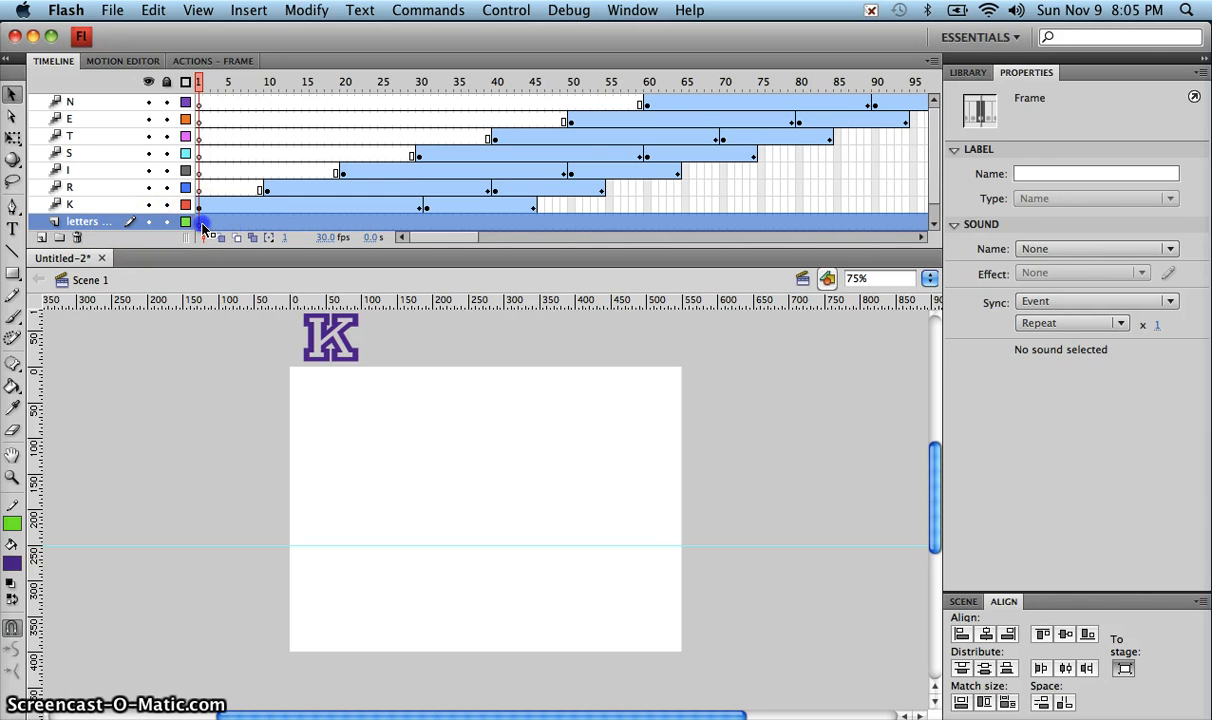
pyautogui.doubleClick(974, 74)
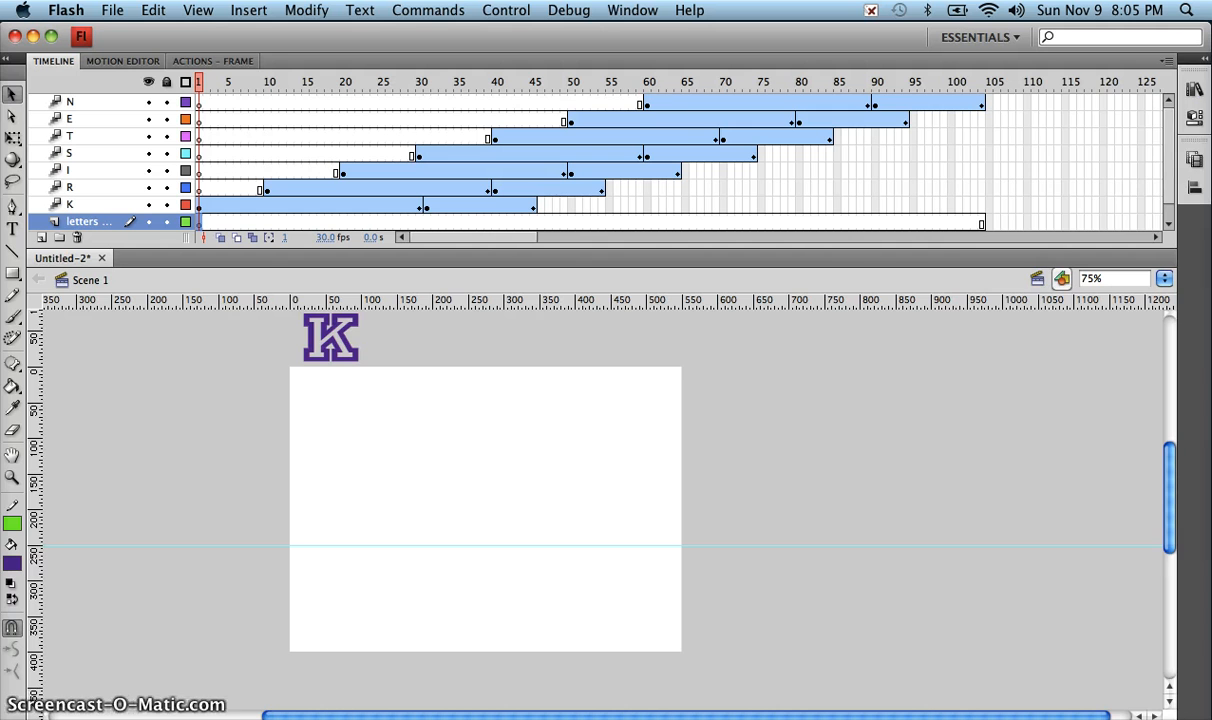
pyautogui.click(1204, 59)
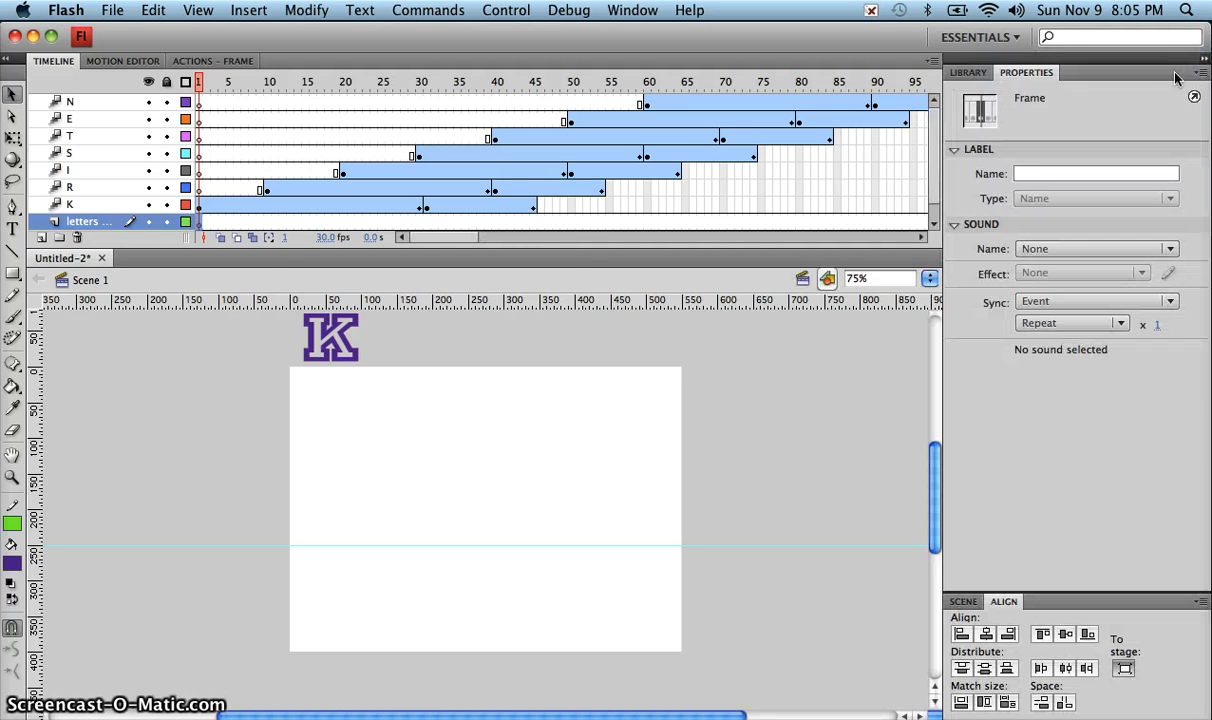
pyautogui.click(969, 73)
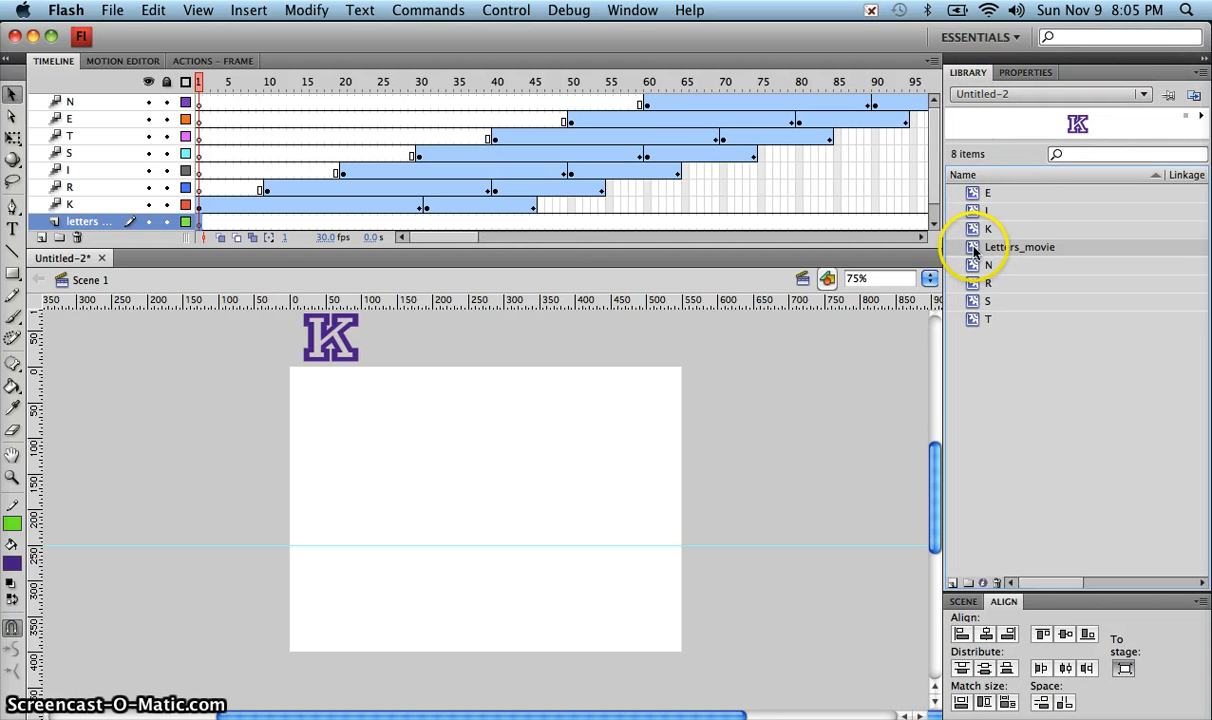
pyautogui.moveTo(974, 248); pyautogui.dragTo(347, 346)
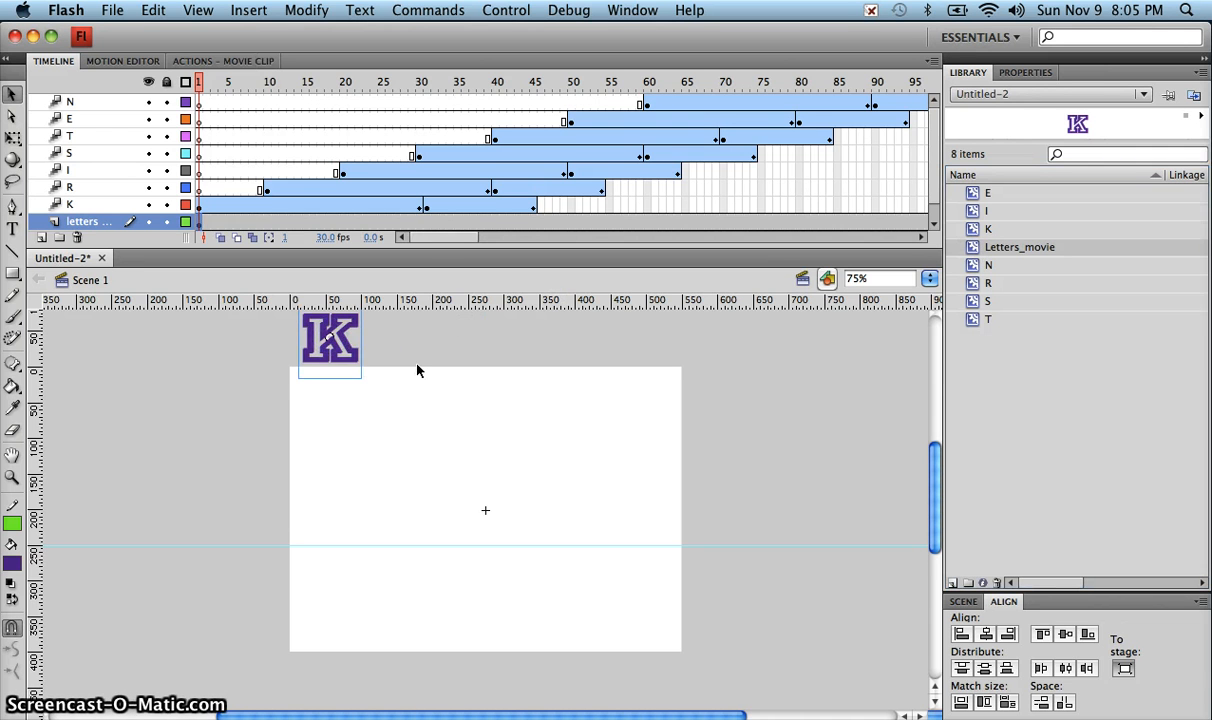
pyautogui.press('Right')
pyautogui.press('Right')
pyautogui.press('Right')
pyautogui.press('Right')
pyautogui.press('Right')
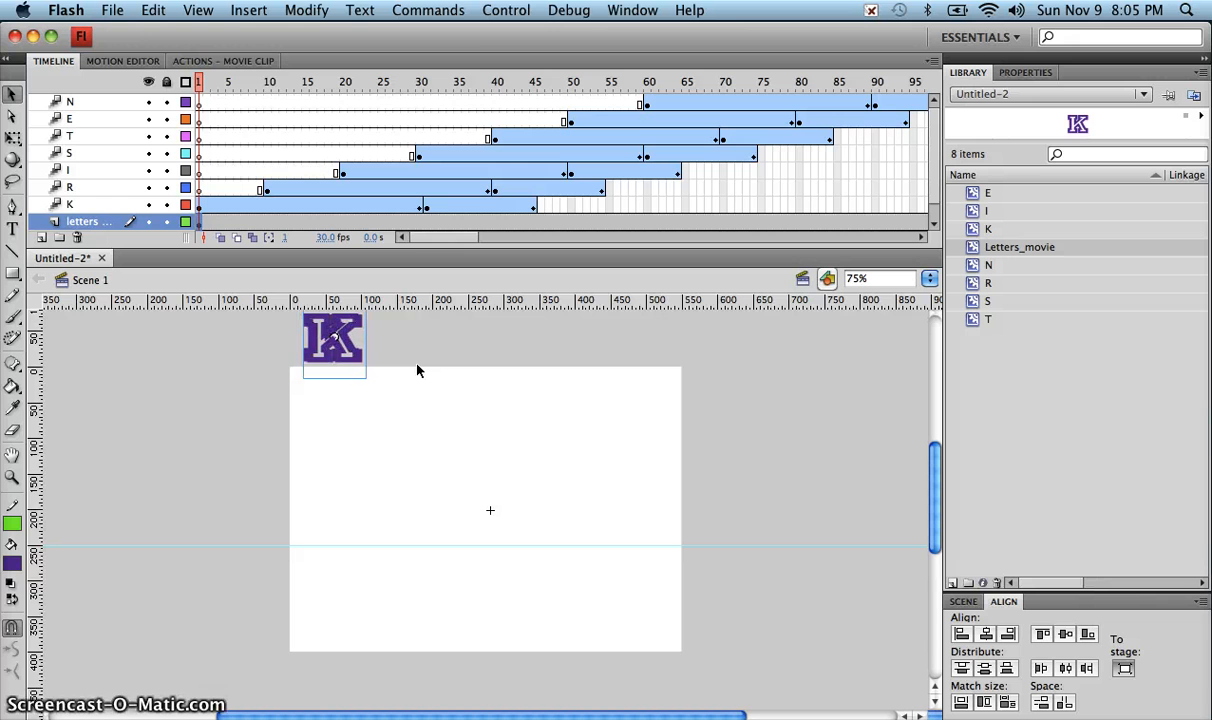
pyautogui.press('Left')
pyautogui.press('Left')
pyautogui.press('Left')
pyautogui.press('Left')
pyautogui.press('Left')
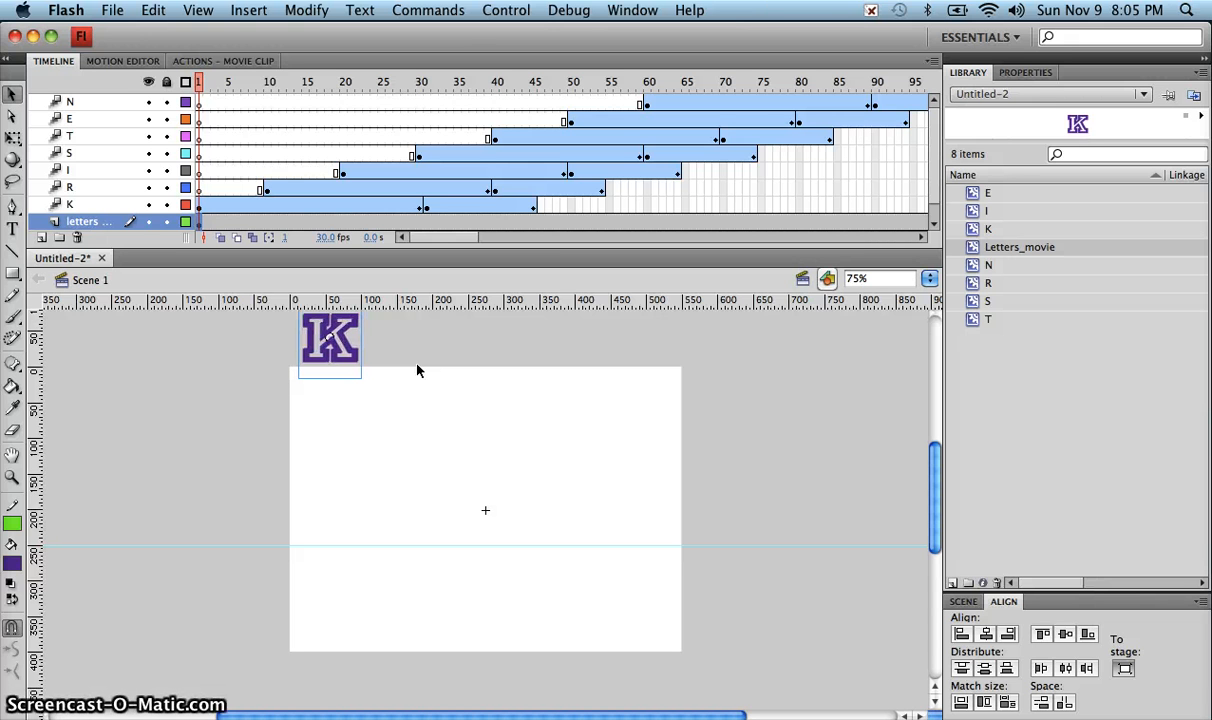
pyautogui.press('Right')
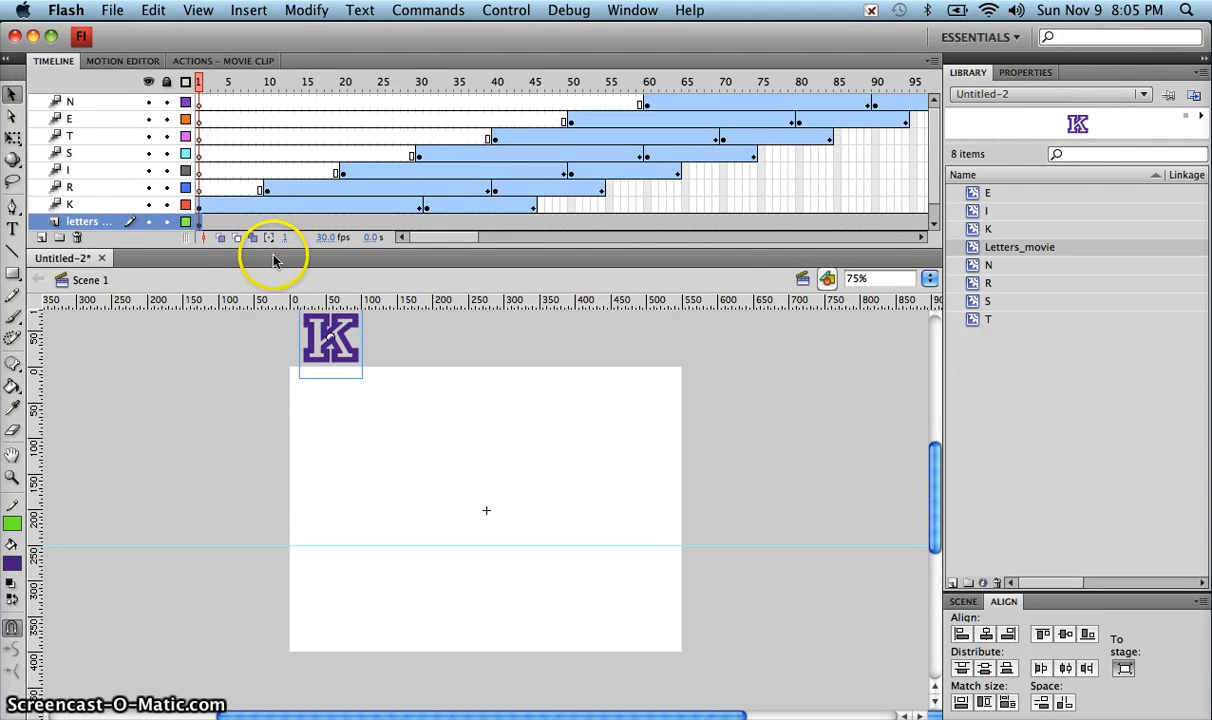
# Delete all the original letter layers from K up to N and test the movie.
pyautogui.click(115, 205)
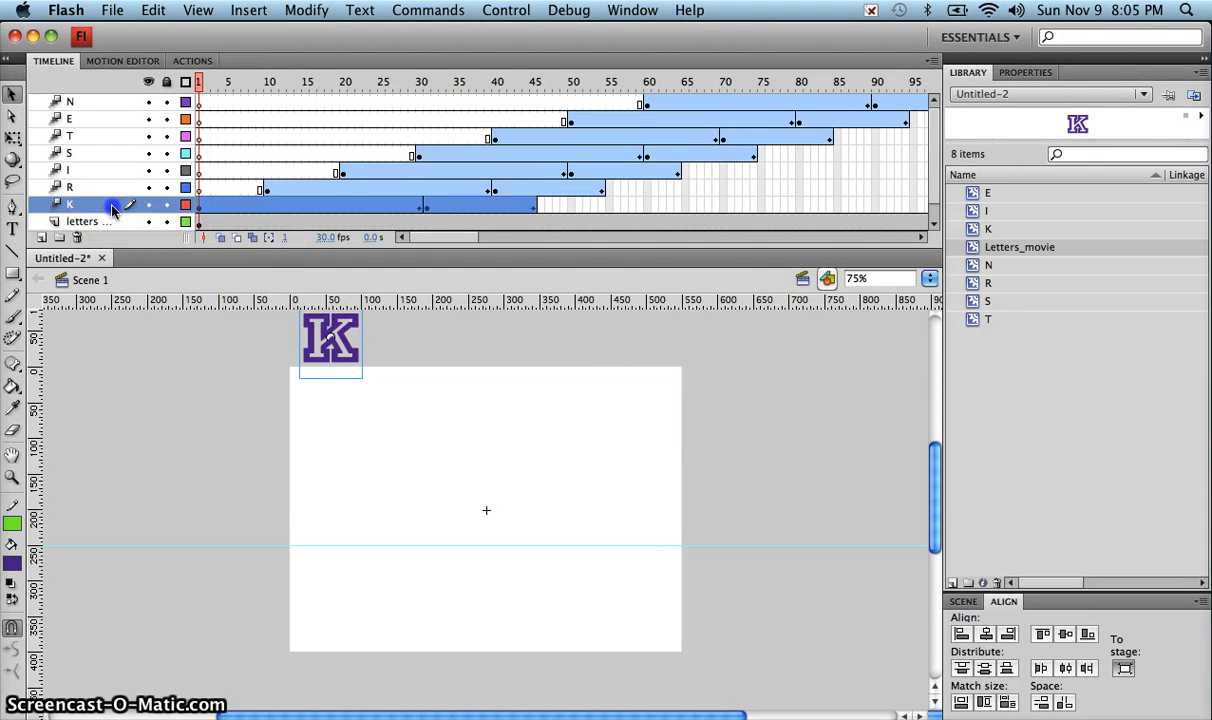
pyautogui.keyDown('shift'); pyautogui.click(110, 103); pyautogui.keyUp('shift')
pyautogui.moveTo(110, 103); pyautogui.dragTo(76, 240)
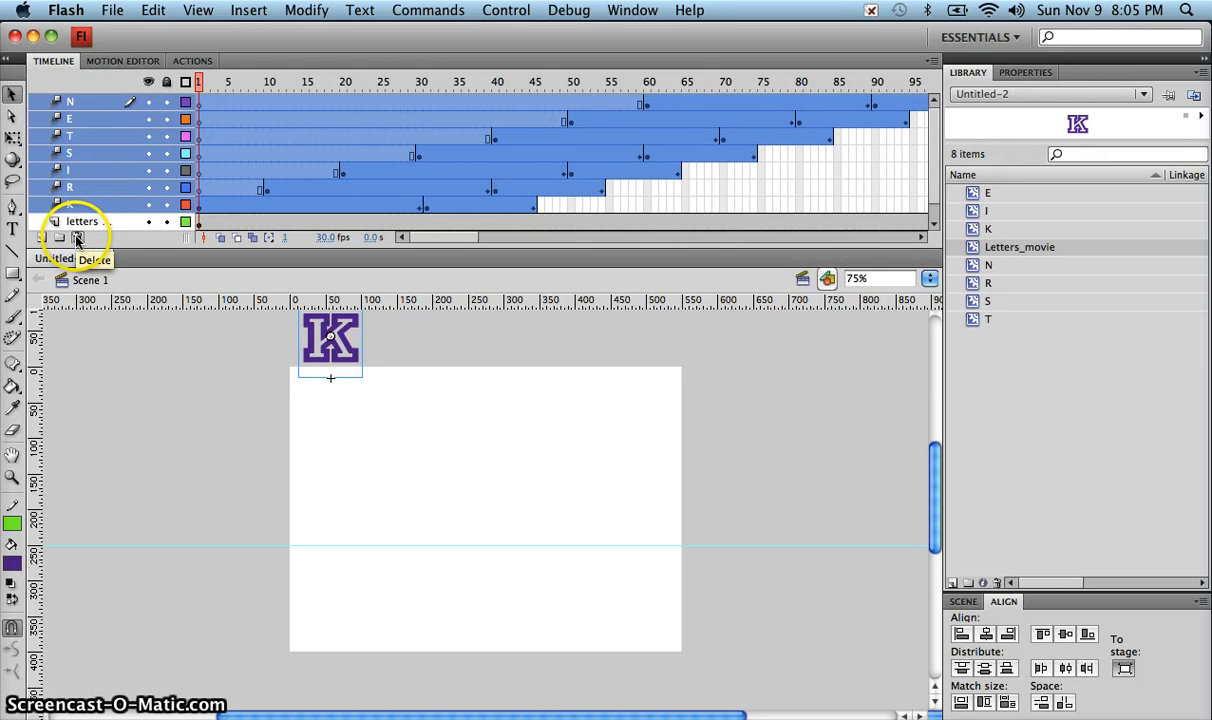
pyautogui.click(77, 240)
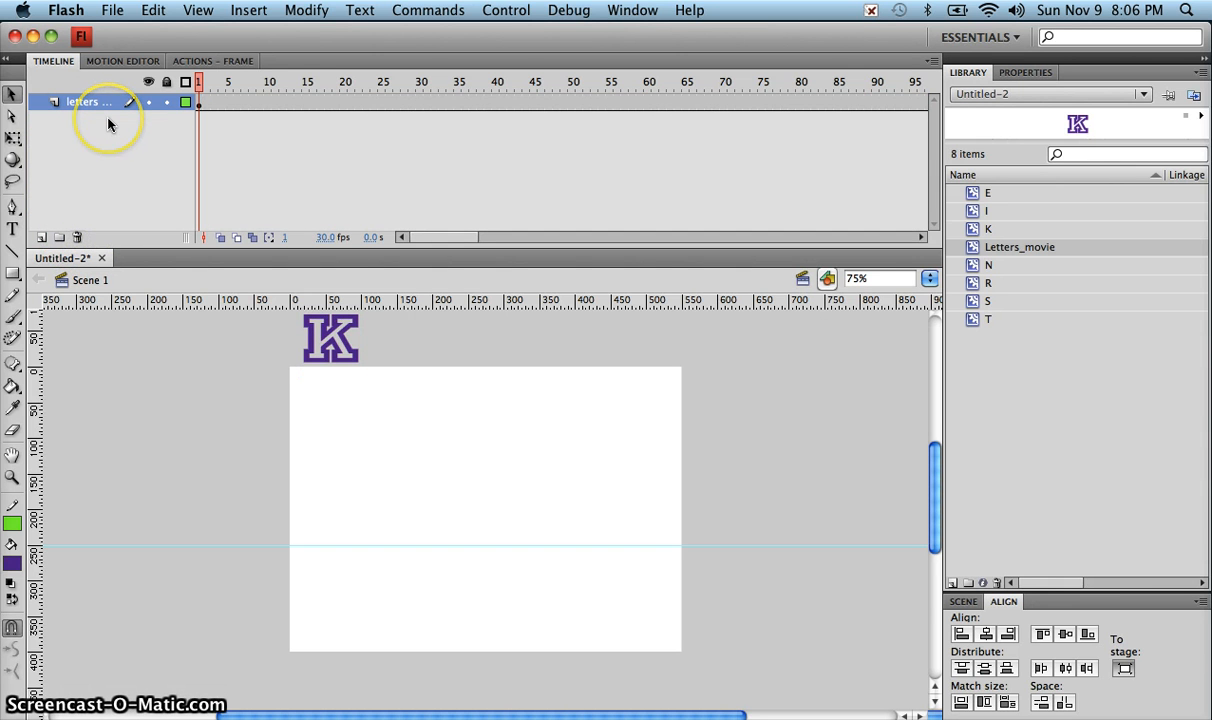
pyautogui.press('super+Return')
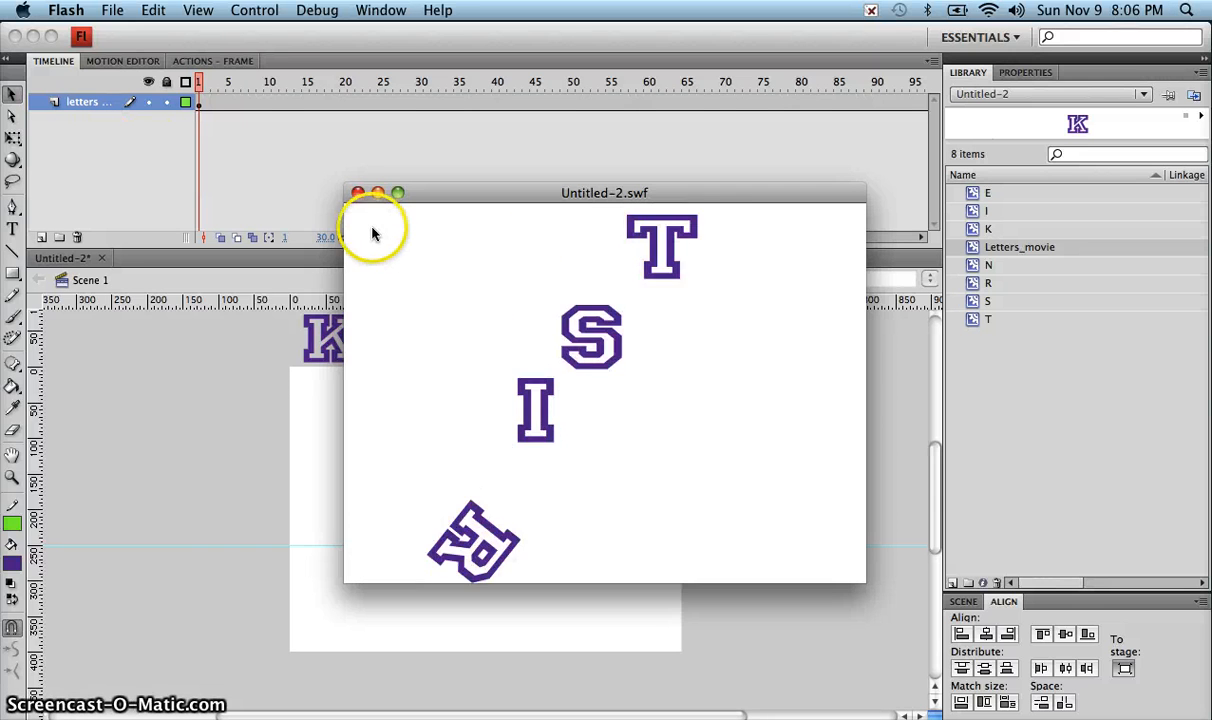
pyautogui.click(357, 193)
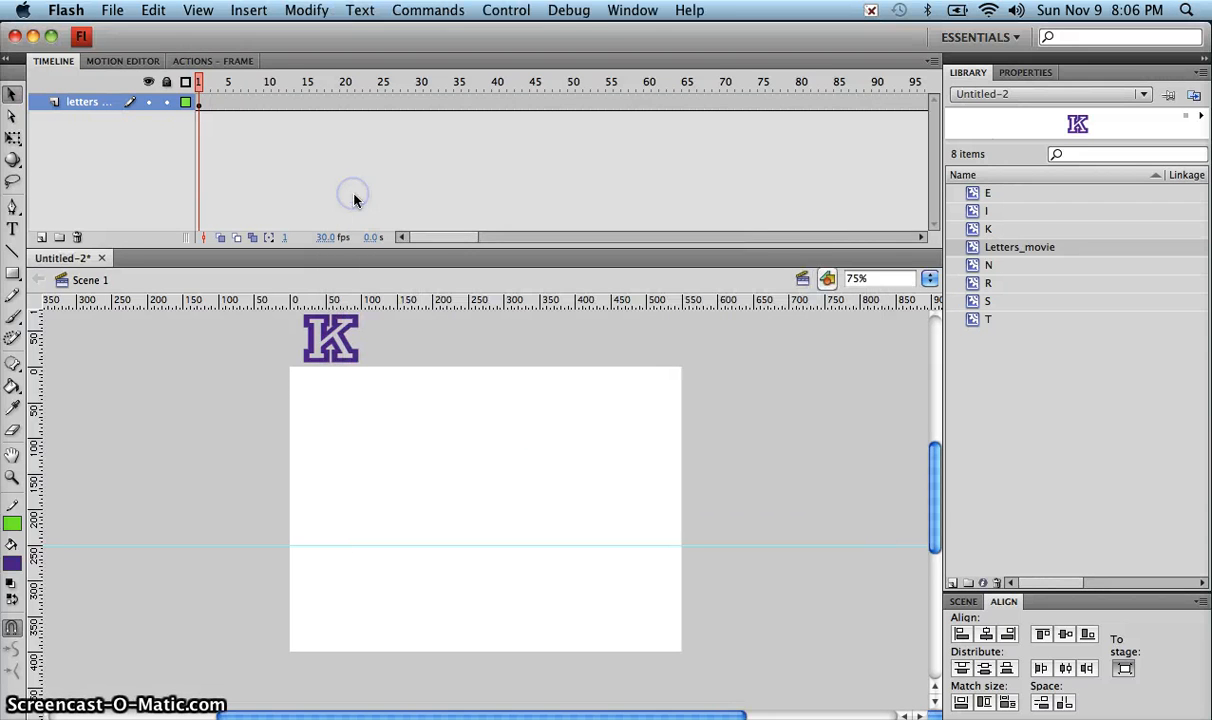
# Add a new layer named "shadow" and move it below the letters movie layer.
pyautogui.click(42, 236)
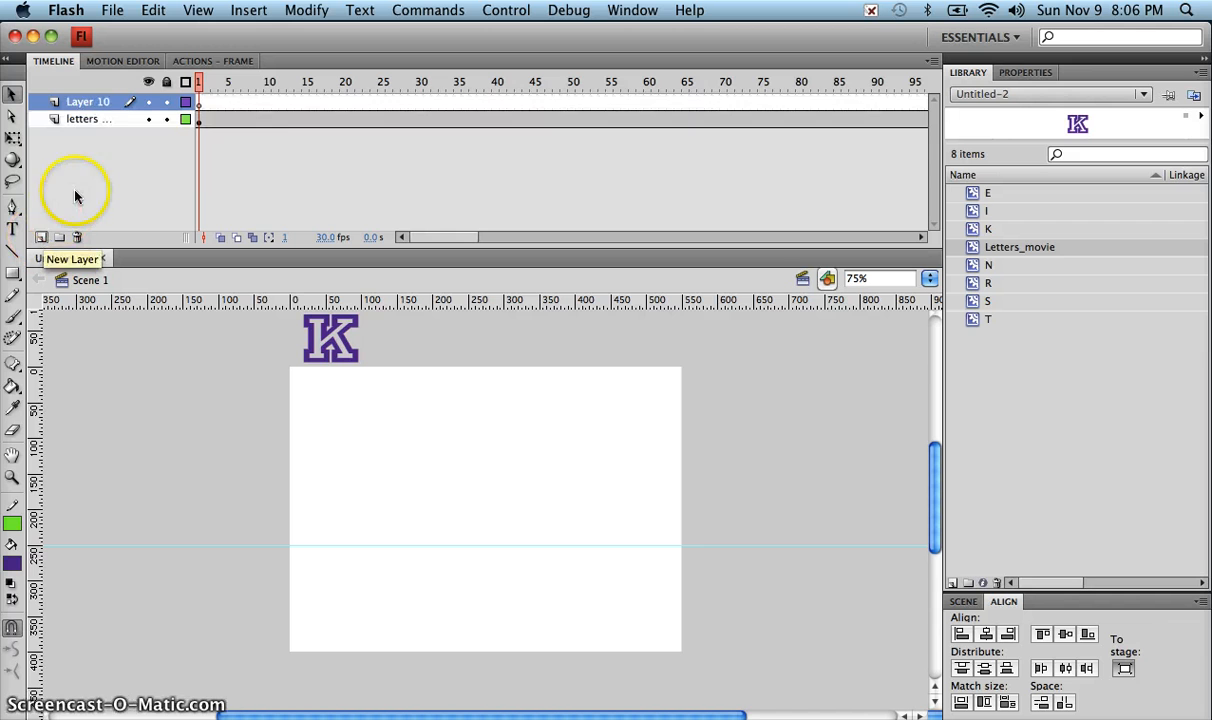
pyautogui.doubleClick(89, 105)
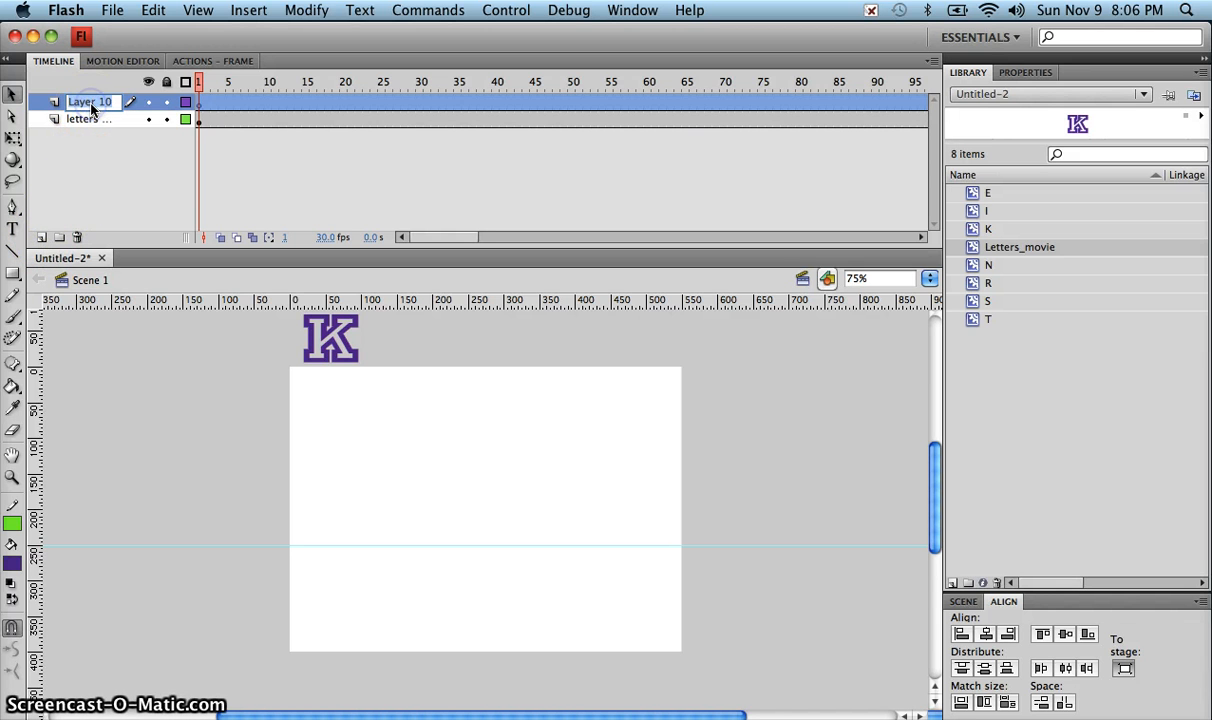
pyautogui.write('sa')
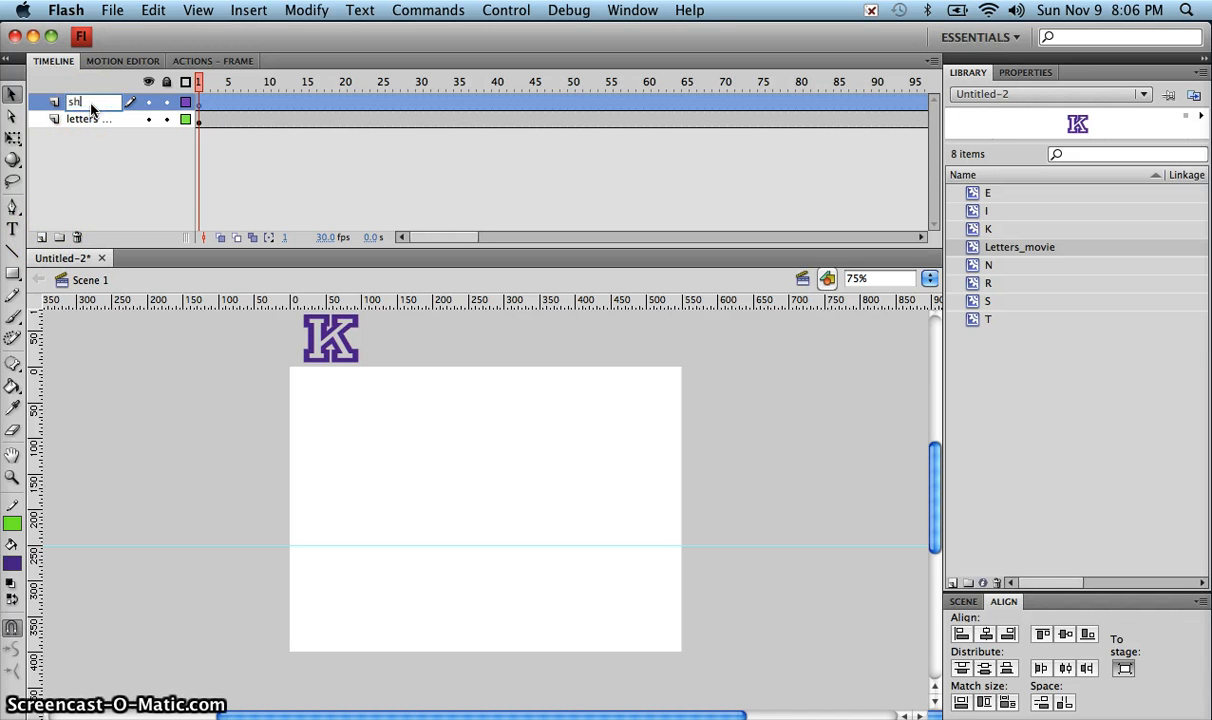
pyautogui.write('adow')
pyautogui.press('Return')
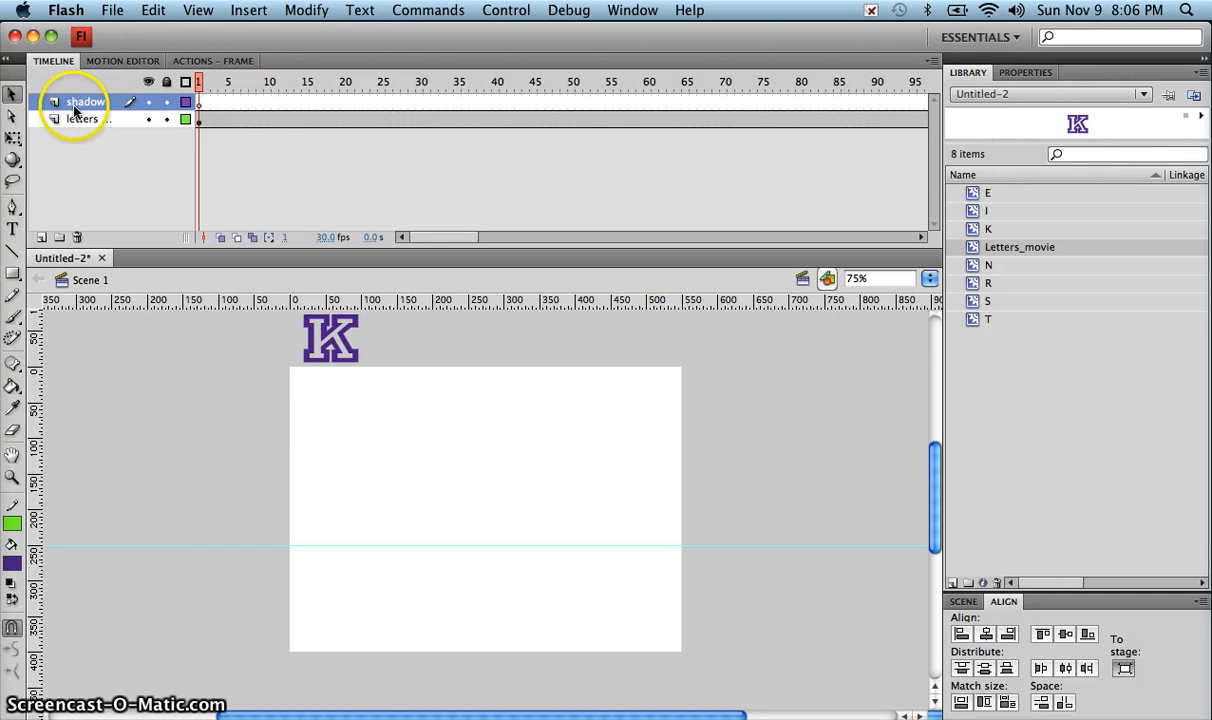
pyautogui.moveTo(76, 125); pyautogui.dragTo(74, 122)
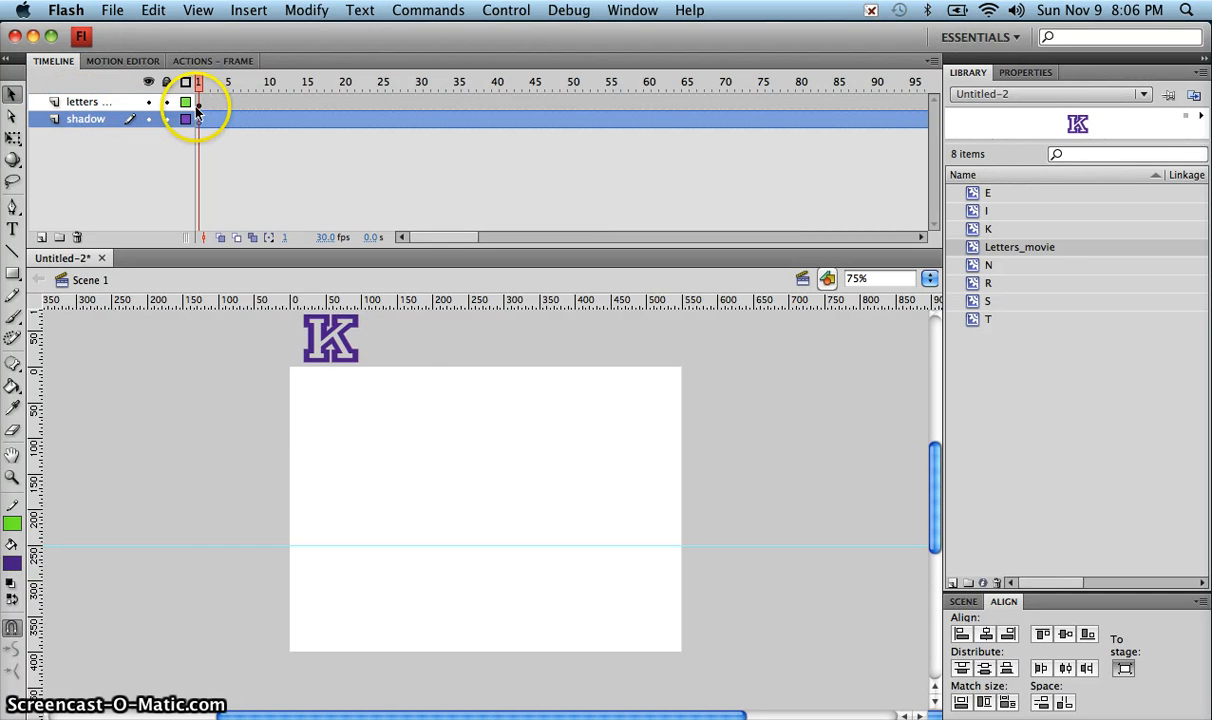
# Copy frame 1 of the letters movie layer and paste it into frame 1 of the shadow layer.
pyautogui.click(200, 103)
pyautogui.rightClick(200, 105)
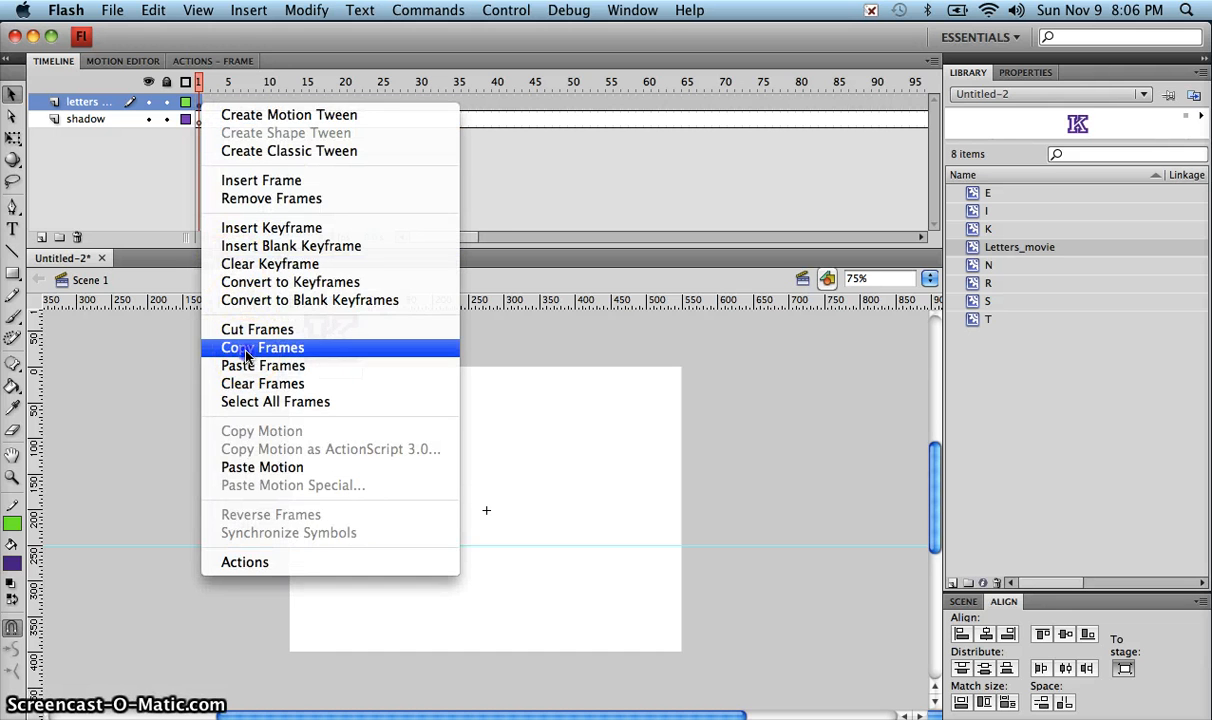
pyautogui.click(252, 347)
pyautogui.click(200, 120)
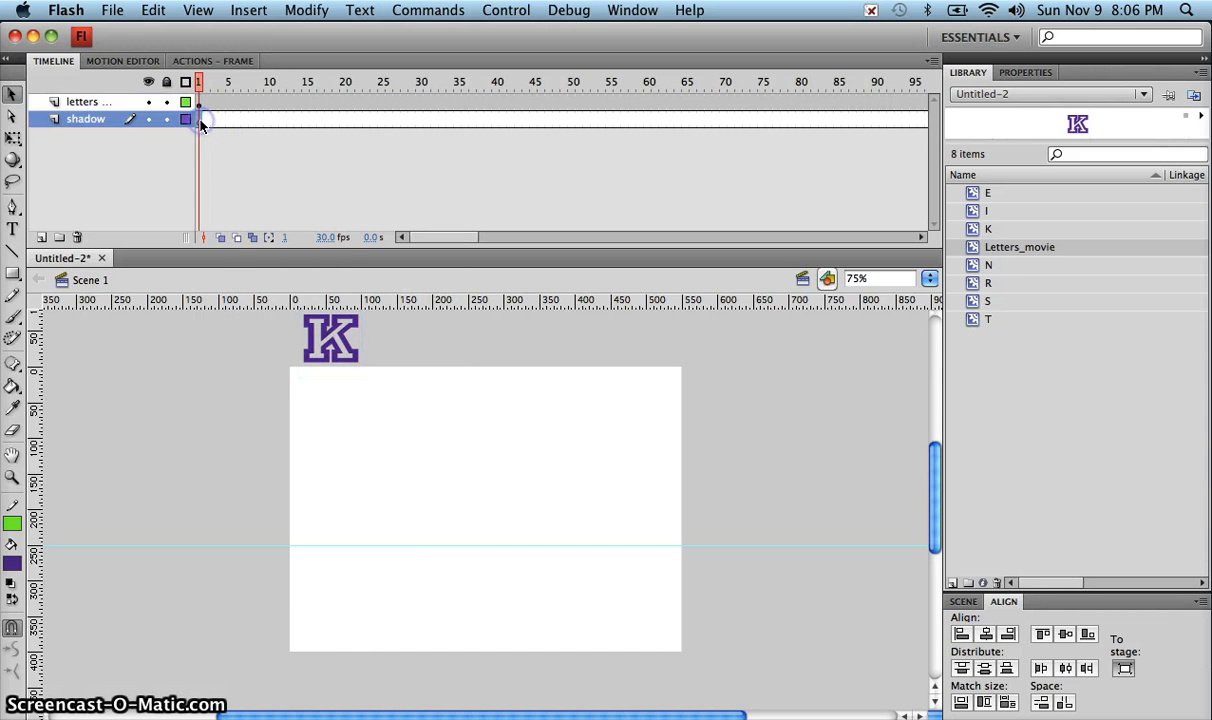
pyautogui.rightClick(200, 120)
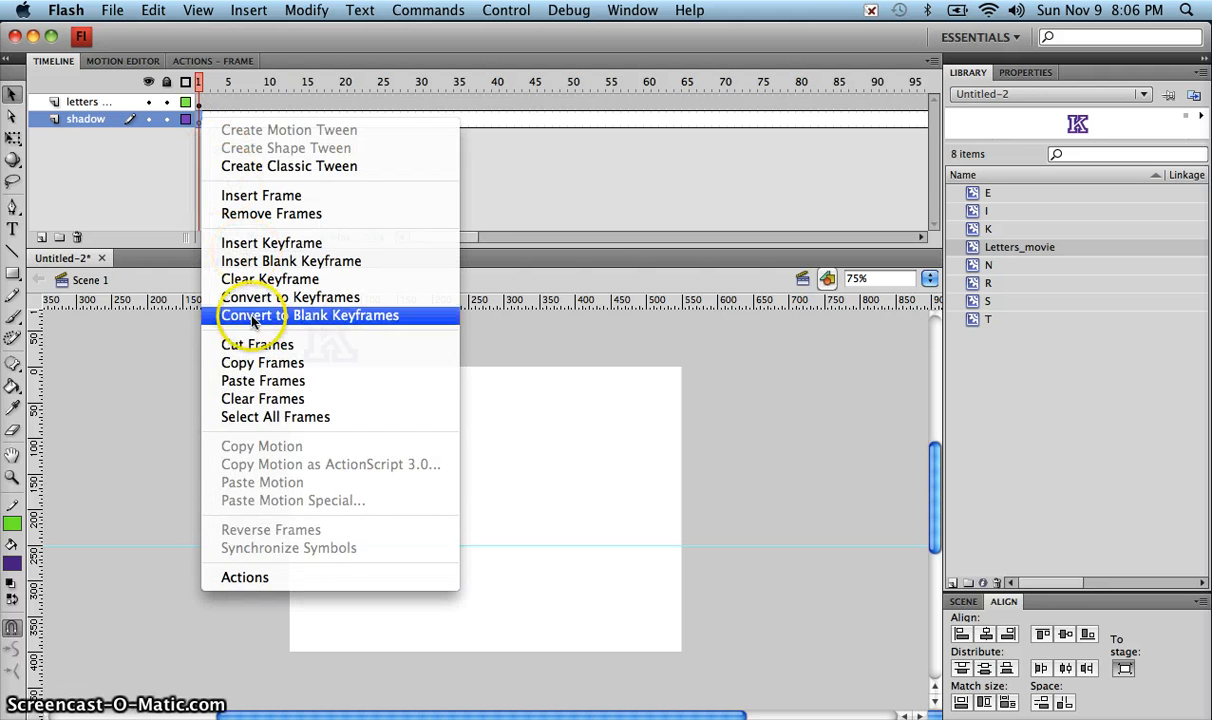
pyautogui.click(263, 381)
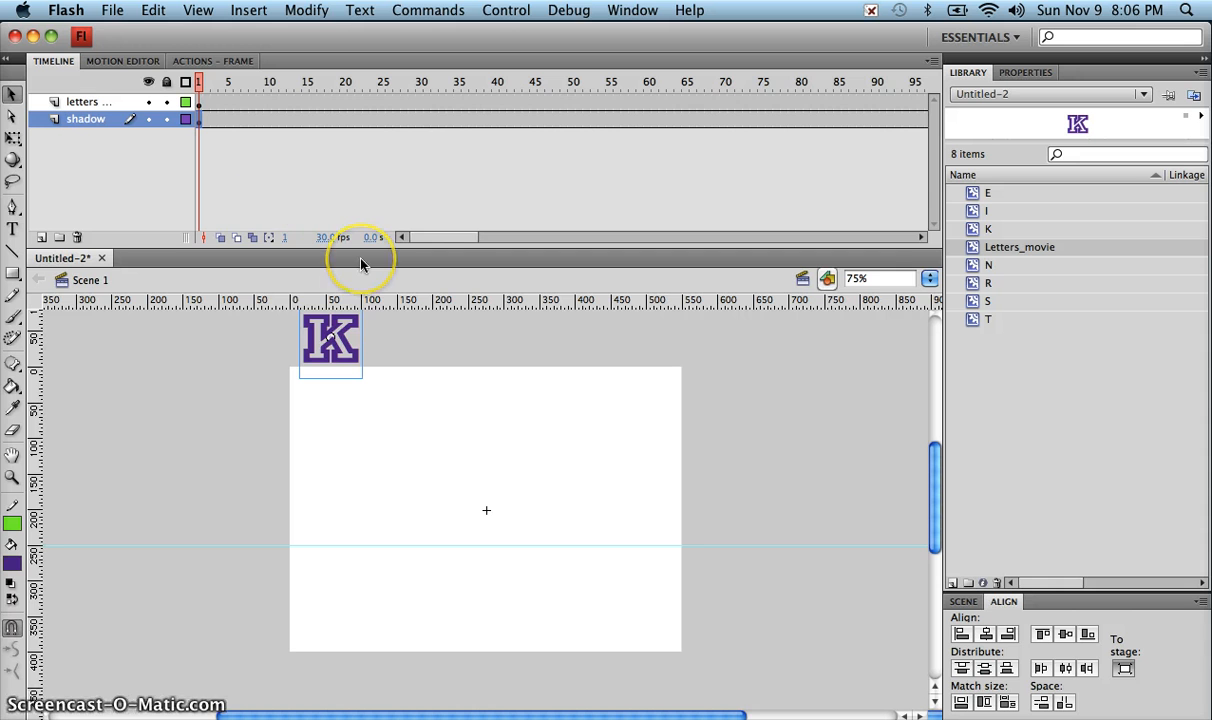
# Flip the Letters_movie instance on the shadow layer vertically.
pyautogui.click(300, 12)
pyautogui.click(300, 14)
pyautogui.click(300, 14)
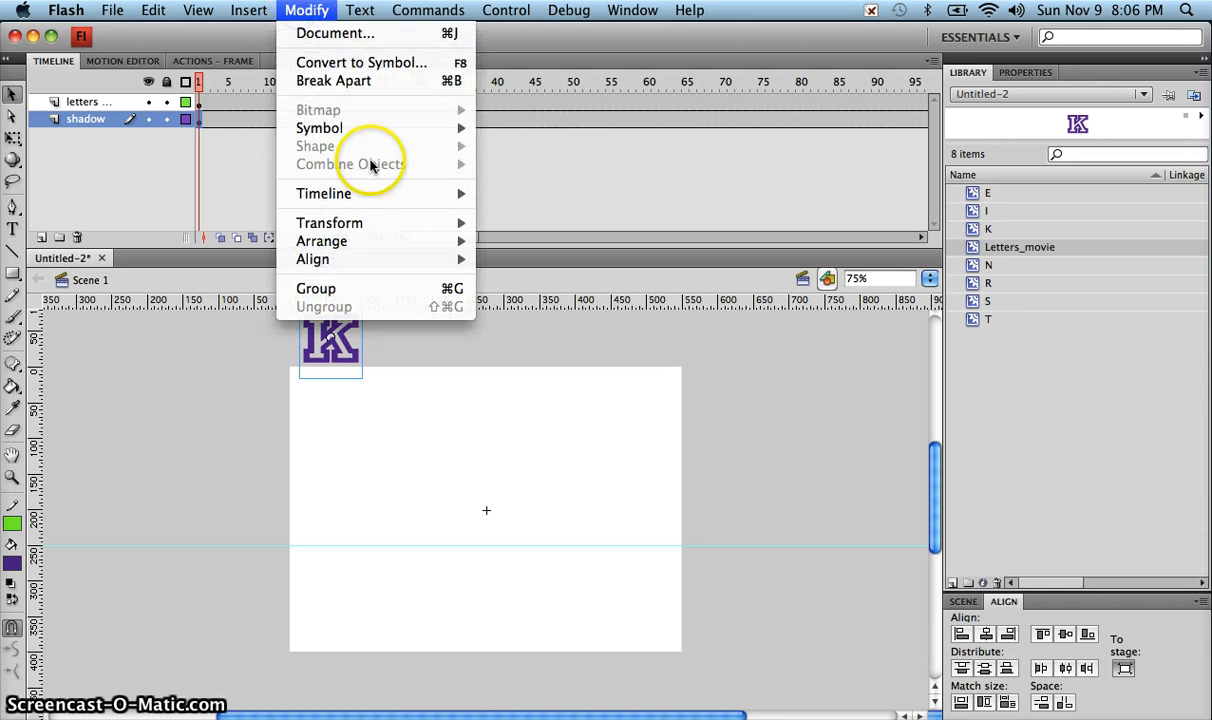
pyautogui.moveTo(413, 224)
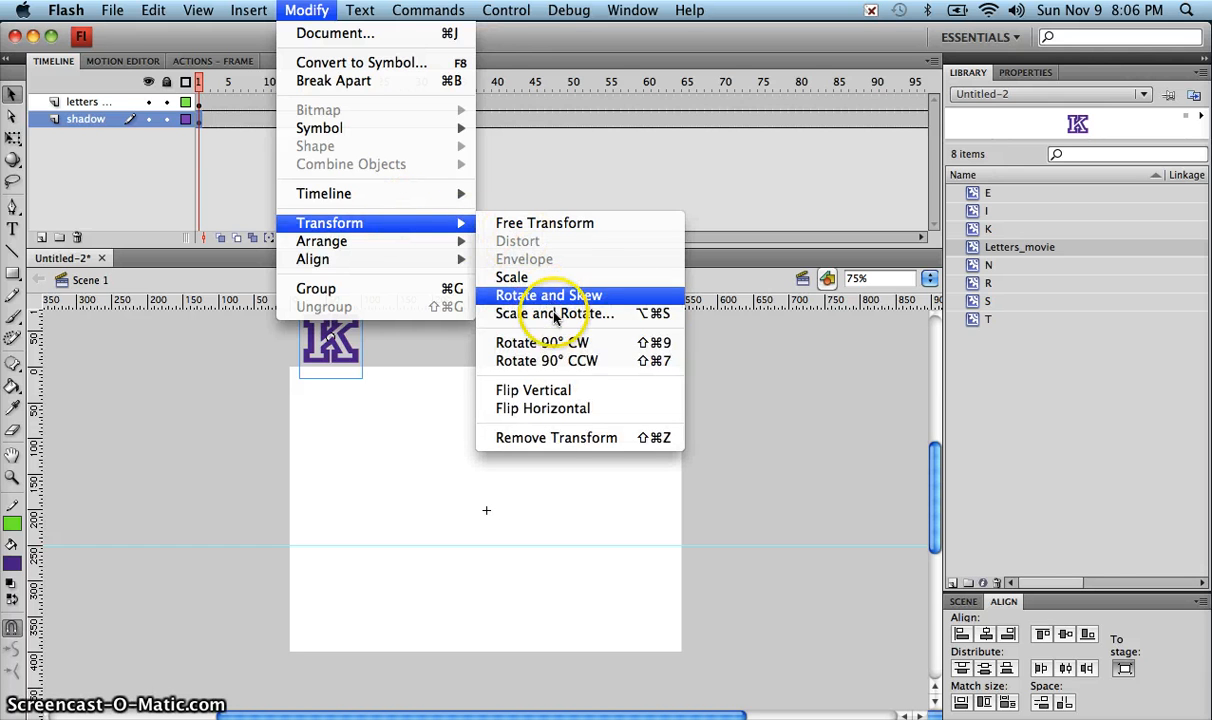
pyautogui.click(563, 391)
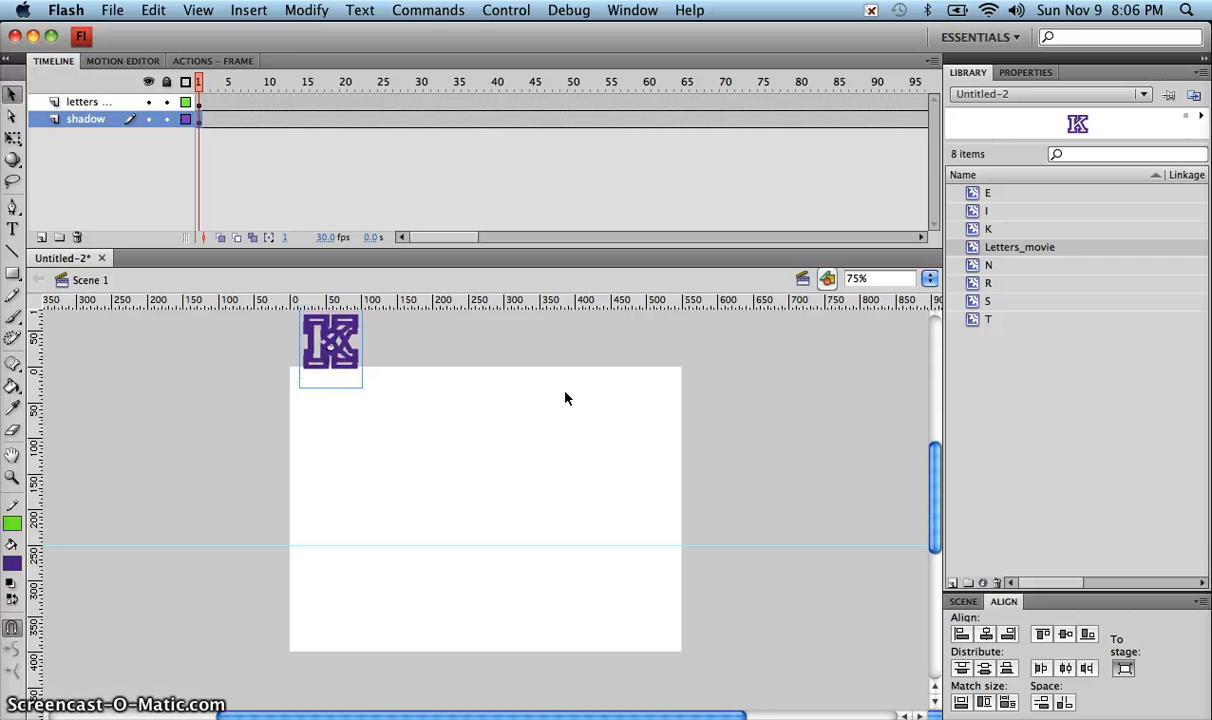
# Move the flipped instance on the shadow layer straight down about 450 px, so its K sits at the stage's bottom edge.
pyautogui.hotkey('shift', 'Down')
pyautogui.hotkey('shift', 'Down')
pyautogui.hotkey('shift', 'Down')
pyautogui.hotkey('shift', 'Down')
pyautogui.hotkey('shift', 'Down')
pyautogui.hotkey('shift', 'Down')
pyautogui.hotkey('shift', 'Down')
pyautogui.hotkey('shift', 'Down')
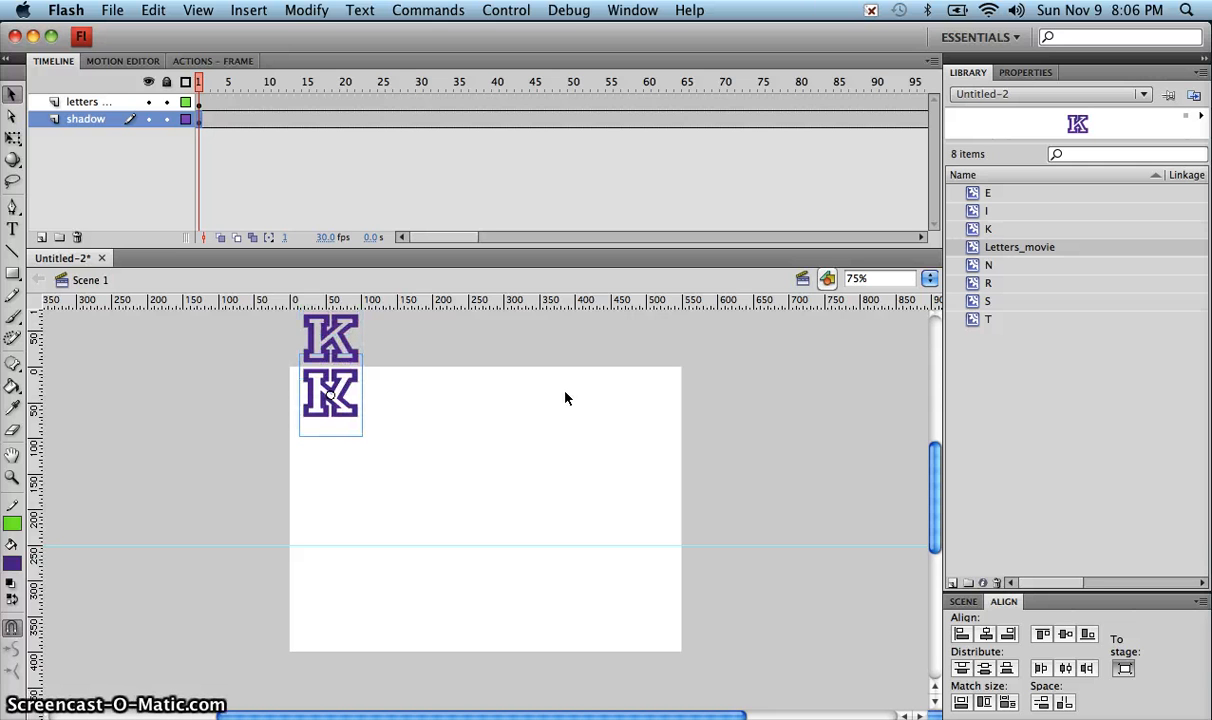
pyautogui.hotkey('shift', 'Down')
pyautogui.hotkey('shift', 'Down')
pyautogui.hotkey('shift', 'Down')
pyautogui.hotkey('shift', 'Down')
pyautogui.hotkey('shift', 'Down')
pyautogui.hotkey('shift', 'Down')
pyautogui.hotkey('shift', 'Down')
pyautogui.hotkey('shift', 'Down')
pyautogui.hotkey('shift', 'Down')
pyautogui.hotkey('shift', 'Down')
pyautogui.hotkey('shift', 'Down')
pyautogui.hotkey('shift', 'Down')
pyautogui.hotkey('shift', 'Down')
pyautogui.hotkey('shift', 'Down')
pyautogui.hotkey('shift', 'Down')
pyautogui.hotkey('shift', 'Down')
pyautogui.hotkey('shift', 'Down')
pyautogui.hotkey('shift', 'Down')
pyautogui.hotkey('shift', 'Down')
pyautogui.hotkey('shift', 'Down')
pyautogui.hotkey('shift', 'Down')
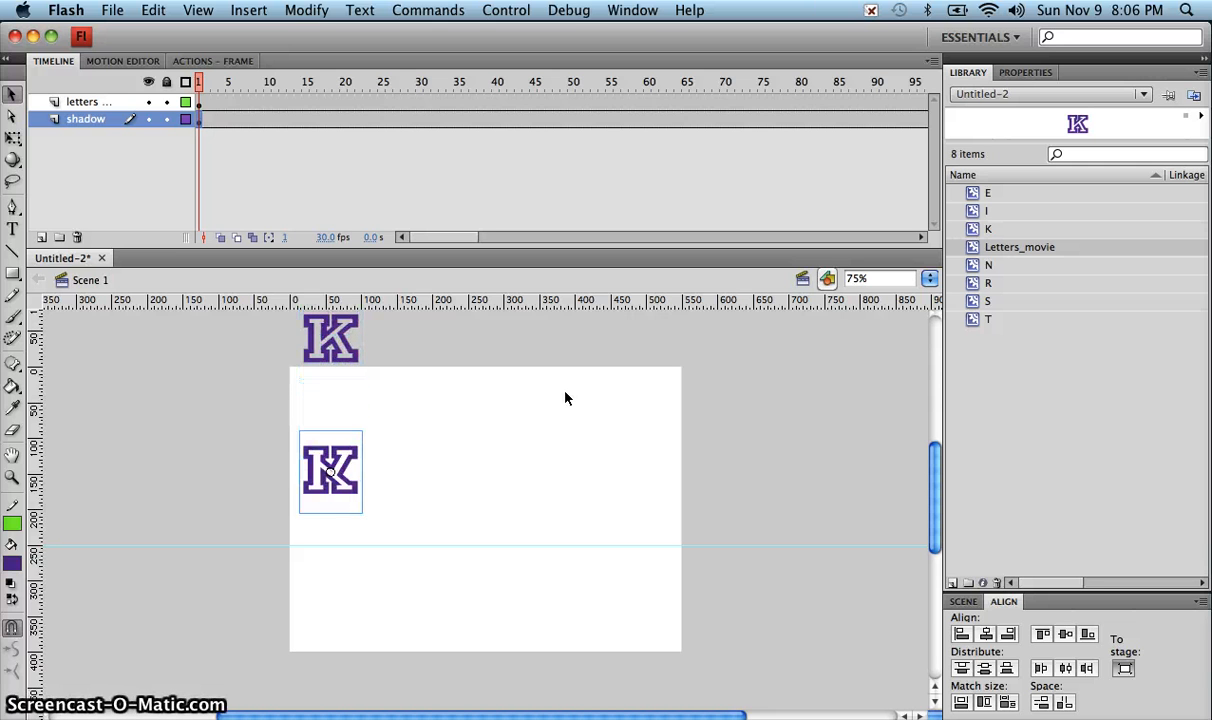
pyautogui.hotkey('shift', 'Down')
pyautogui.hotkey('shift', 'Down')
pyautogui.hotkey('shift', 'Down')
pyautogui.hotkey('shift', 'Down')
pyautogui.hotkey('shift', 'Down')
pyautogui.hotkey('shift', 'Down')
pyautogui.hotkey('shift', 'Down')
pyautogui.hotkey('shift', 'Down')
pyautogui.hotkey('shift', 'Down')
pyautogui.hotkey('shift', 'Down')
pyautogui.hotkey('shift', 'Down')
pyautogui.hotkey('shift', 'Down')
pyautogui.hotkey('shift', 'Down')
pyautogui.hotkey('shift', 'Down')
pyautogui.hotkey('shift', 'Down')
pyautogui.hotkey('shift', 'Down')
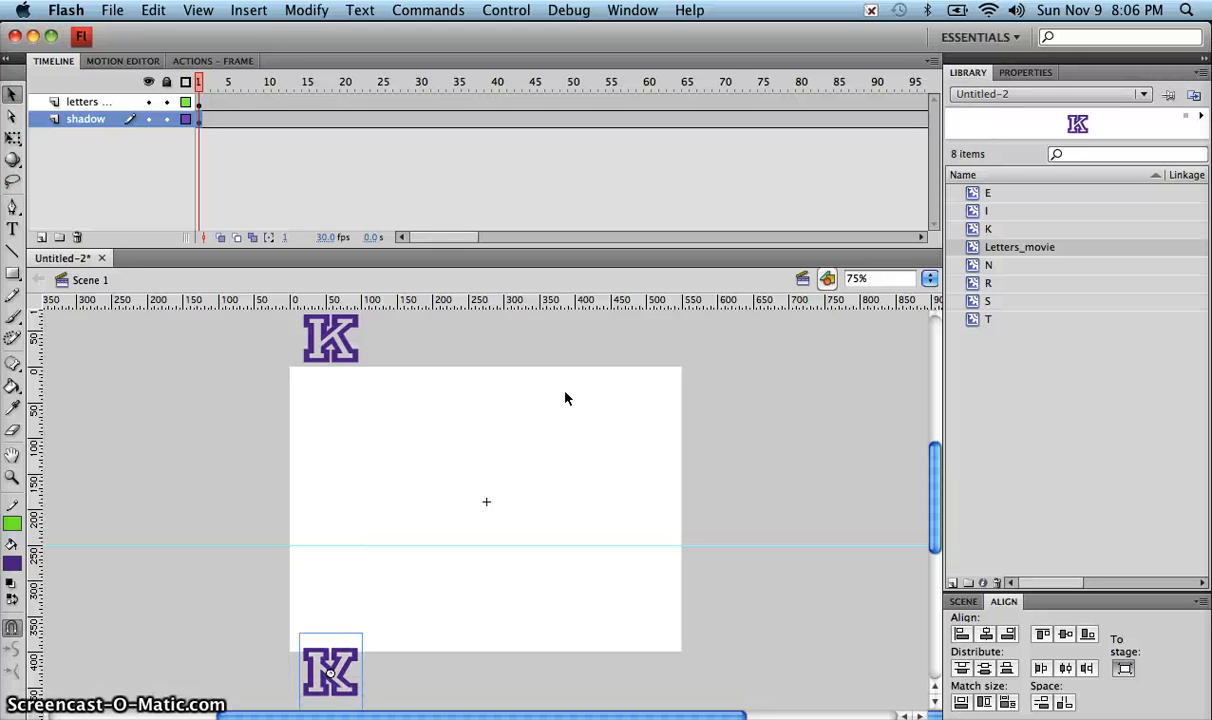